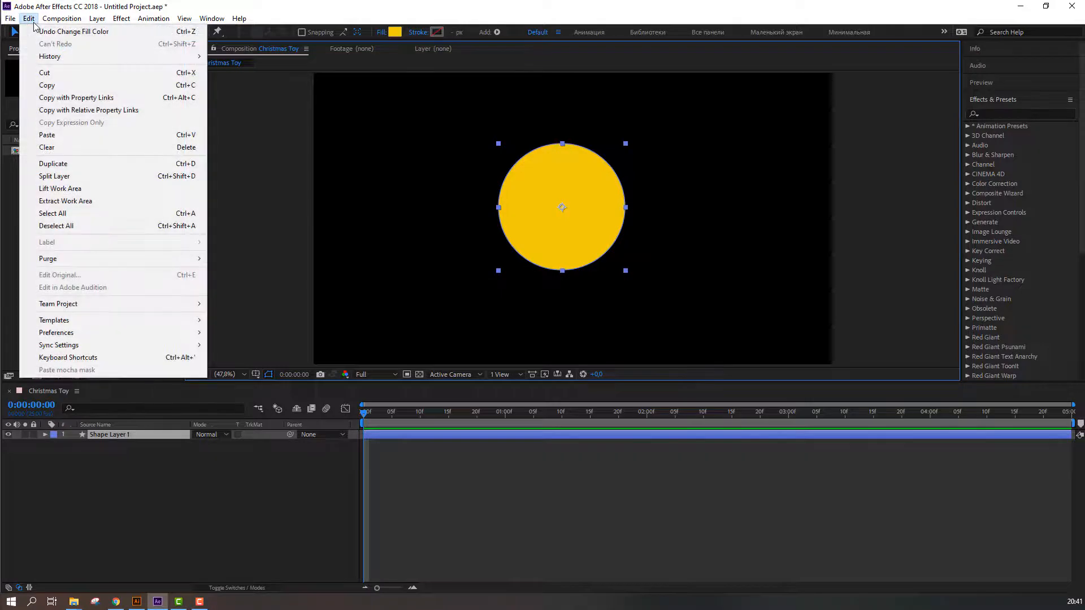
# Duplicate the yellow circle layer and scale the copy to 70%
pyautogui.click(63, 165)
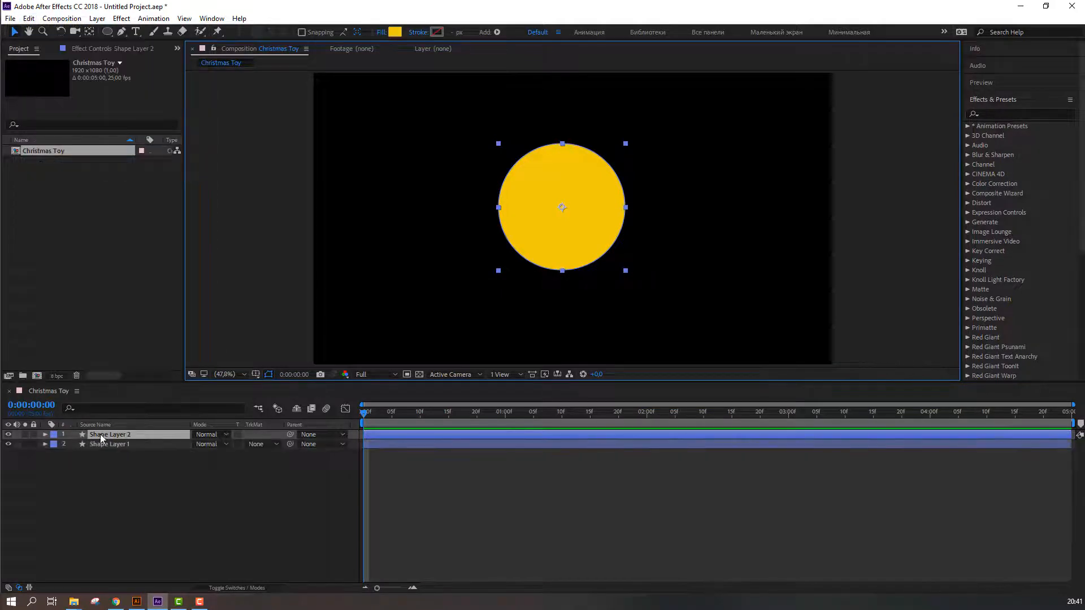
pyautogui.press('s')
pyautogui.moveTo(209, 444); pyautogui.dragTo(191, 444)
# Set the fill of the smaller circle to the lighter yellow F6D84A and collapse its layer
pyautogui.click(394, 32)
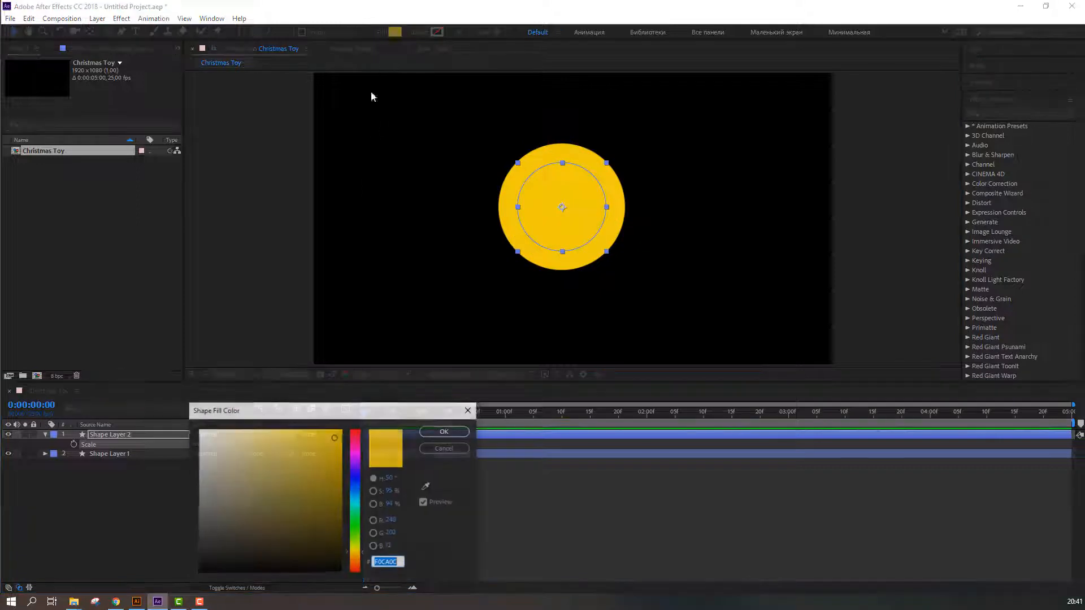
pyautogui.click(426, 488)
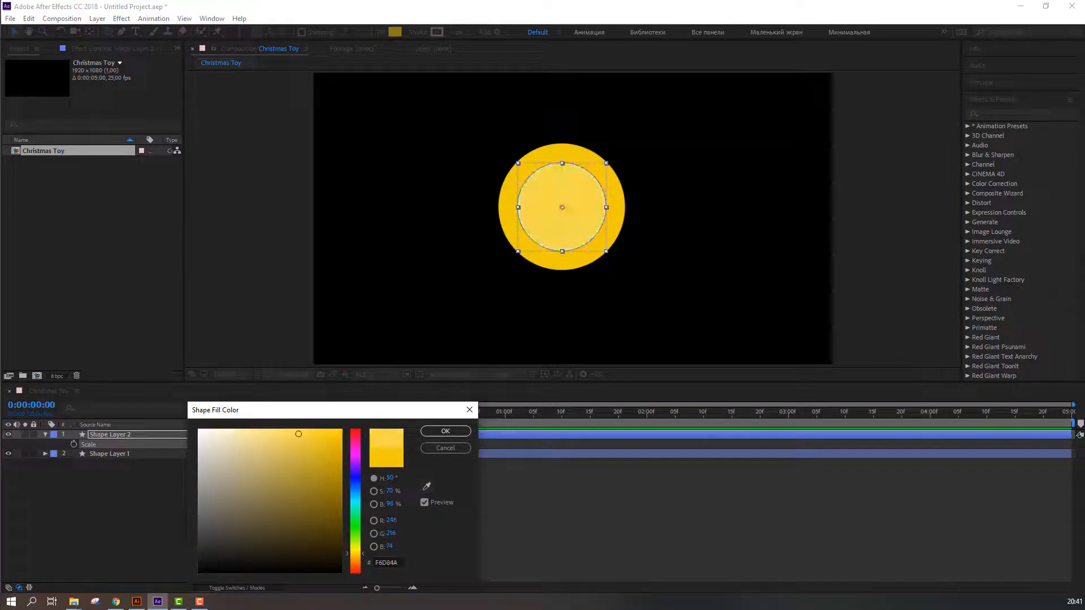
pyautogui.click(298, 434)
pyautogui.click(440, 430)
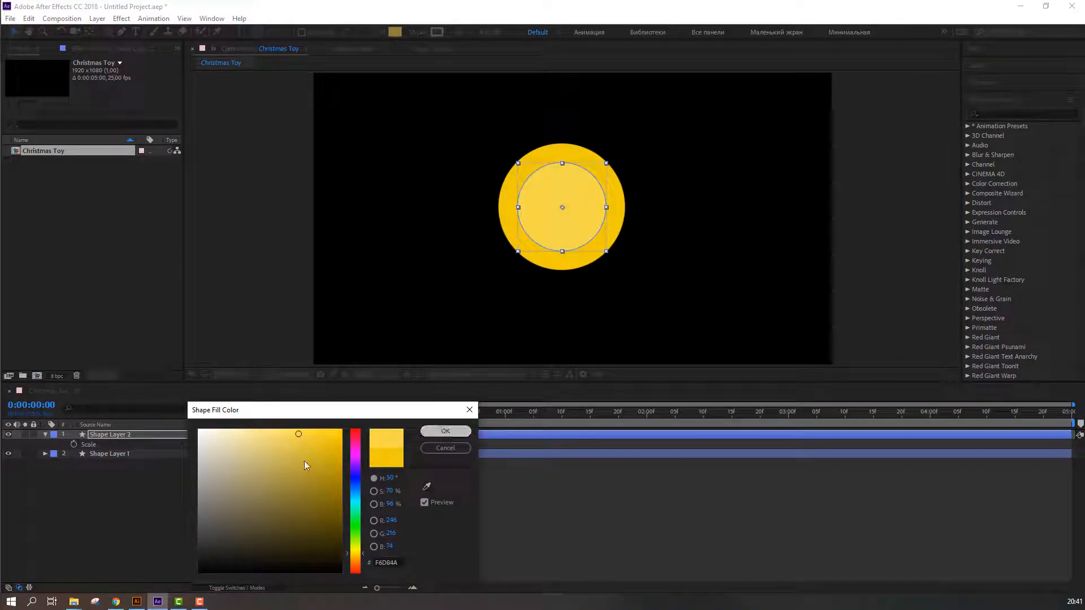
pyautogui.click(80, 436)
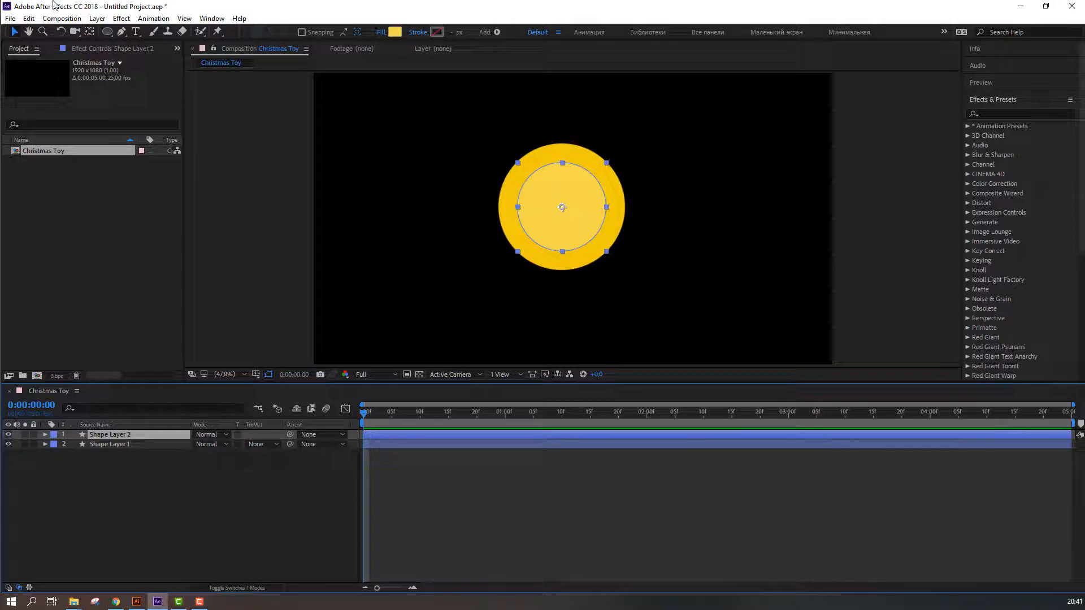
# Duplicate the lighter circle, Shape Layer 2, and scale the copy to 33%
pyautogui.click(31, 18)
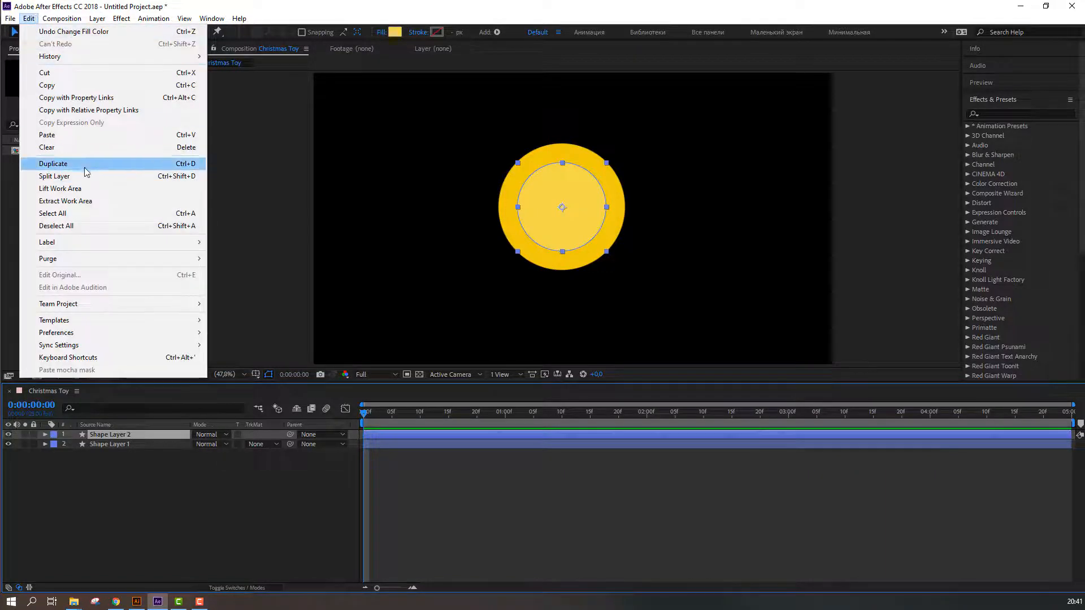
pyautogui.click(56, 164)
pyautogui.press('s')
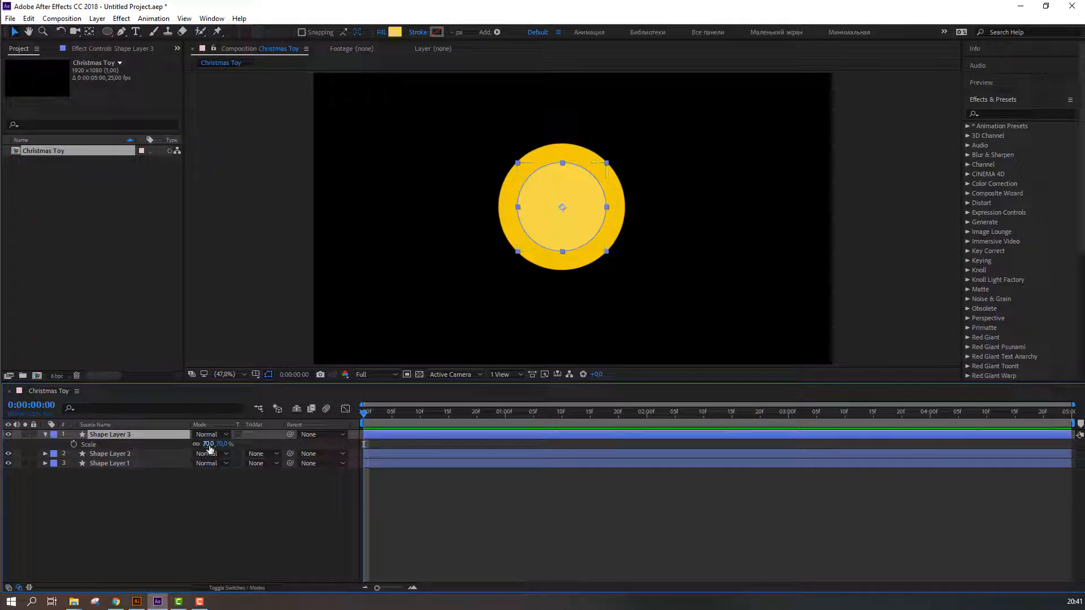
pyautogui.moveTo(209, 444); pyautogui.dragTo(188, 444)
pyautogui.click(165, 509)
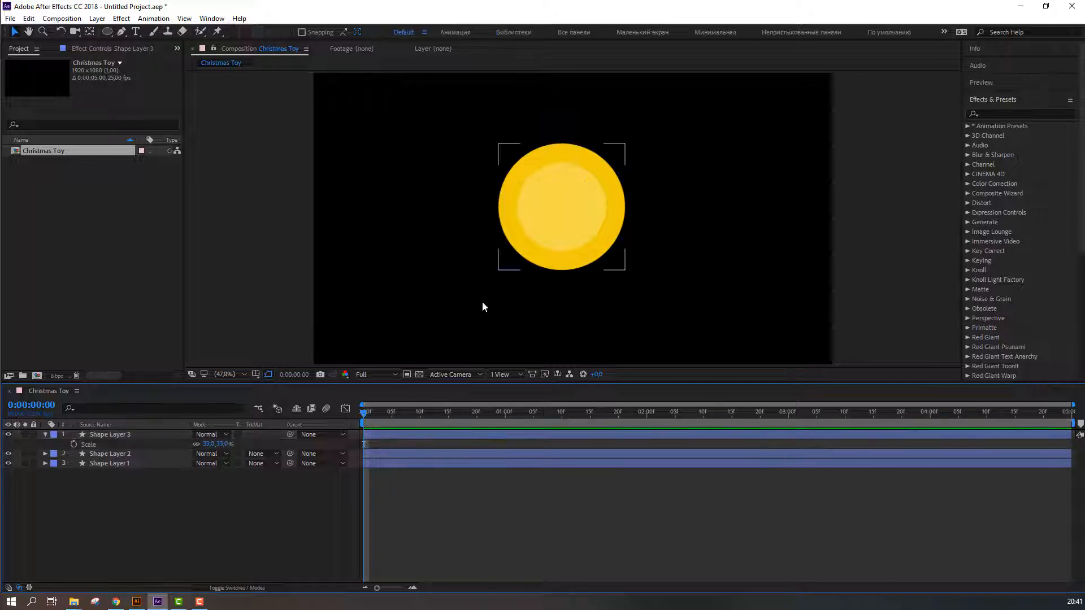
# Set the fill of the smallest circle to the pale yellow F7E177 and collapse its layer
pyautogui.click(551, 222)
pyautogui.click(393, 32)
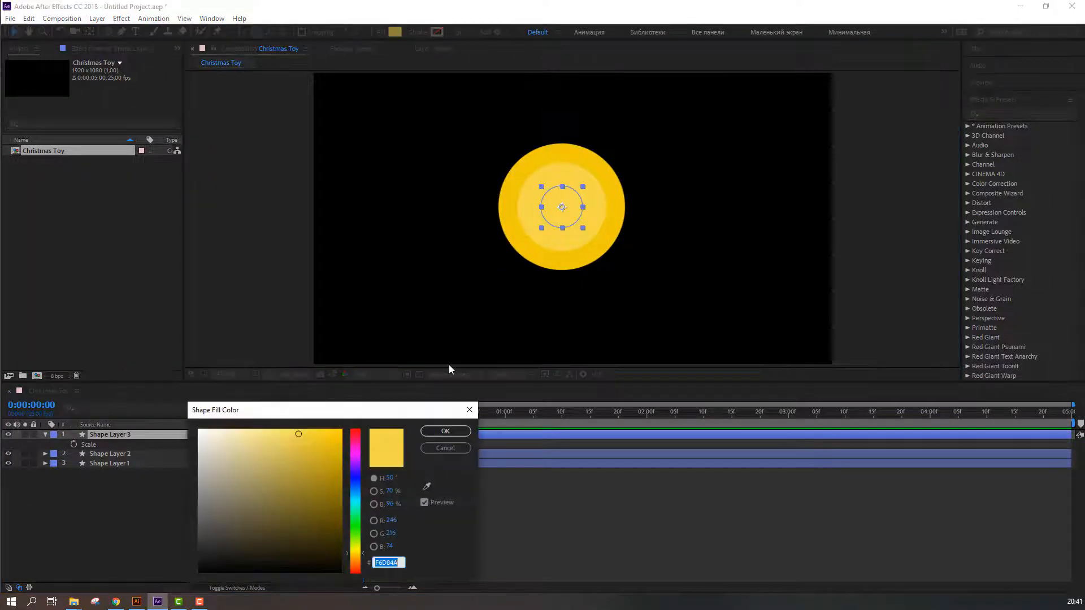
pyautogui.click(429, 487)
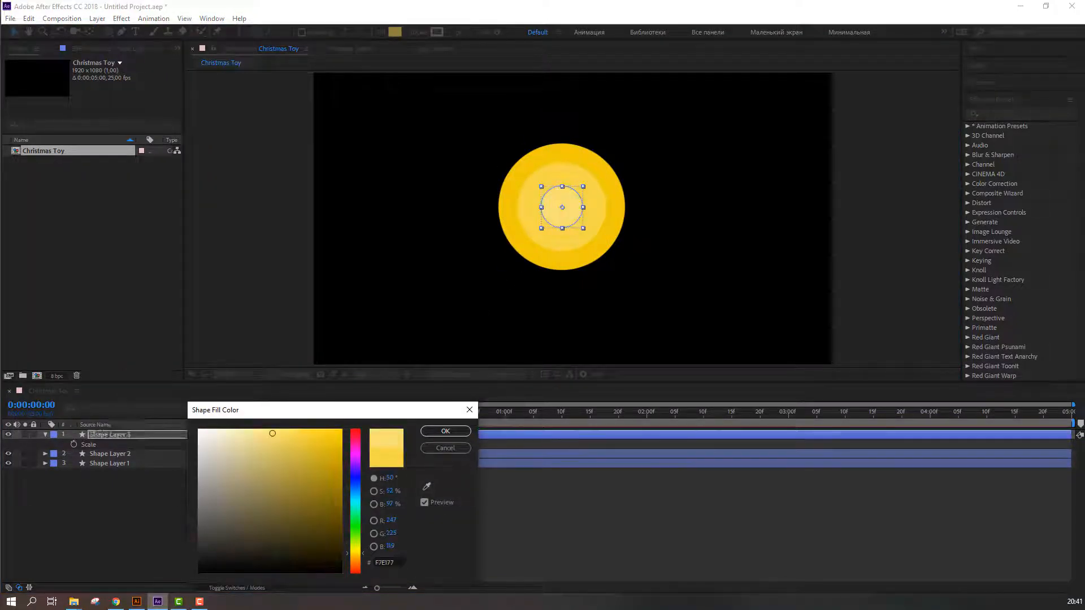
pyautogui.click(452, 430)
pyautogui.click(209, 506)
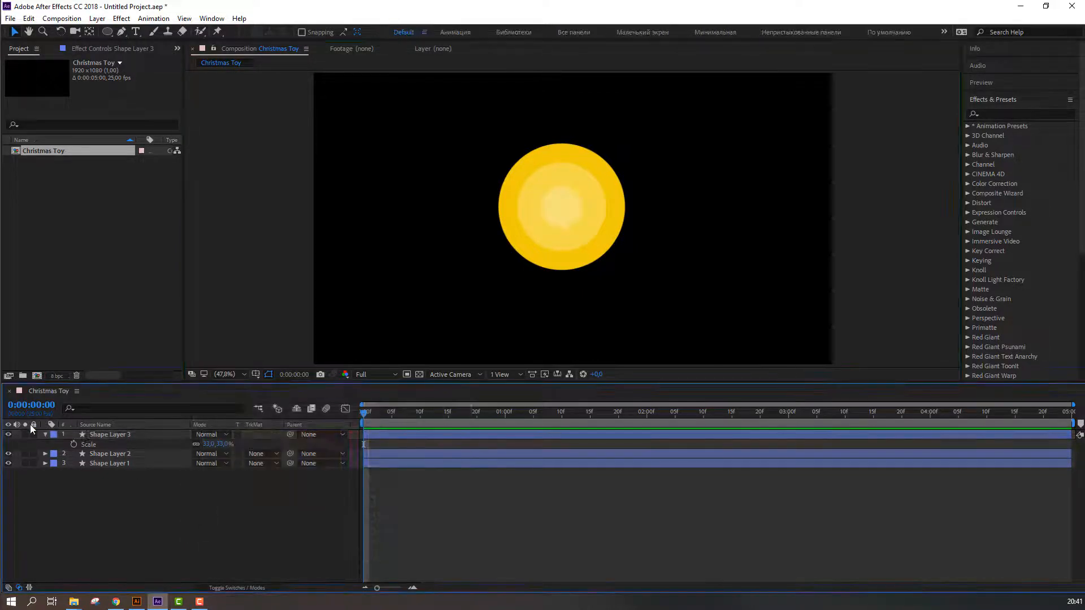
pyautogui.click(46, 435)
# Move the smallest circle horizontally to the left inside the middle circle as an off-centre highlight
pyautogui.press('.')
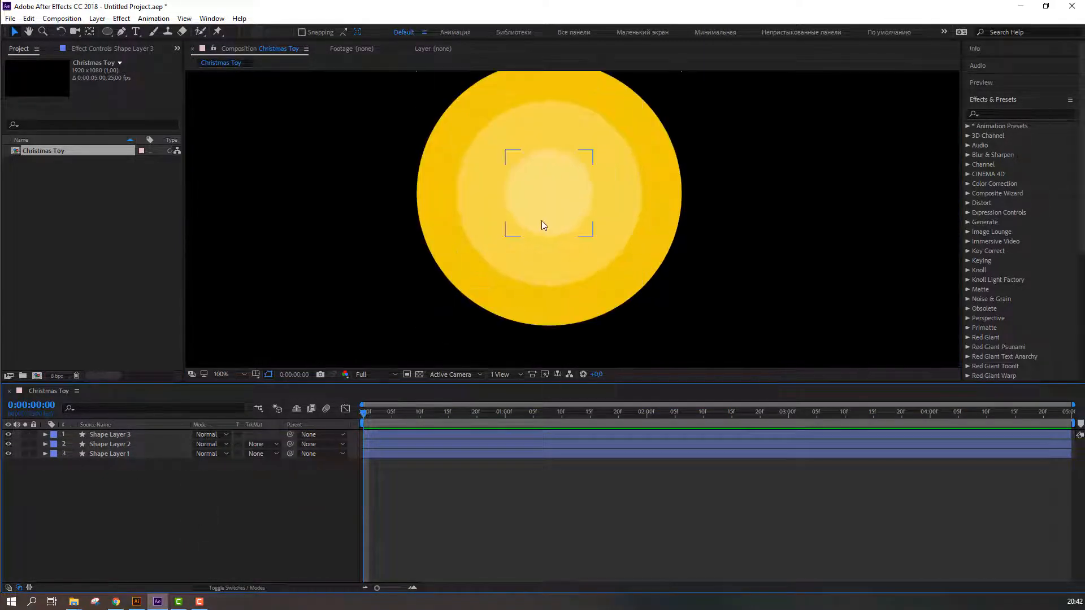
pyautogui.click(541, 225)
pyautogui.moveTo(544, 223); pyautogui.dragTo(513, 222)
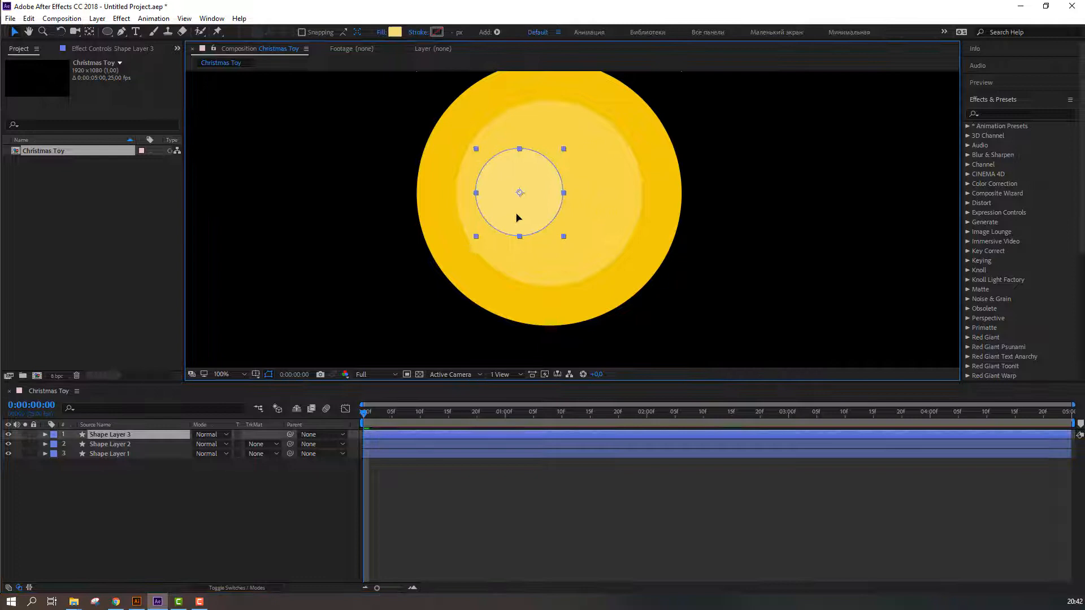
pyautogui.click(317, 462)
# Move both inner circles, Shape Layers 2 and 3, together toward the left edge of the large circle
pyautogui.scroll(-2, 263, 297)
pyautogui.scroll(1, 368, 302)
pyautogui.click(572, 237)
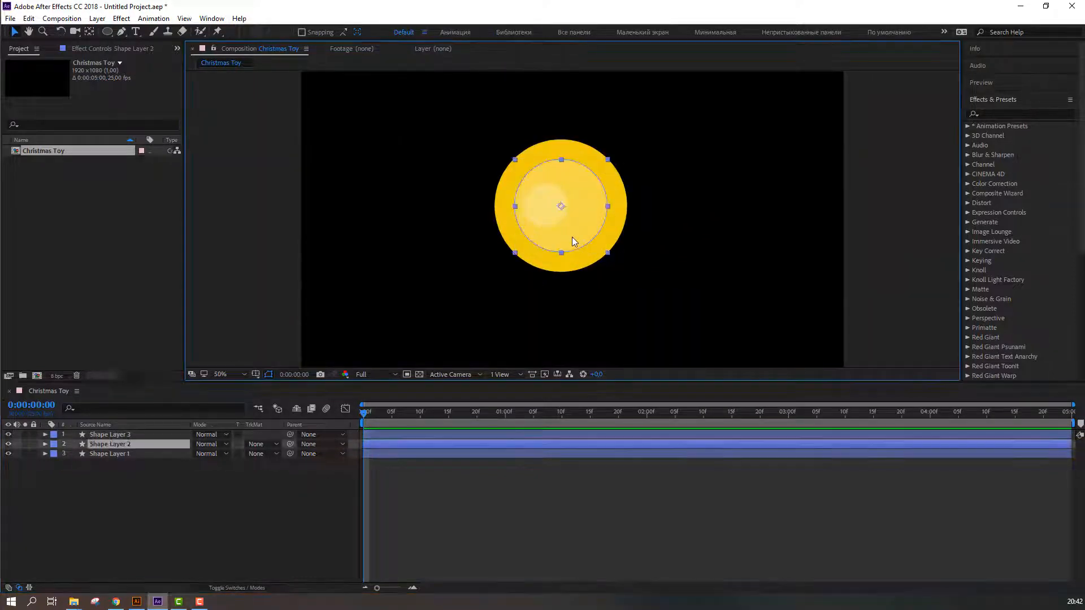
pyautogui.press('.')
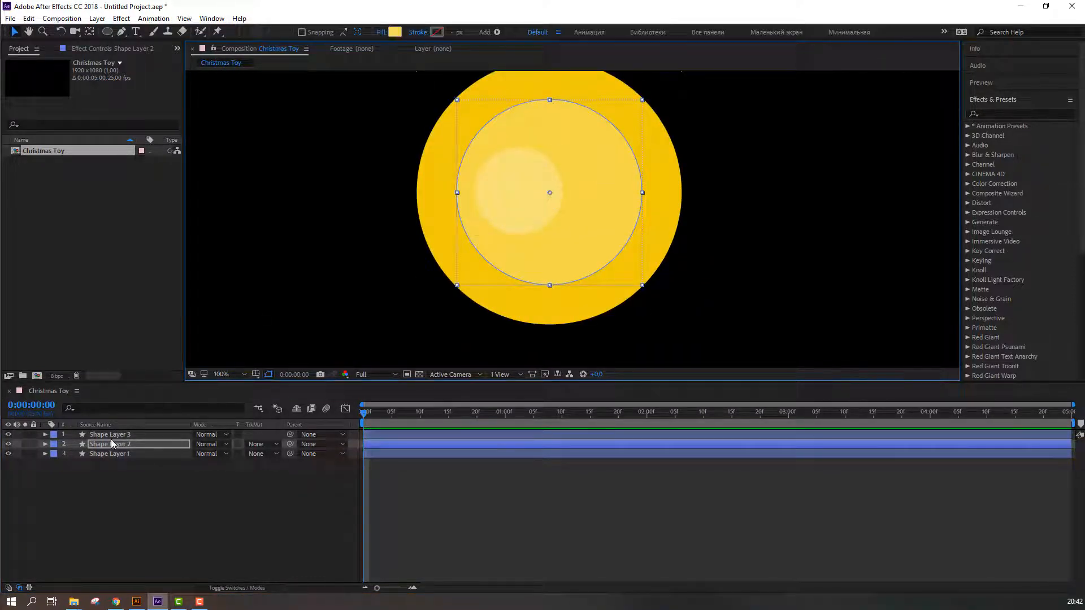
pyautogui.click(111, 436)
pyautogui.keyDown('shift'); pyautogui.click(110, 445); pyautogui.keyUp('shift')
pyautogui.moveTo(532, 211); pyautogui.dragTo(501, 216)
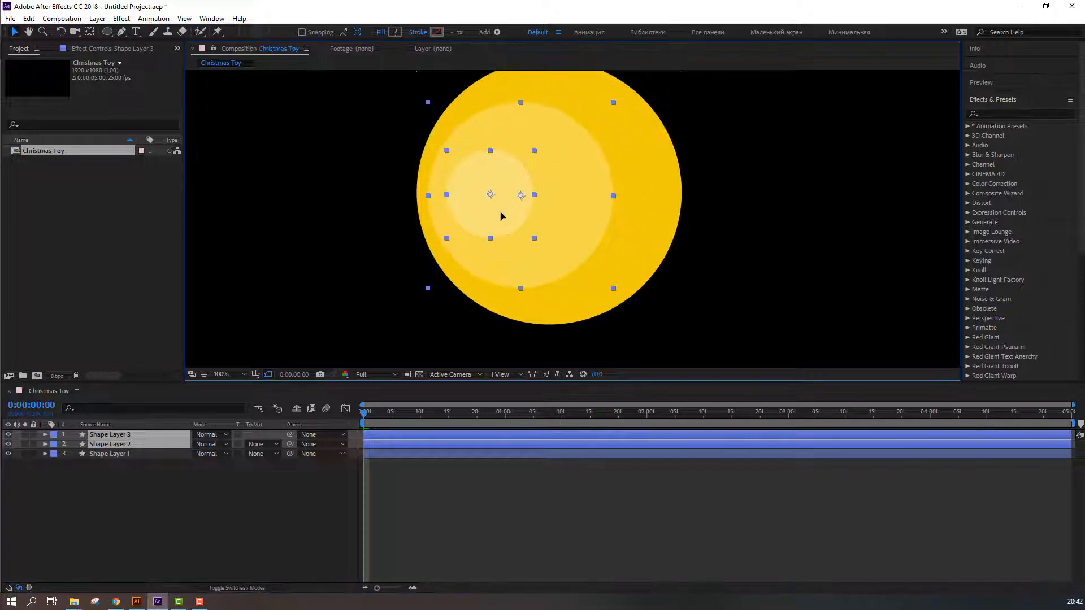
pyautogui.click(286, 268)
# Draw a long, thin horizontal rectangle below the ball, nearly as wide as the composition, and position it near the lower edge
pyautogui.press(',')
pyautogui.press(',')
pyautogui.press('.')
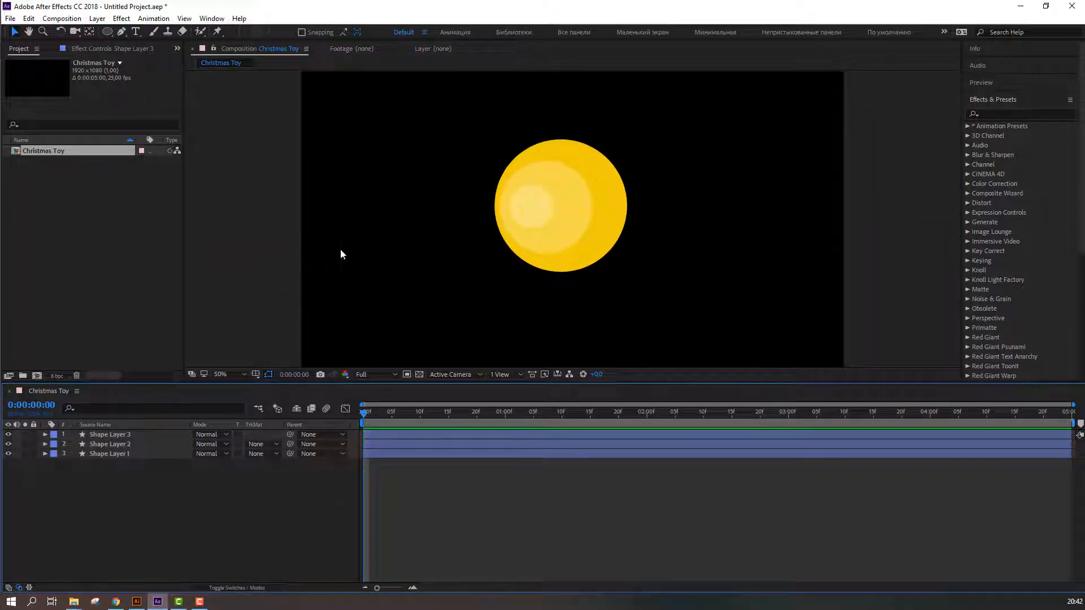
pyautogui.press(',')
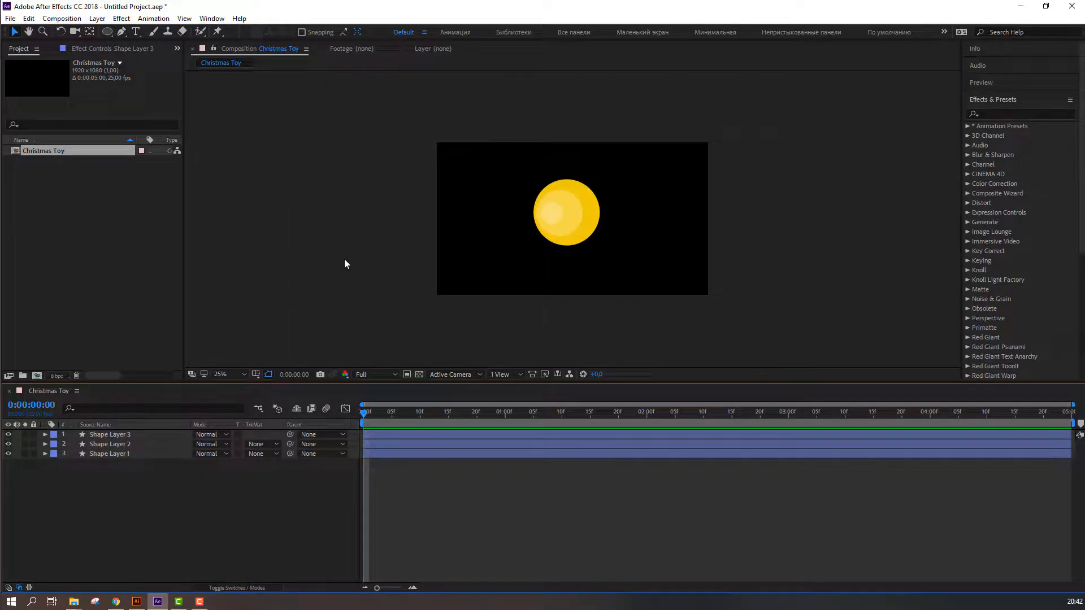
pyautogui.press('.')
pyautogui.press(',')
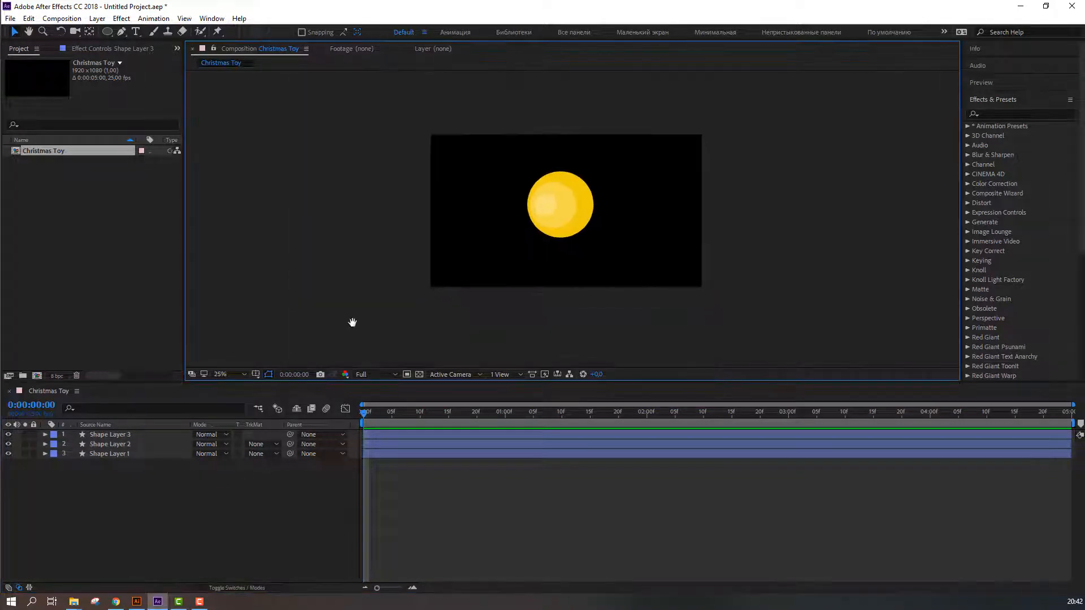
pyautogui.click(108, 32)
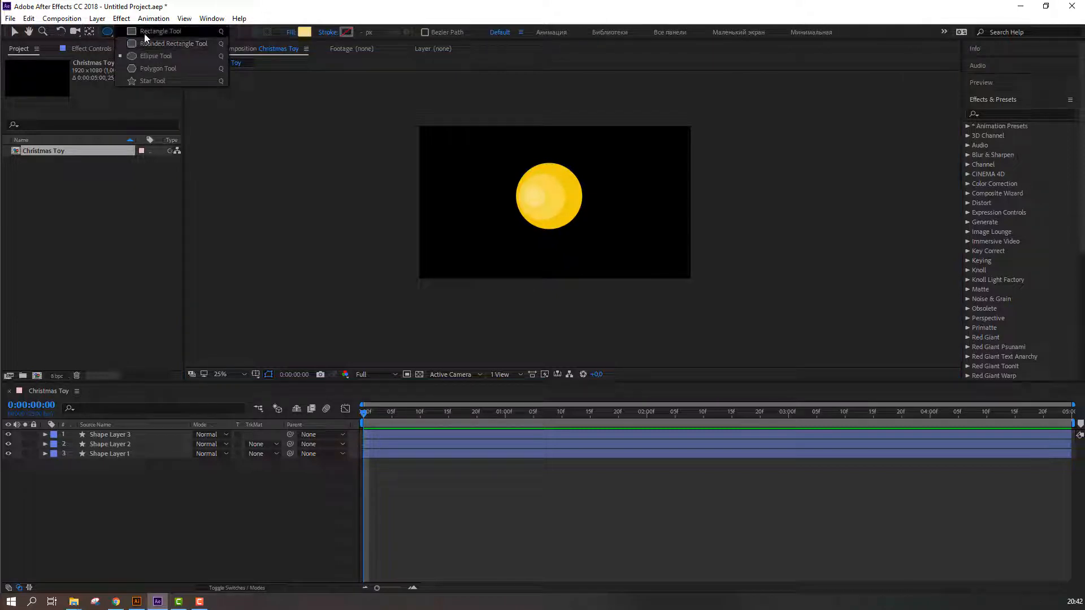
pyautogui.click(128, 44)
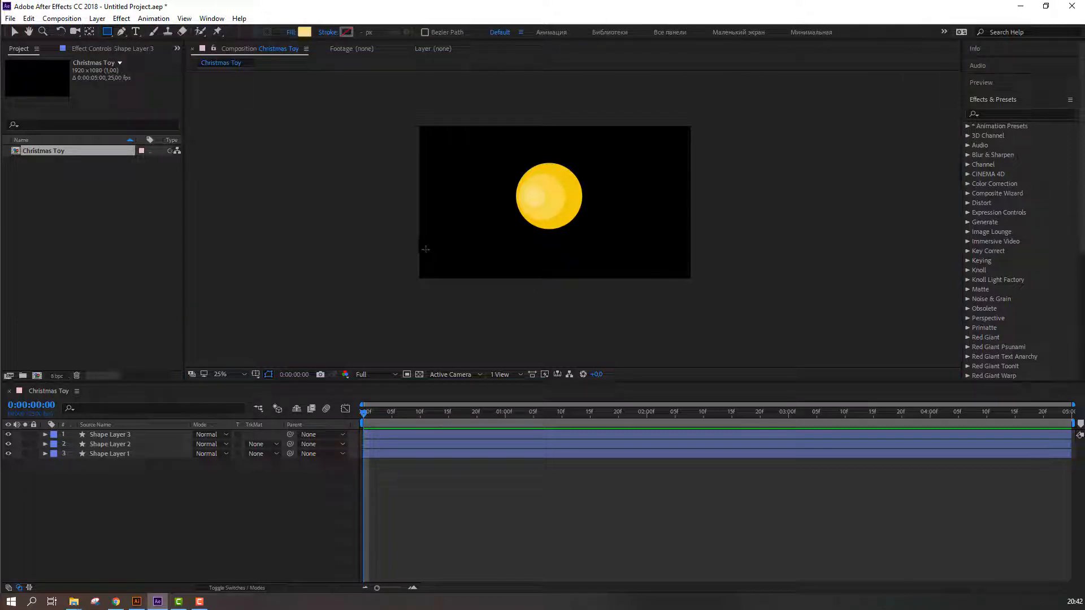
pyautogui.moveTo(426, 244)
pyautogui.mouseDown()
pyautogui.moveTo(473, 260)
pyautogui.moveTo(684, 261)
pyautogui.mouseUp()
pyautogui.press('v')
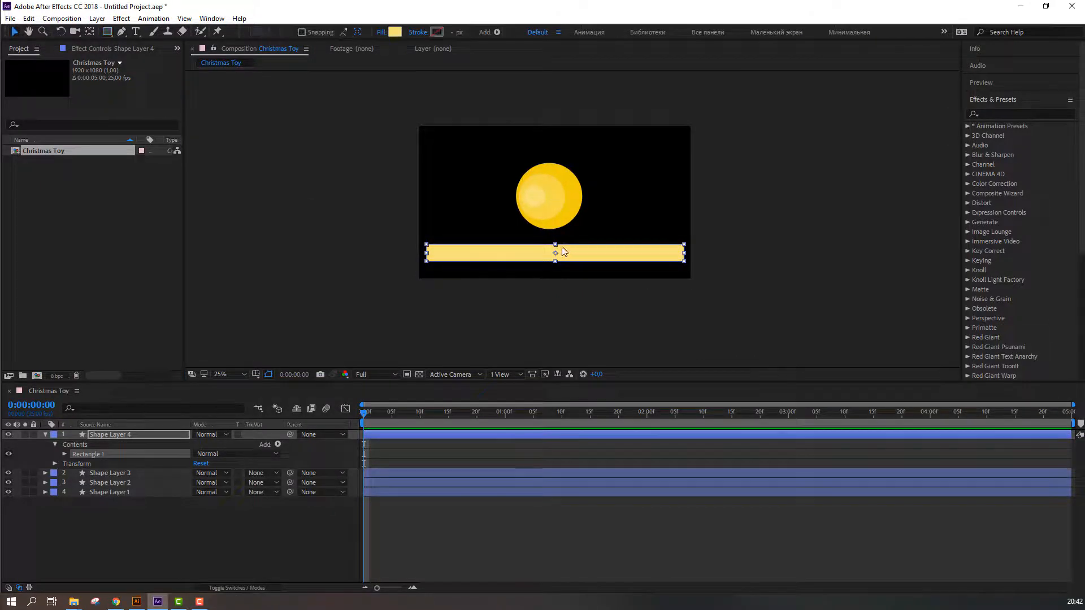
pyautogui.moveTo(569, 249)
pyautogui.mouseDown()
pyautogui.moveTo(565, 184)
pyautogui.moveTo(554, 264)
pyautogui.moveTo(548, 251)
pyautogui.moveTo(557, 252)
pyautogui.mouseUp()
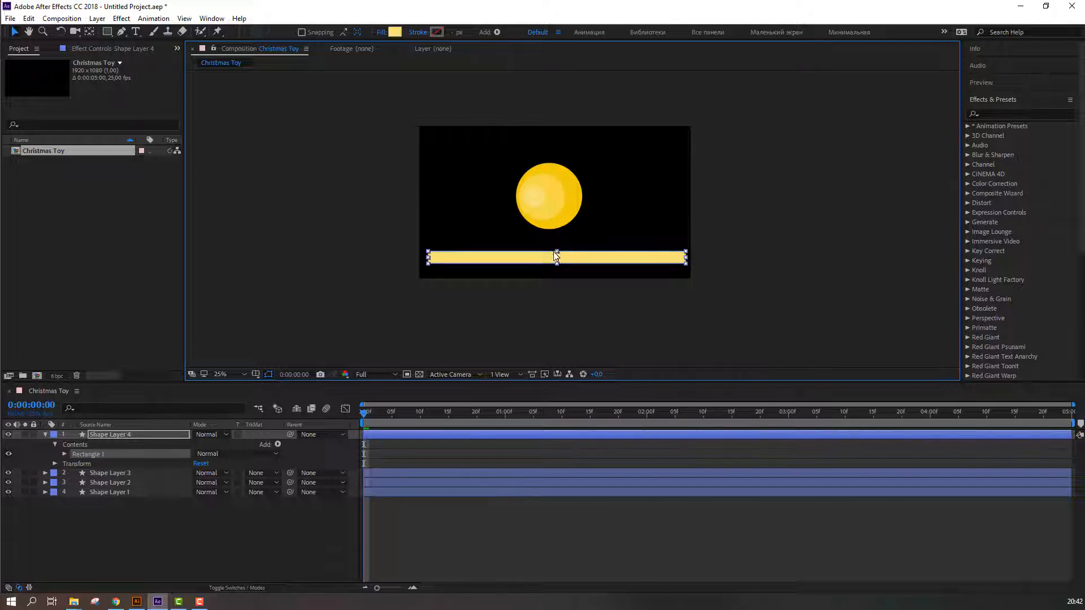
pyautogui.click(352, 304)
# Fill the rectangle on Shape Layer 4 with white (FFFFFF) and move it slightly down and to the left
pyautogui.press('.')
pyautogui.click(45, 435)
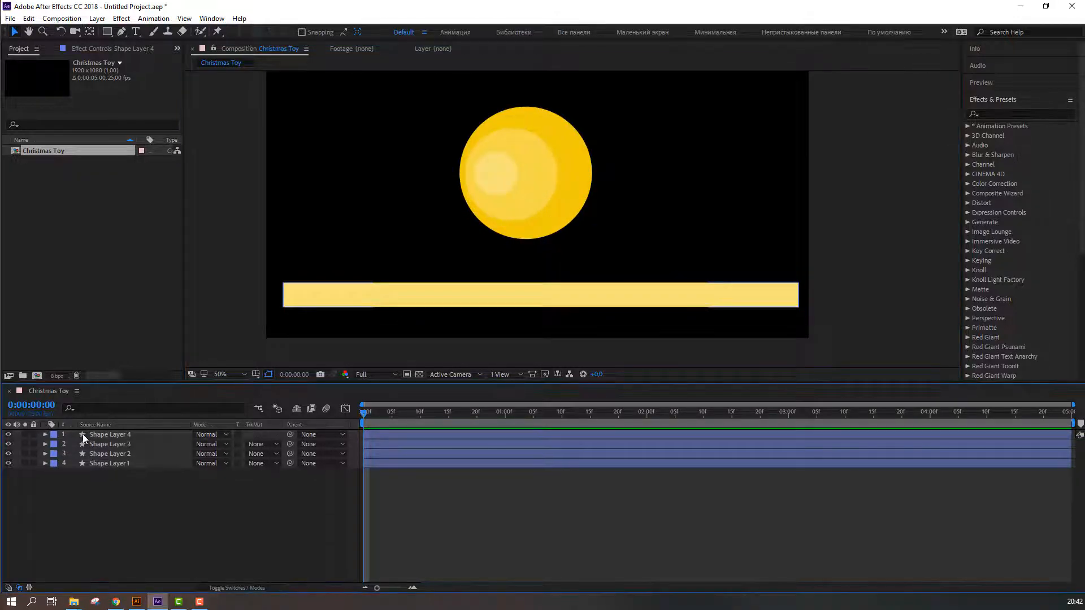
pyautogui.click(86, 434)
pyautogui.moveTo(312, 249); pyautogui.dragTo(293, 217)
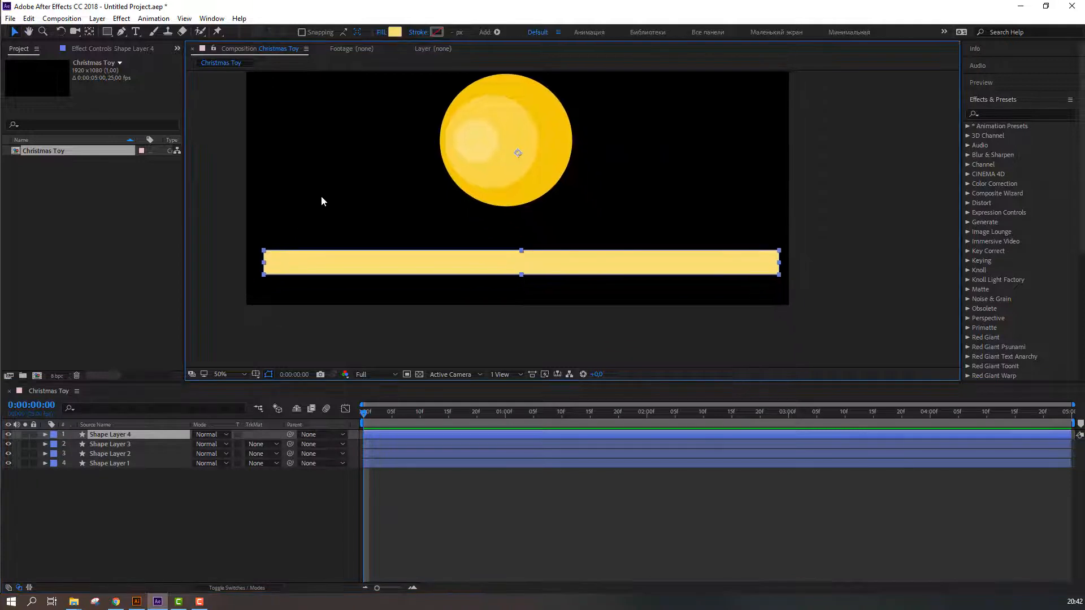
pyautogui.click(390, 34)
pyautogui.click(426, 486)
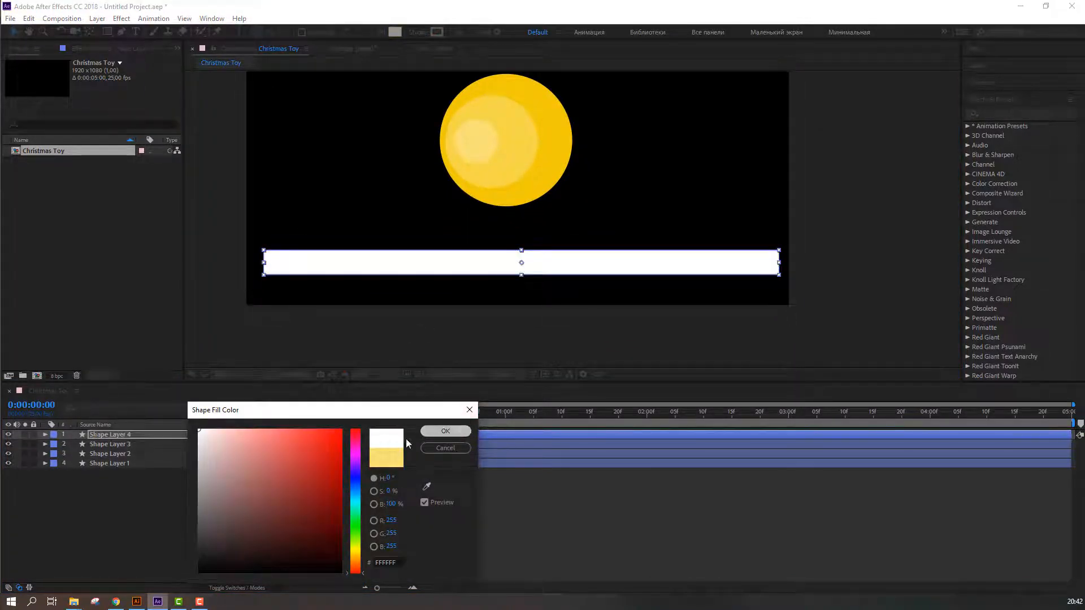
pyautogui.click(445, 431)
pyautogui.moveTo(475, 264)
pyautogui.mouseDown()
pyautogui.moveTo(478, 180)
pyautogui.moveTo(469, 276)
pyautogui.mouseUp()
pyautogui.click(120, 493)
# Draw a small circle with the Ellipse tool on Shape Layer 4, inside the left end of the white bar
pyautogui.click(119, 435)
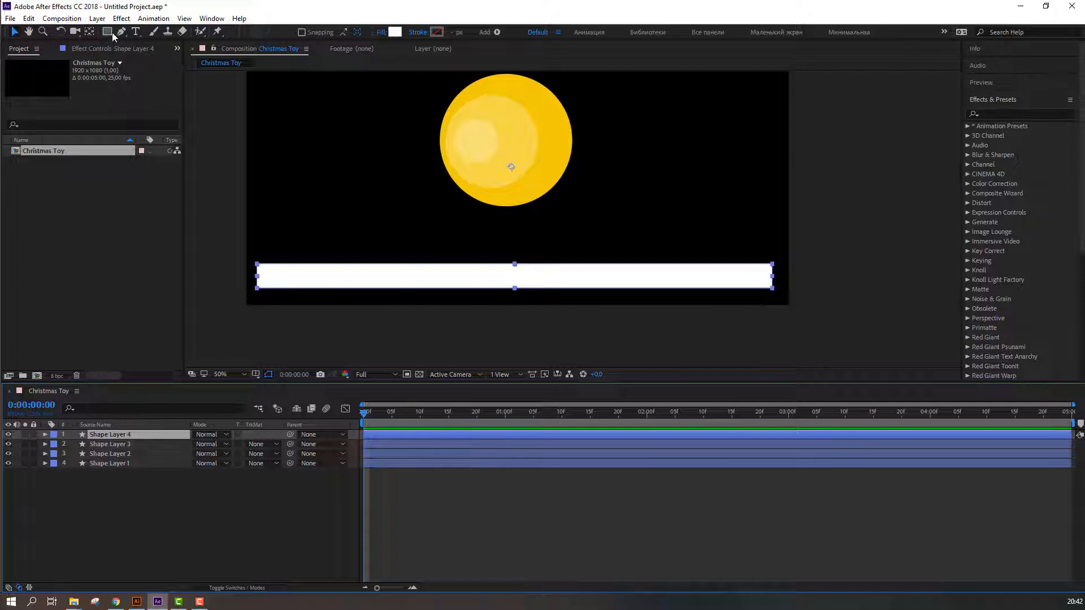
pyautogui.moveTo(113, 35); pyautogui.dragTo(131, 56)
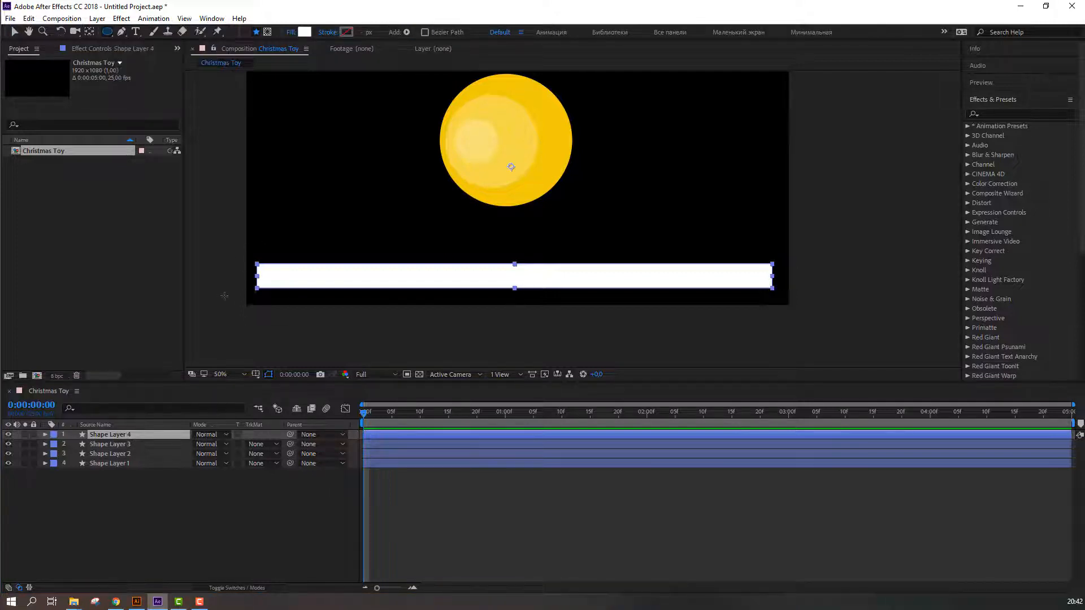
pyautogui.moveTo(225, 295); pyautogui.dragTo(429, 262)
pyautogui.scroll(1, 291, 286)
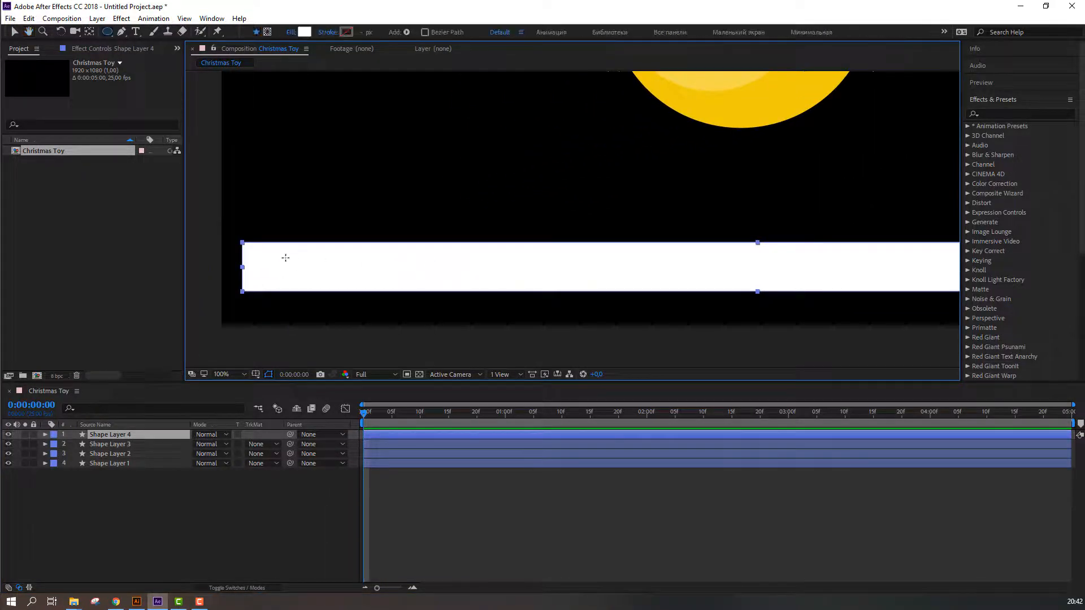
pyautogui.moveTo(262, 258); pyautogui.dragTo(276, 269)
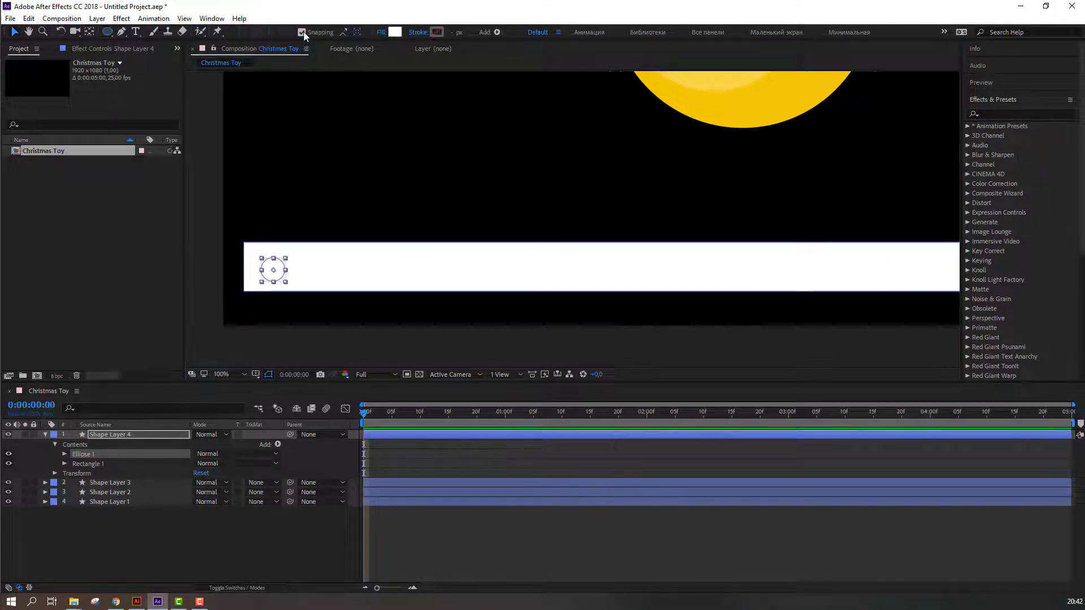
# Set the fill of the small circle on the white bar to green 7E9C33
pyautogui.click(304, 31)
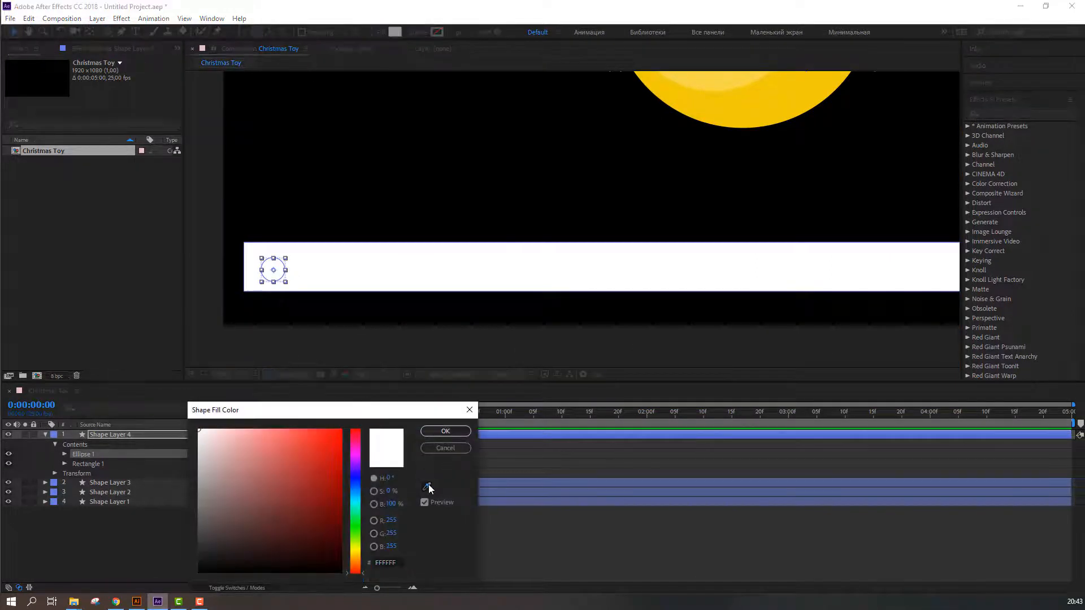
pyautogui.click(427, 487)
pyautogui.click(61, 448)
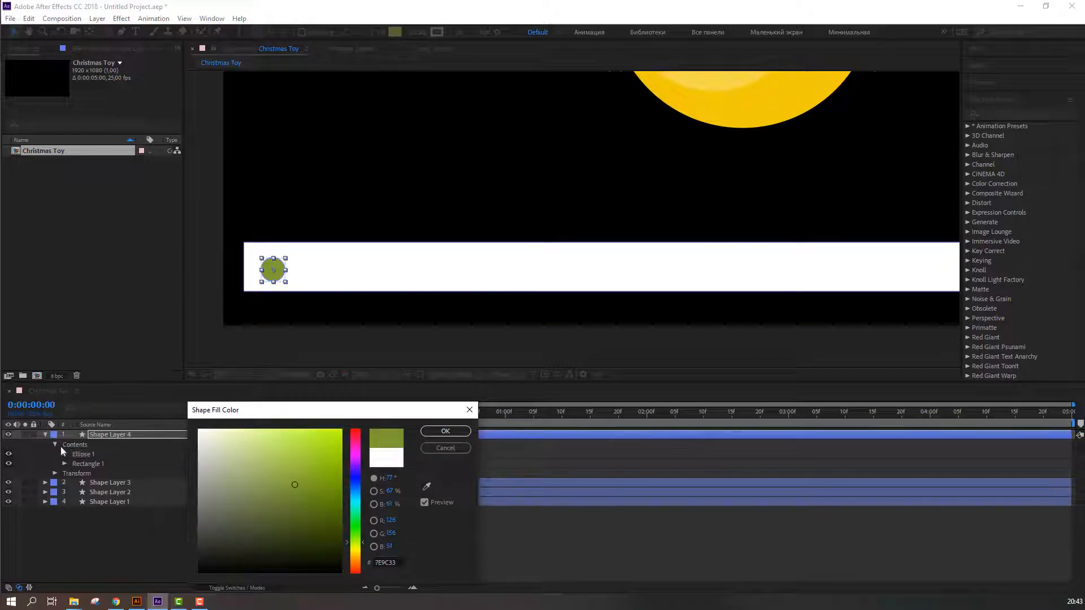
pyautogui.click(445, 431)
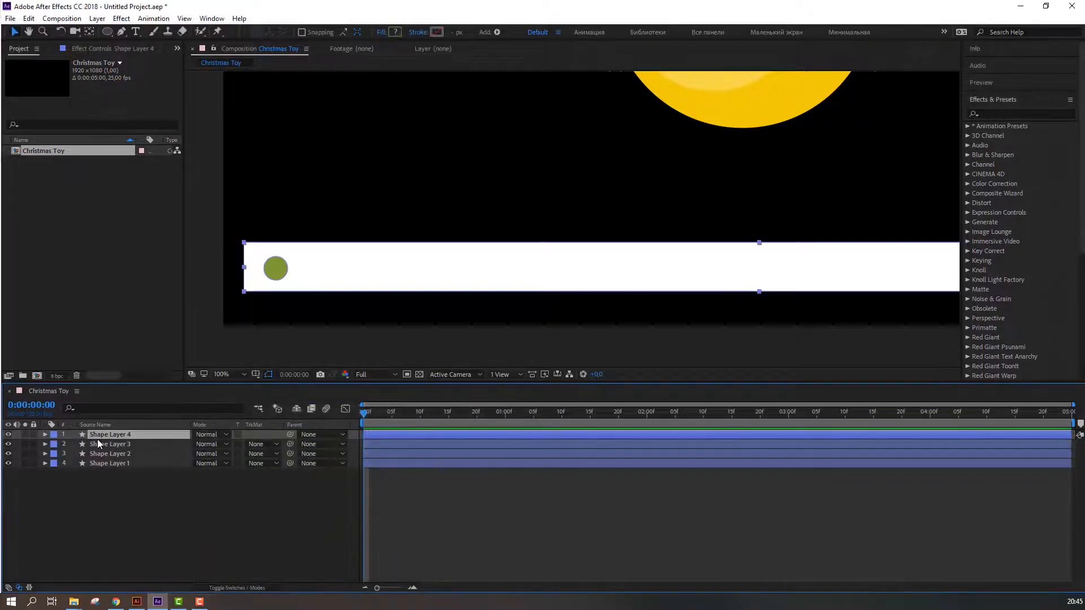
# Duplicate the green circle in Shape Layer 4's contents and place the copy to its right on the white bar
pyautogui.click(46, 434)
pyautogui.click(83, 454)
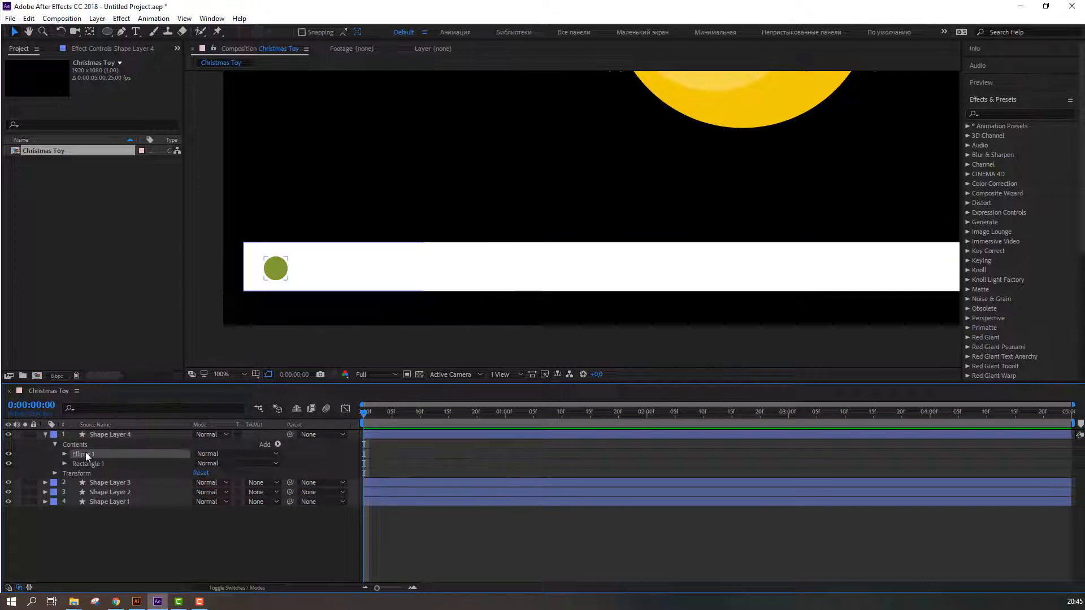
pyautogui.click(28, 18)
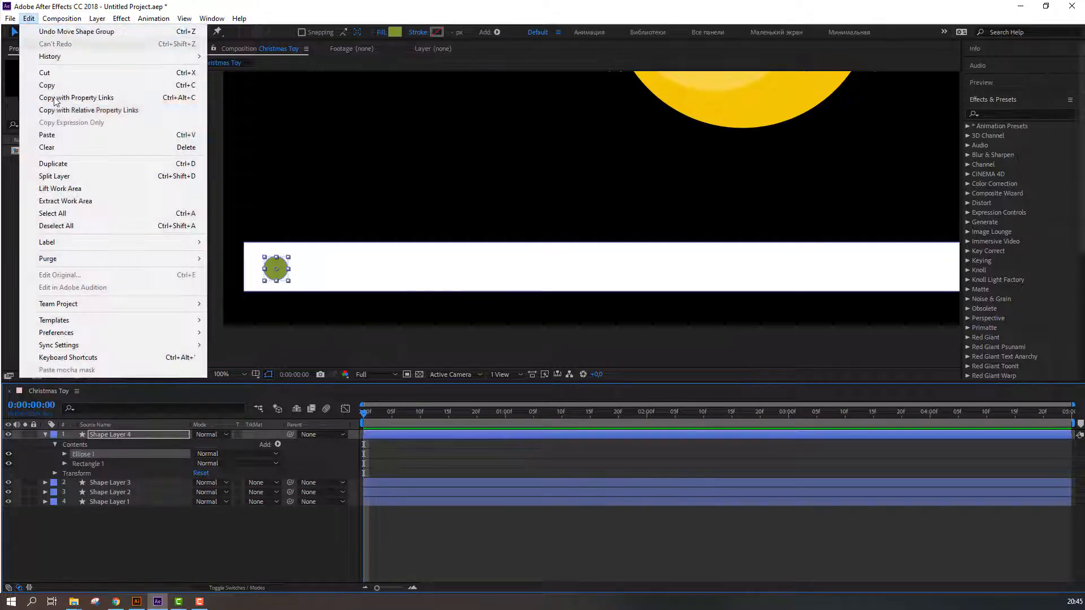
pyautogui.click(61, 164)
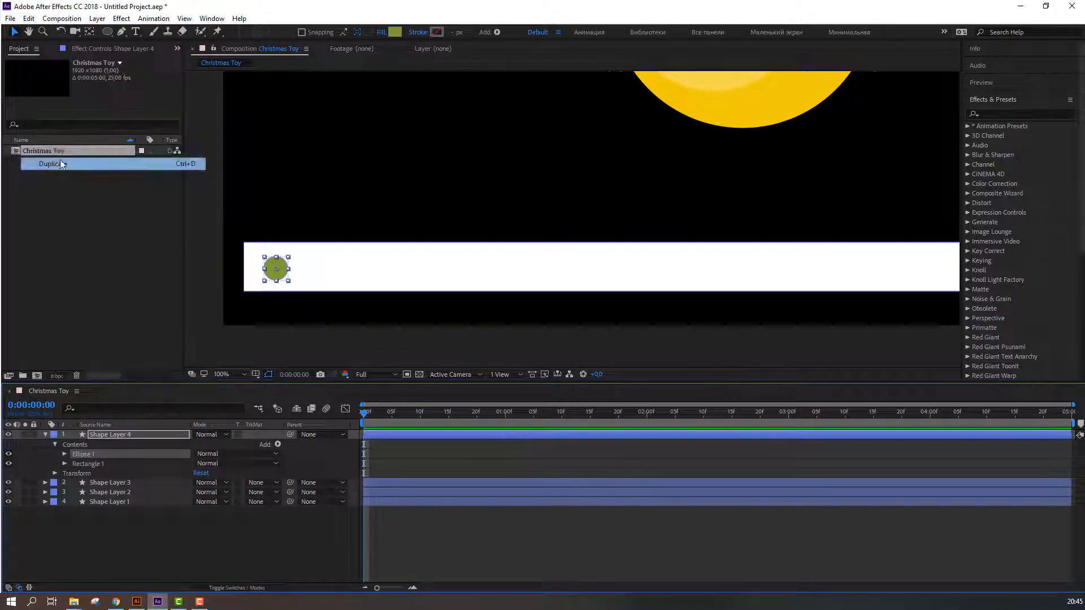
pyautogui.click(282, 276)
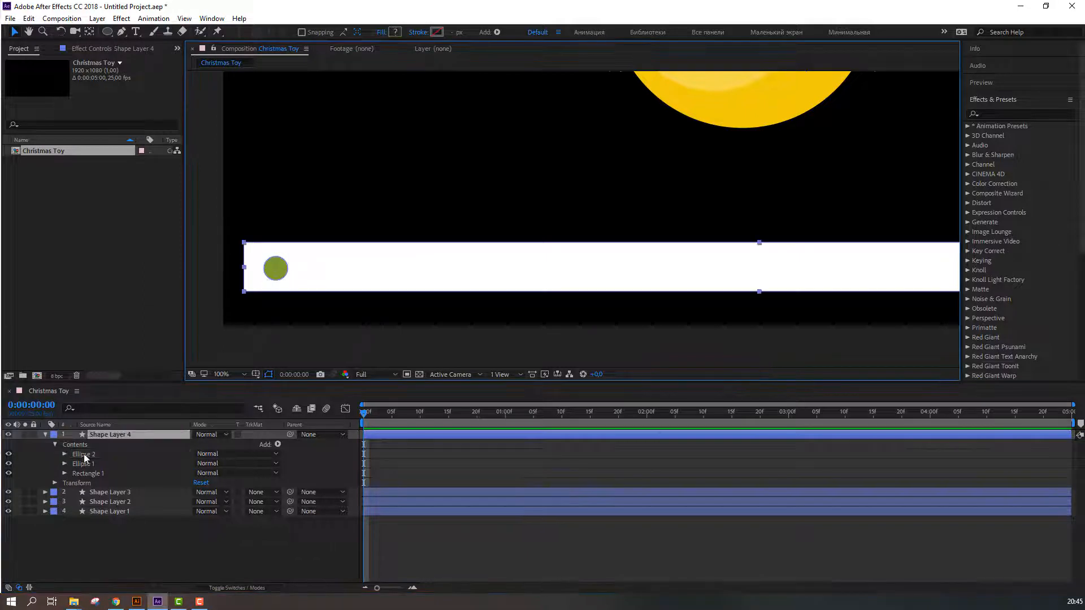
pyautogui.click(84, 455)
pyautogui.moveTo(288, 277); pyautogui.dragTo(404, 272)
# Duplicate the green circles two more times, moving each set of copies right to build an evenly spaced row of eight
pyautogui.keyDown('shift'); pyautogui.click(90, 463); pyautogui.keyUp('shift')
pyautogui.hotkey('ctrl', 'd')
pyautogui.keyDown('shift'); pyautogui.click(90, 483); pyautogui.keyUp('shift')
pyautogui.hotkey('ctrl', 'd')
pyautogui.moveTo(404, 273); pyautogui.dragTo(591, 273)
# Duplicate all eight green circles and move the copies right to continue the row along the bar
pyautogui.keyDown('shift'); pyautogui.click(90, 521); pyautogui.keyUp('shift')
pyautogui.click(28, 18)
pyautogui.click(50, 158)
pyautogui.moveTo(267, 274); pyautogui.dragTo(640, 273)
# Duplicate the last eight green circles to extend the row past the bar's right end, and delete the two that overhang it
pyautogui.moveTo(770, 298); pyautogui.dragTo(340, 286)
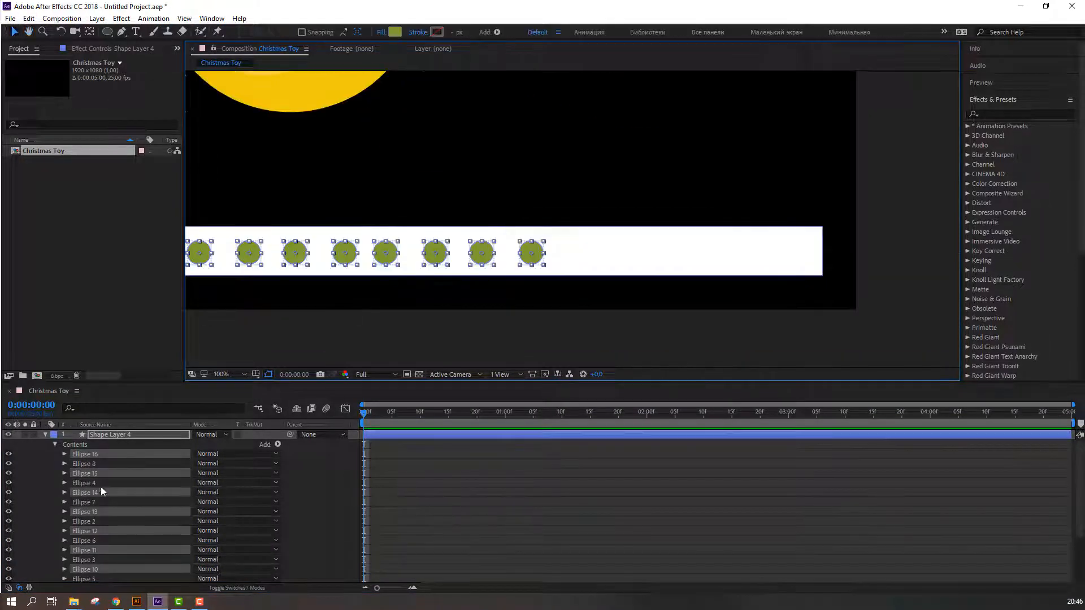
pyautogui.click(28, 18)
pyautogui.click(50, 159)
pyautogui.hotkey('ctrl', 'z')
pyautogui.scroll(-1, 412, 272)
pyautogui.click(28, 19)
pyautogui.click(51, 159)
pyautogui.moveTo(390, 236); pyautogui.dragTo(577, 235)
pyautogui.click(714, 240)
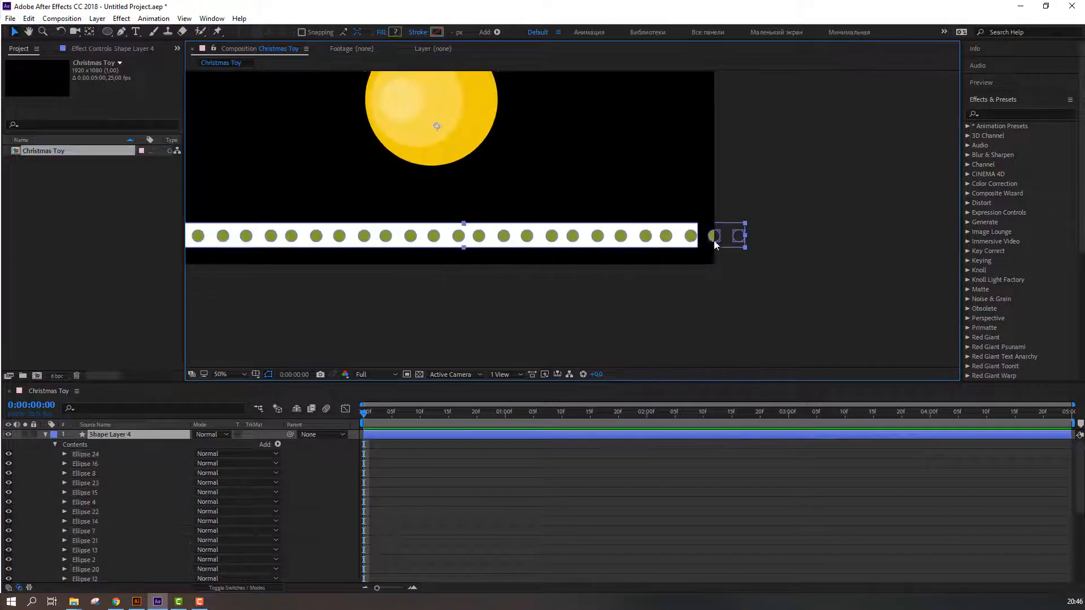
pyautogui.press('Delete')
# Try to shift the whole row of green circles to the right along the white bar
pyautogui.moveTo(311, 278); pyautogui.dragTo(383, 276)
pyautogui.click(85, 454)
pyautogui.scroll(-4, 85, 497)
pyautogui.keyDown('shift'); pyautogui.click(83, 530); pyautogui.keyUp('shift')
pyautogui.hotkey('shift', 'Right')
pyautogui.hotkey('shift', 'Right')
pyautogui.hotkey('shift', 'Right')
pyautogui.hotkey('shift', 'Right')
pyautogui.hotkey('shift', 'Right')
pyautogui.hotkey('ctrl', 'z')
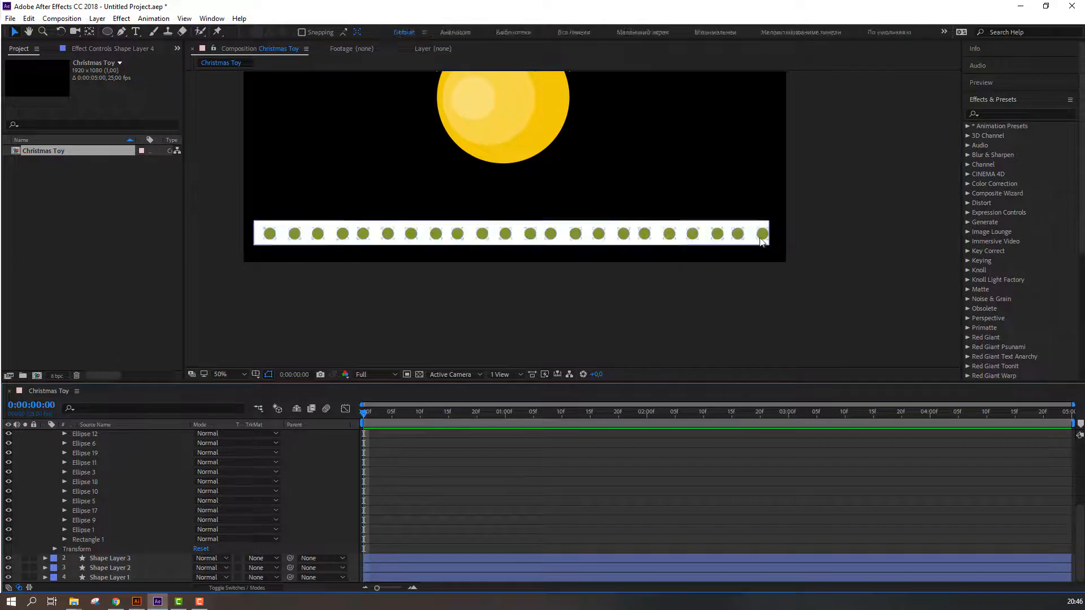
# Delete the last green circle at the bar's right end and collapse the contents of Shape Layer 4
pyautogui.click(760, 238)
pyautogui.press('Delete')
pyautogui.click(91, 528)
pyautogui.scroll(4, 95, 527)
pyautogui.keyDown('shift'); pyautogui.click(85, 453); pyautogui.keyUp('shift')
pyautogui.click(559, 311)
pyautogui.scroll(-1, 559, 311)
pyautogui.click(45, 434)
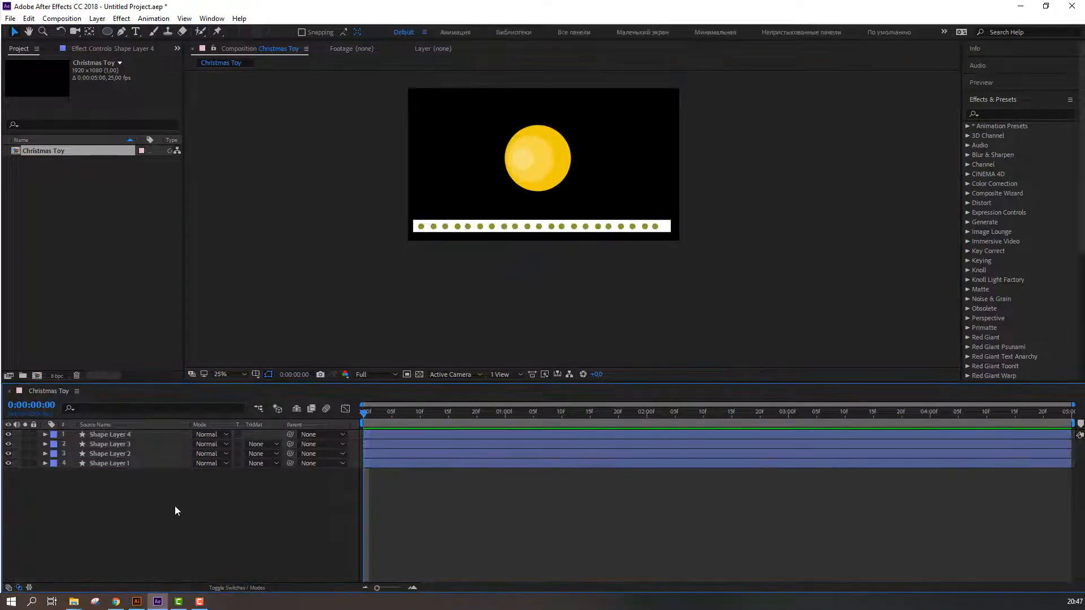
# Center the anchor point of Shape Layer 4 on the dotted strip and move the strip up across the ball's upper part
pyautogui.click(118, 435)
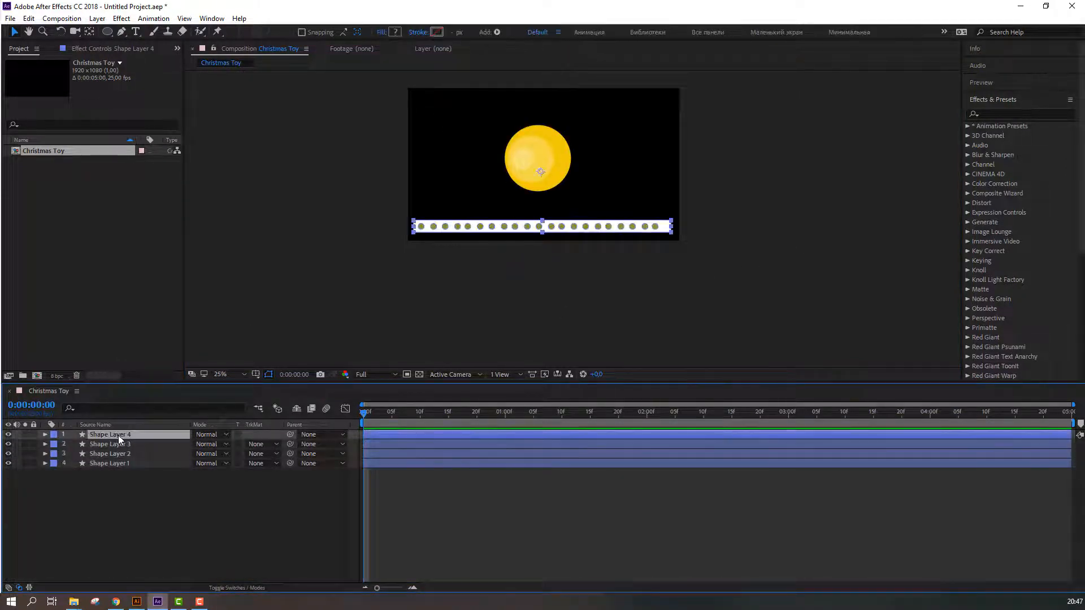
pyautogui.keyDown('ctrl'); pyautogui.doubleClick(90, 31); pyautogui.keyUp('ctrl')
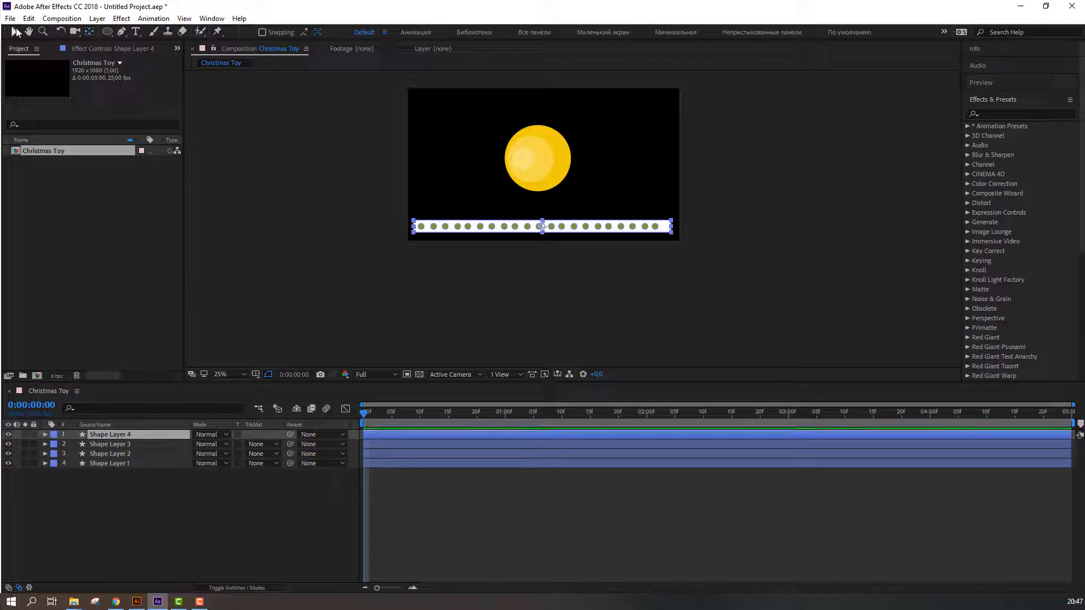
pyautogui.click(16, 31)
pyautogui.click(575, 185)
pyautogui.click(551, 226)
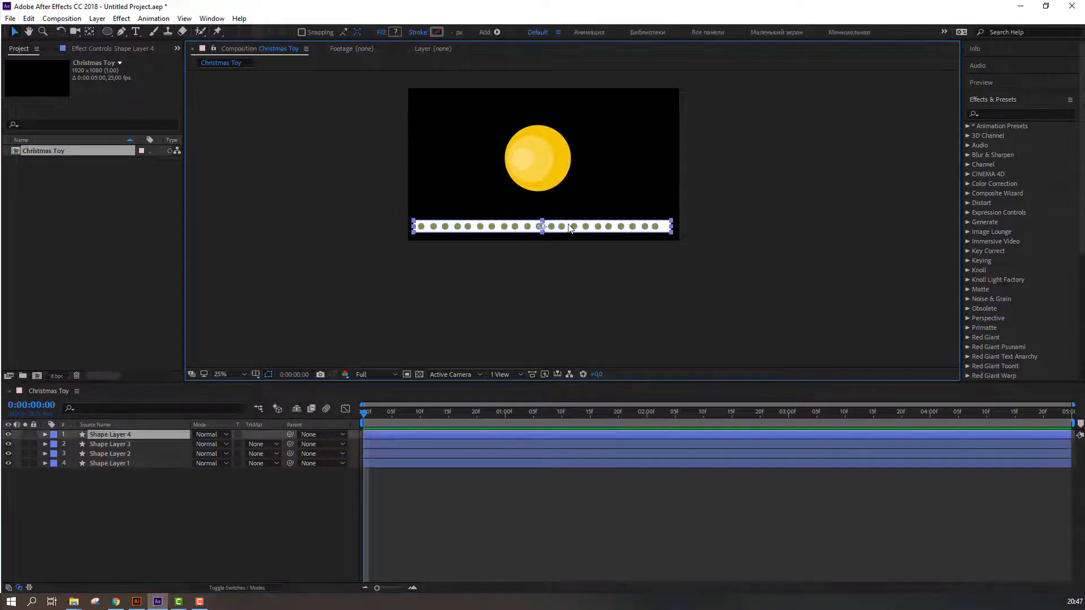
pyautogui.moveTo(569, 226); pyautogui.dragTo(571, 139)
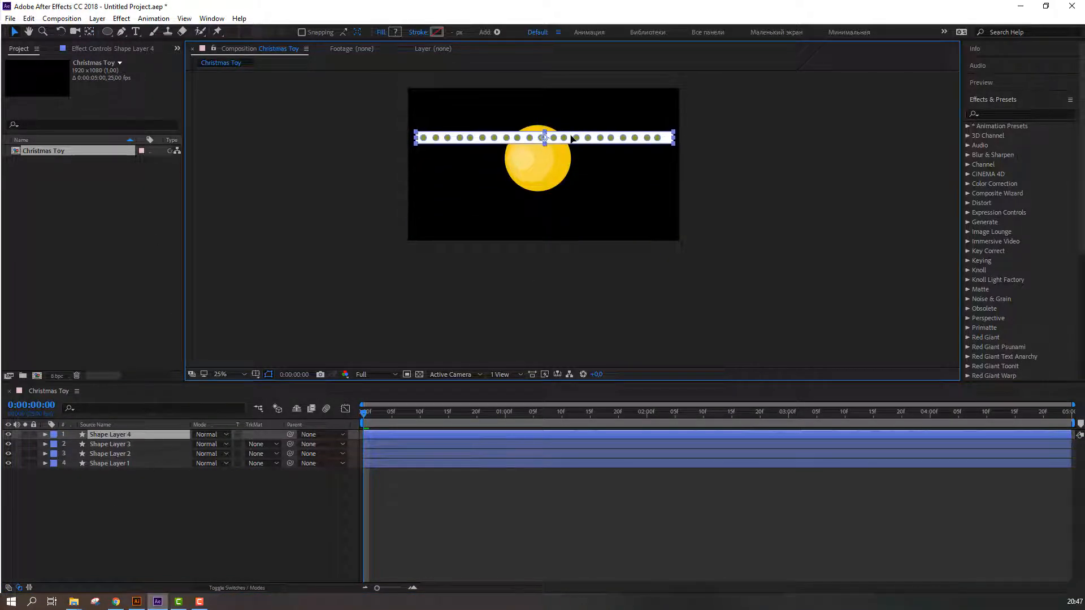
# Duplicate the dotted strip layer and move the copy down across the lower part of the ball
pyautogui.click(95, 435)
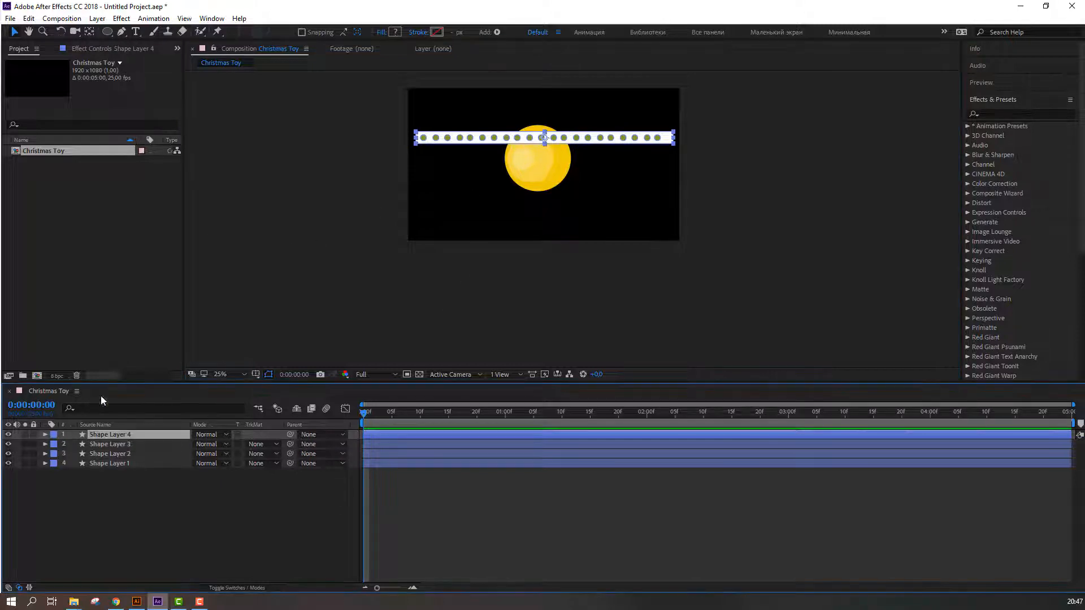
pyautogui.click(29, 19)
pyautogui.click(49, 164)
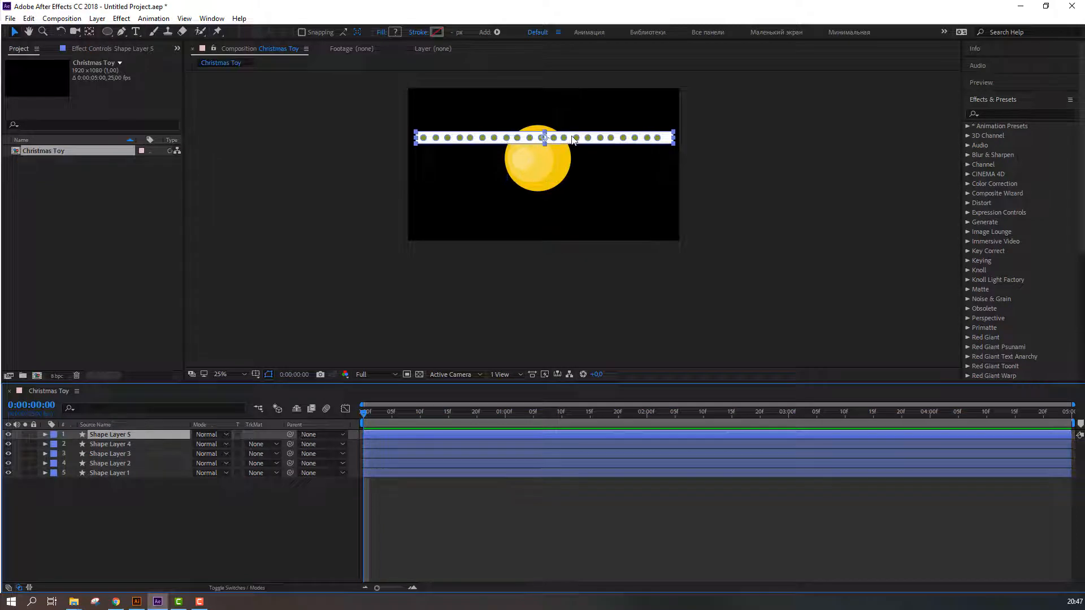
pyautogui.moveTo(573, 140); pyautogui.dragTo(575, 186)
# Move both dotted strips right together so their left ends line up with the ball's left edge
pyautogui.click(102, 444)
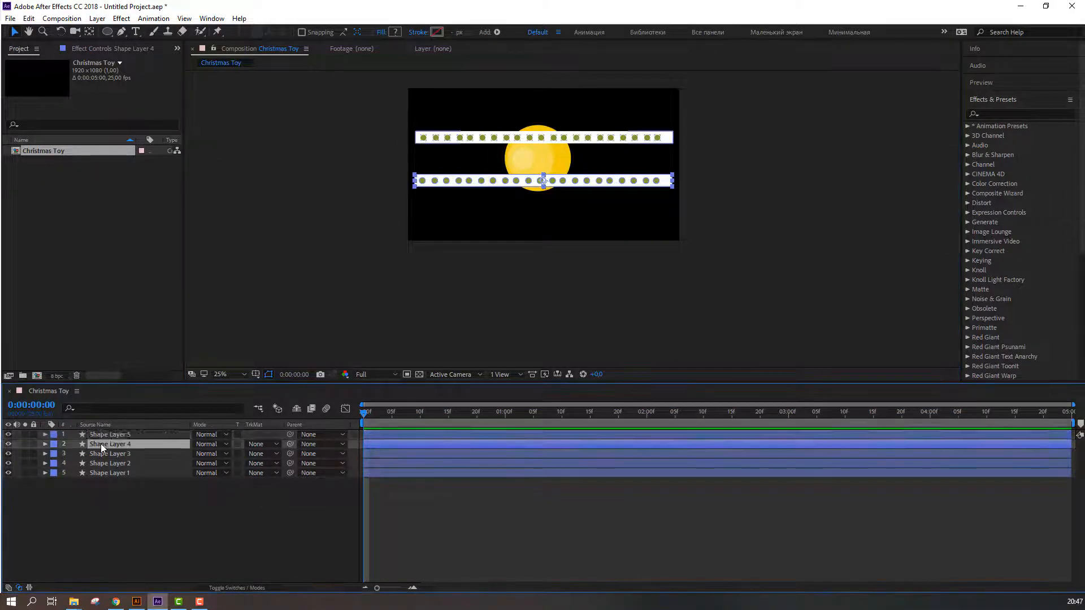
pyautogui.keyDown('shift'); pyautogui.click(103, 436); pyautogui.keyUp('shift')
pyautogui.moveTo(435, 140); pyautogui.dragTo(524, 140)
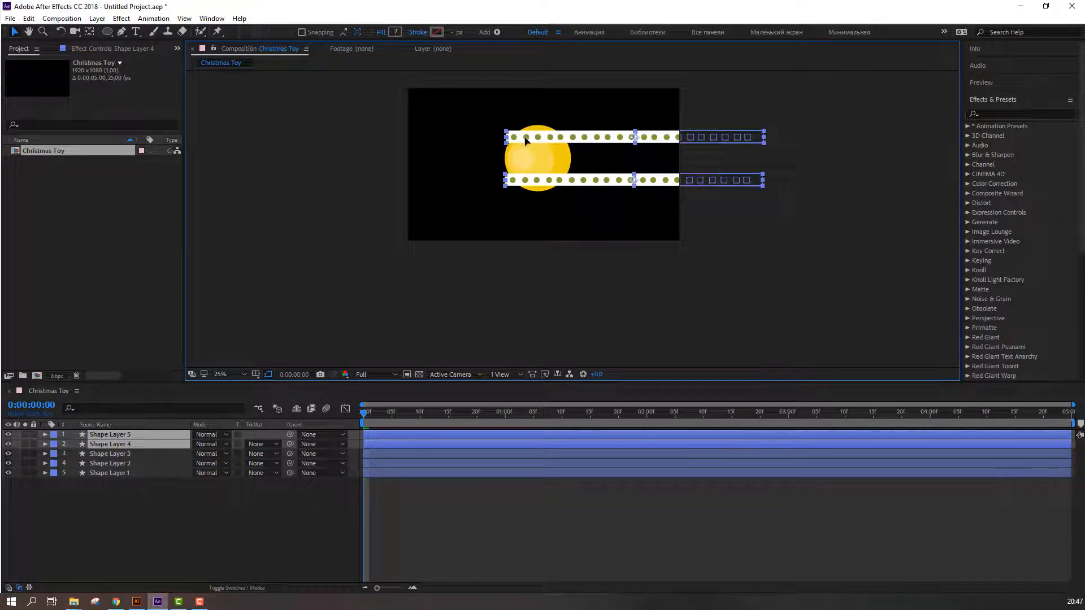
pyautogui.click(235, 480)
# Pre-compose Shape Layers 1, 2 and 3 into a new composition named CIRCLE, moving all attributes and opening it
pyautogui.click(229, 374)
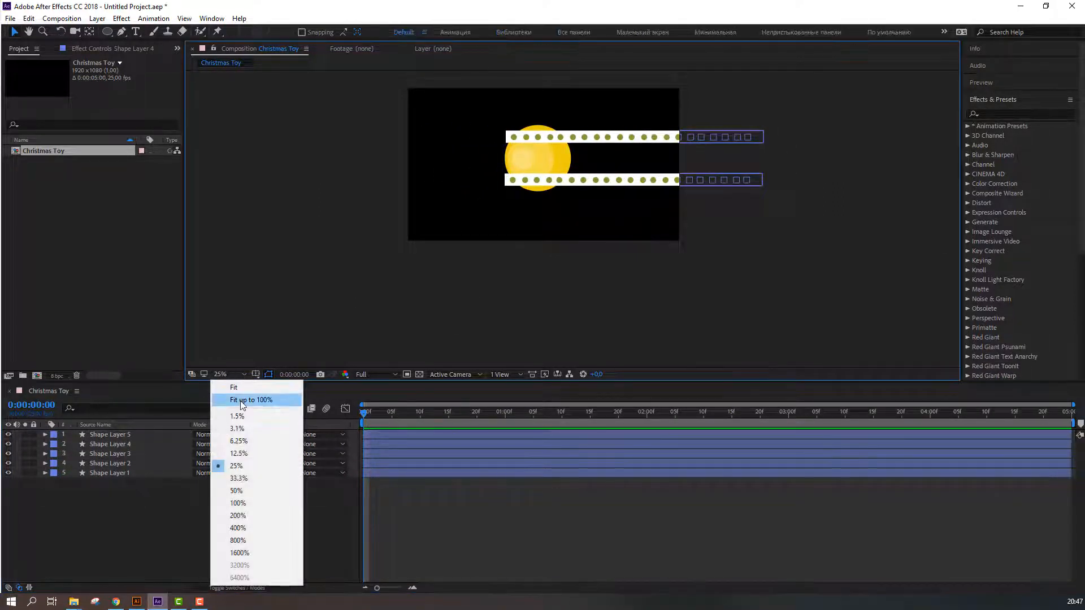
pyautogui.click(242, 401)
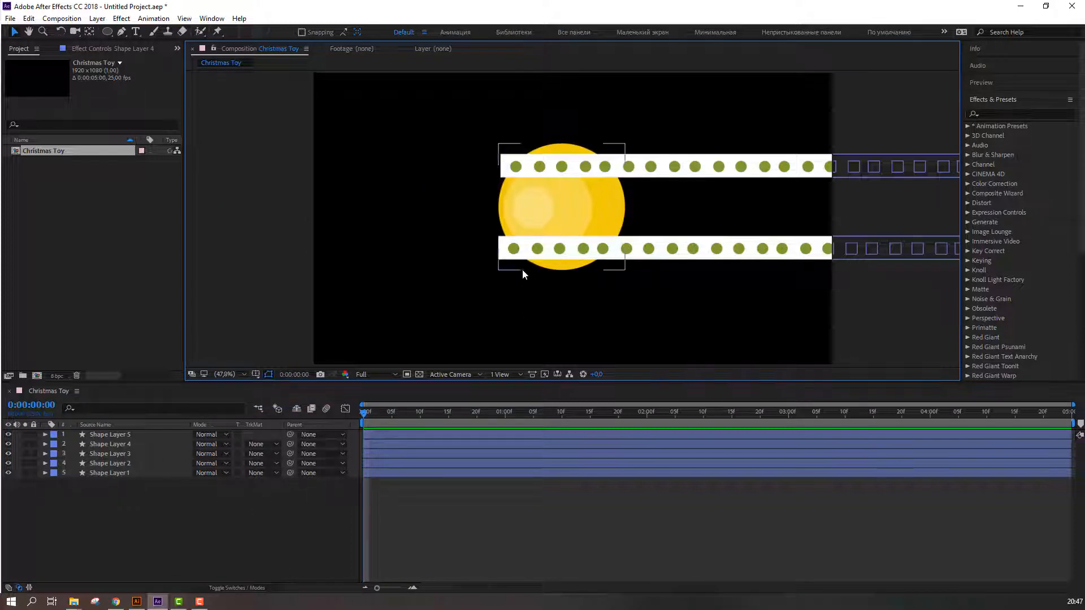
pyautogui.click(106, 464)
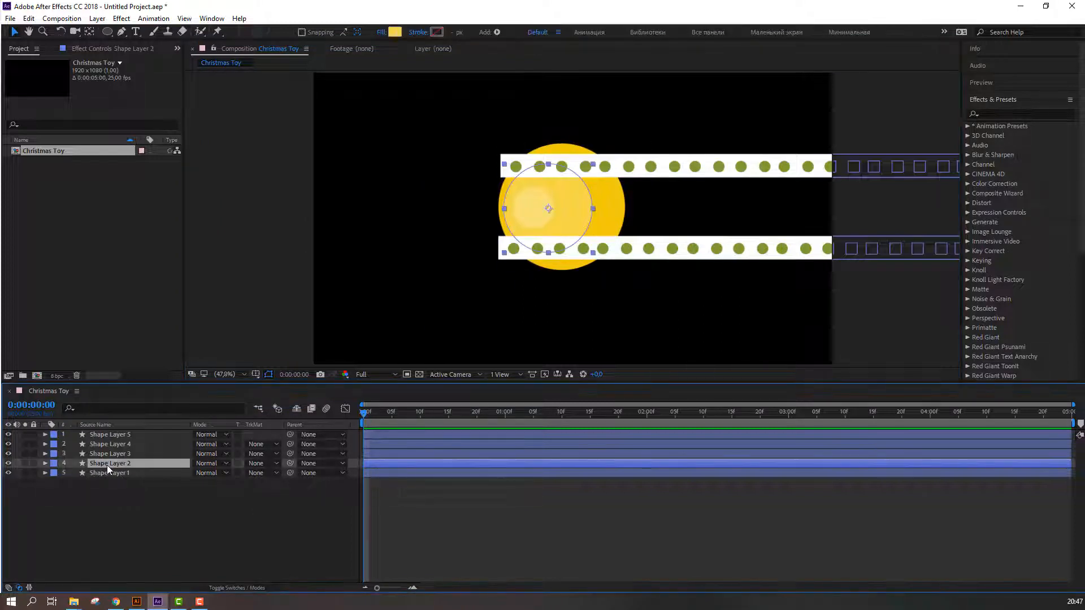
pyautogui.keyDown('ctrl'); pyautogui.click(106, 456); pyautogui.keyUp('ctrl')
pyautogui.moveTo(113, 490); pyautogui.dragTo(107, 452)
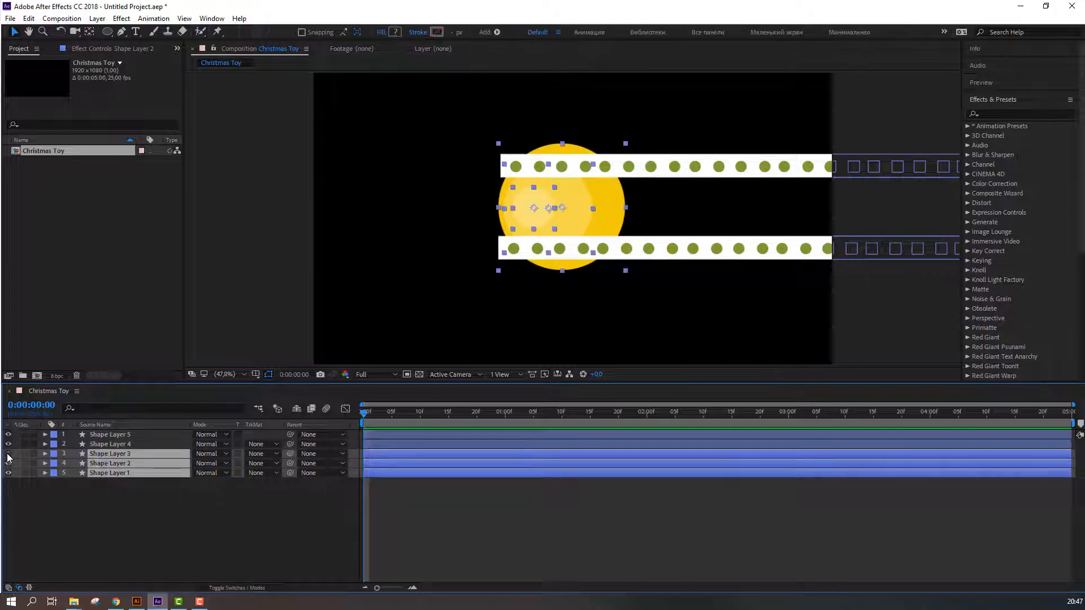
pyautogui.click(8, 453)
pyautogui.click(8, 454)
pyautogui.rightClick(110, 448)
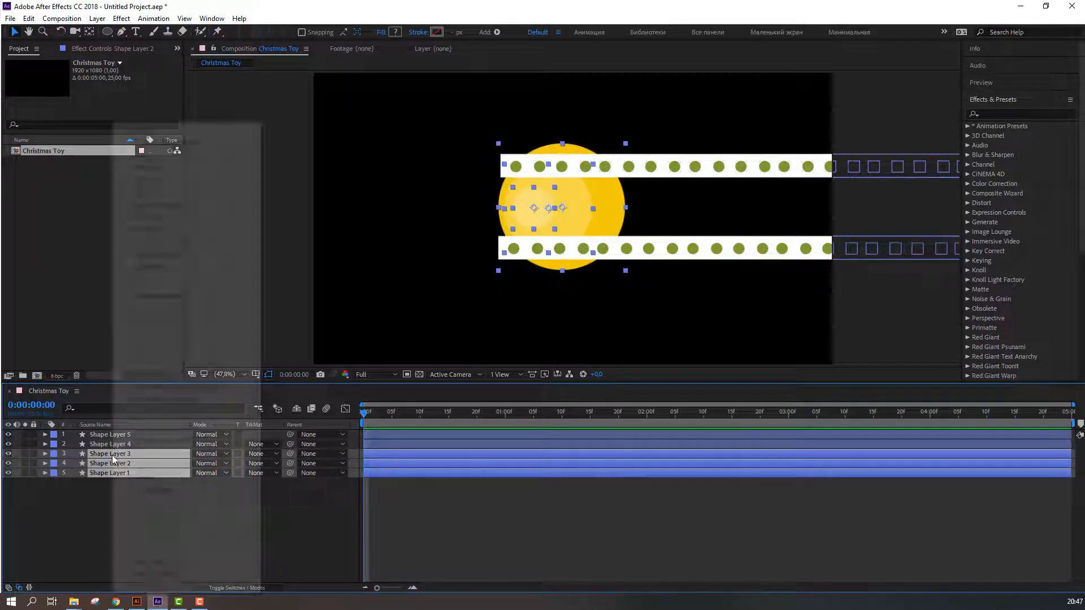
pyautogui.click(187, 502)
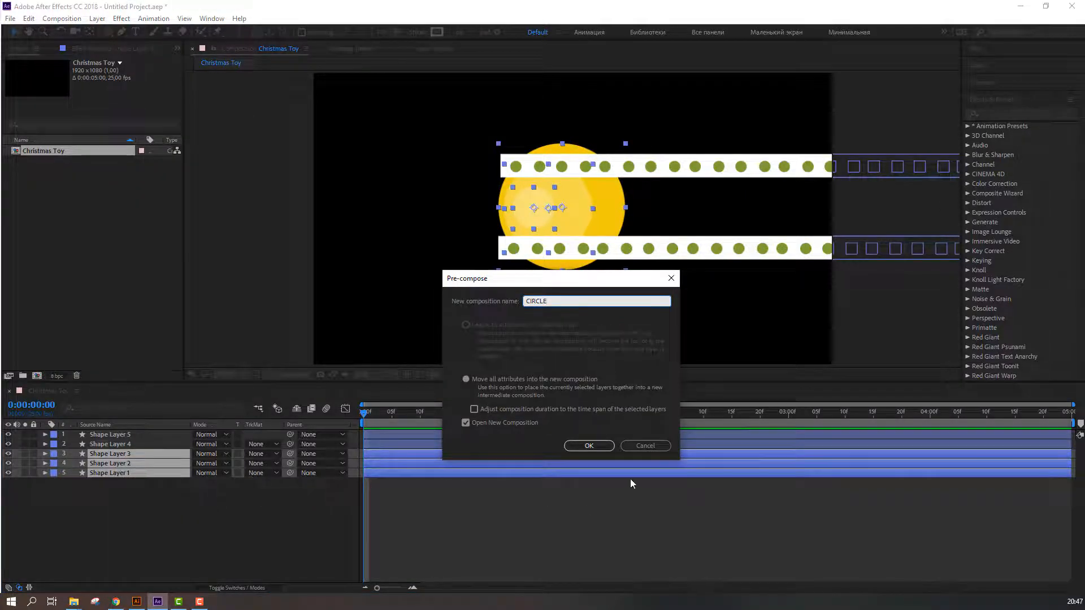
pyautogui.click(596, 445)
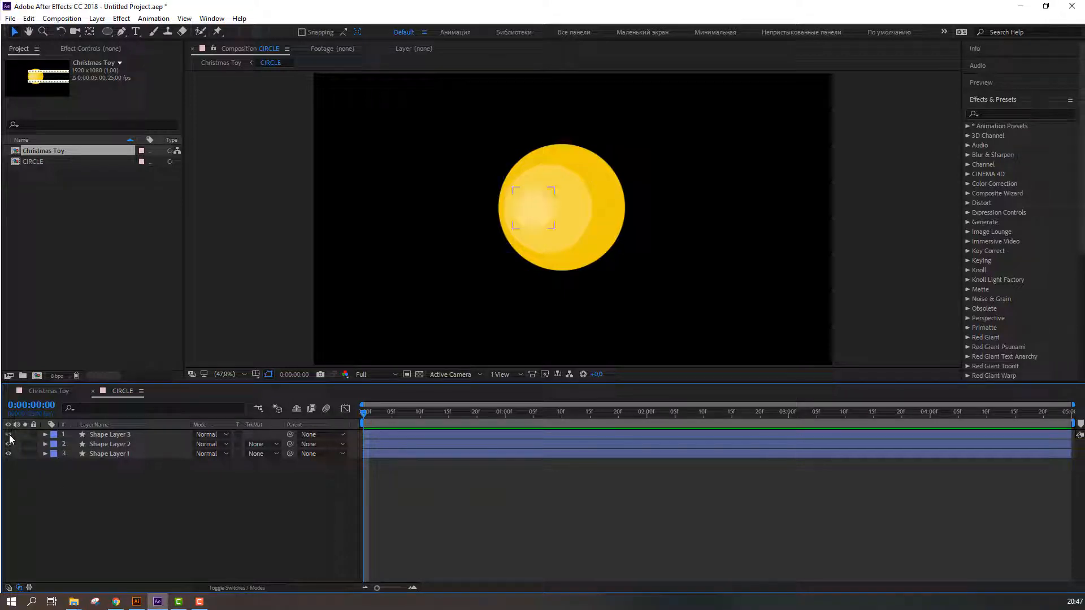
# In the CIRCLE composition, pre-compose Shape Layers 2 and 3 into a new composition named REFLECTION
pyautogui.click(110, 446)
pyautogui.keyDown('ctrl'); pyautogui.click(113, 446); pyautogui.keyUp('ctrl')
pyautogui.click(118, 433)
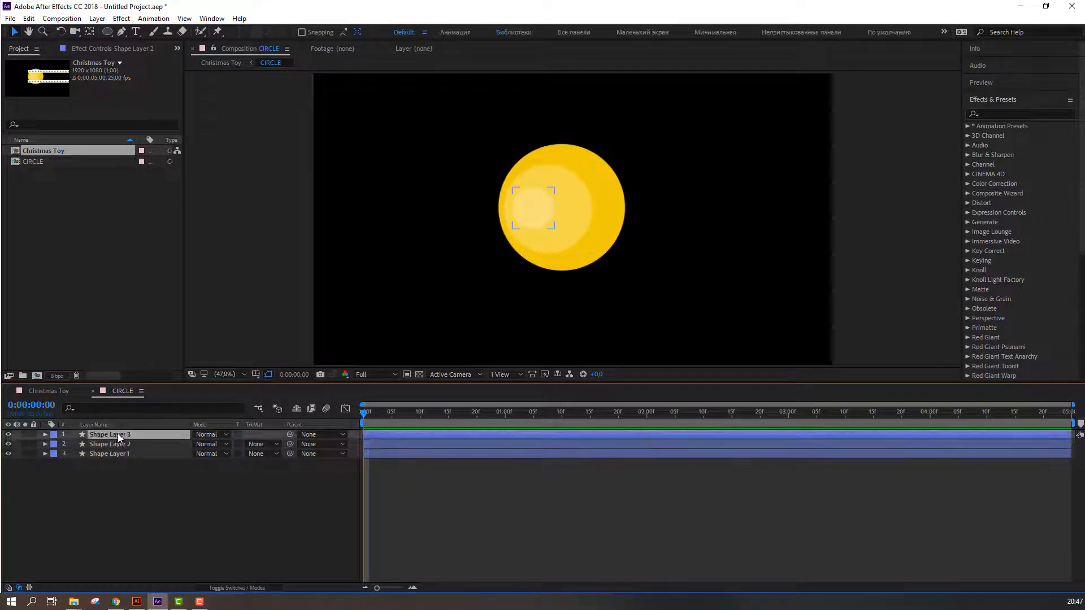
pyautogui.keyDown('ctrl'); pyautogui.click(120, 440); pyautogui.keyUp('ctrl')
pyautogui.rightClick(120, 437)
pyautogui.click(165, 490)
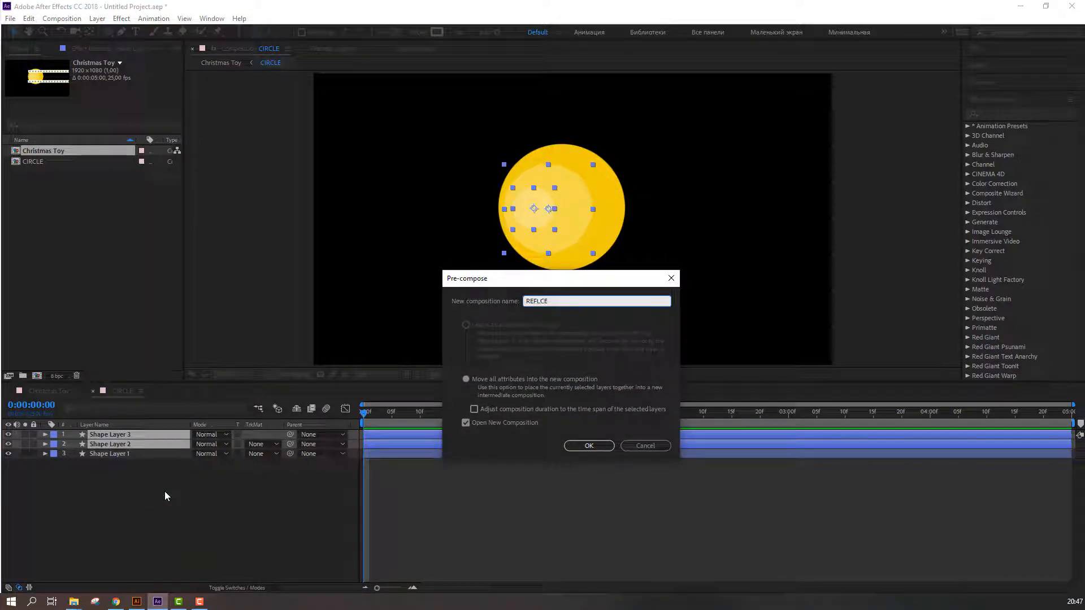
pyautogui.write('REFLECTION')
pyautogui.press('Return')
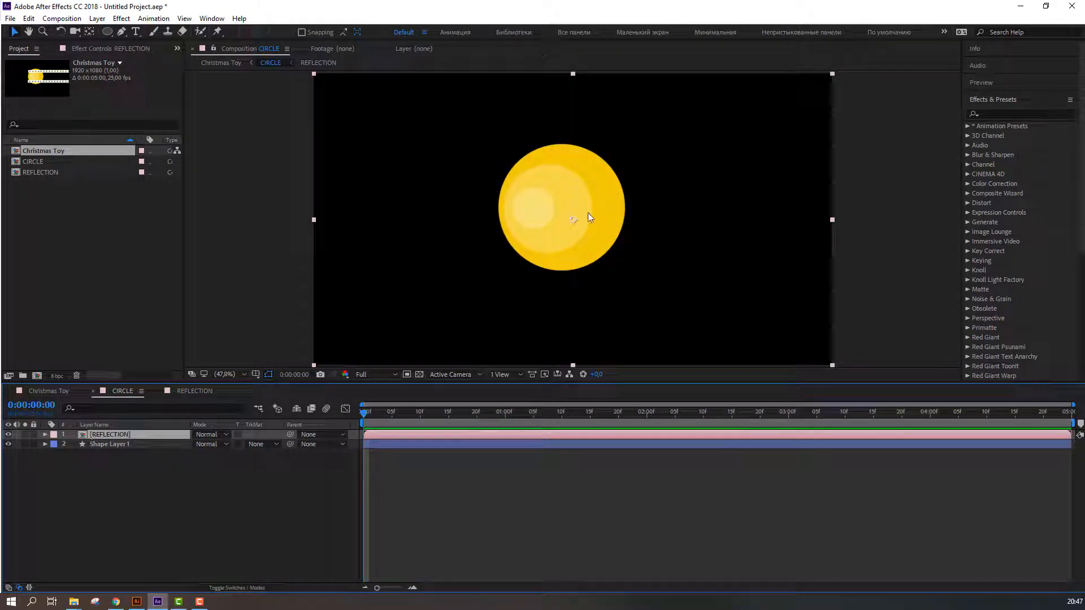
# Move the REFLECTION layer off the large circle, and crop the REFLECTION composition to a region of interest drawn closely around its circles
pyautogui.moveTo(562, 203); pyautogui.dragTo(472, 263)
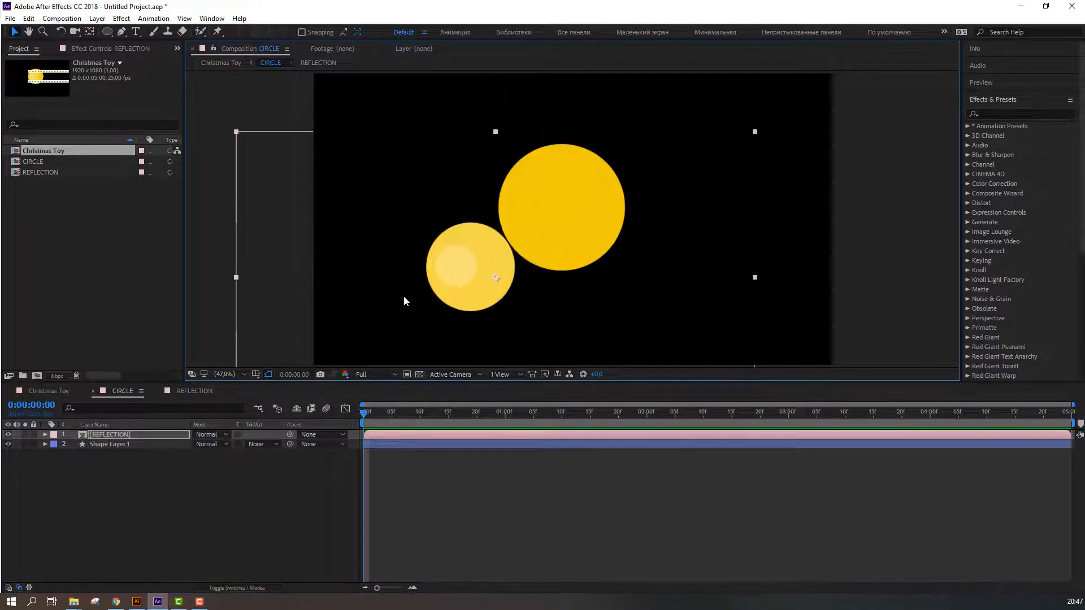
pyautogui.moveTo(404, 300); pyautogui.dragTo(416, 248)
pyautogui.doubleClick(111, 435)
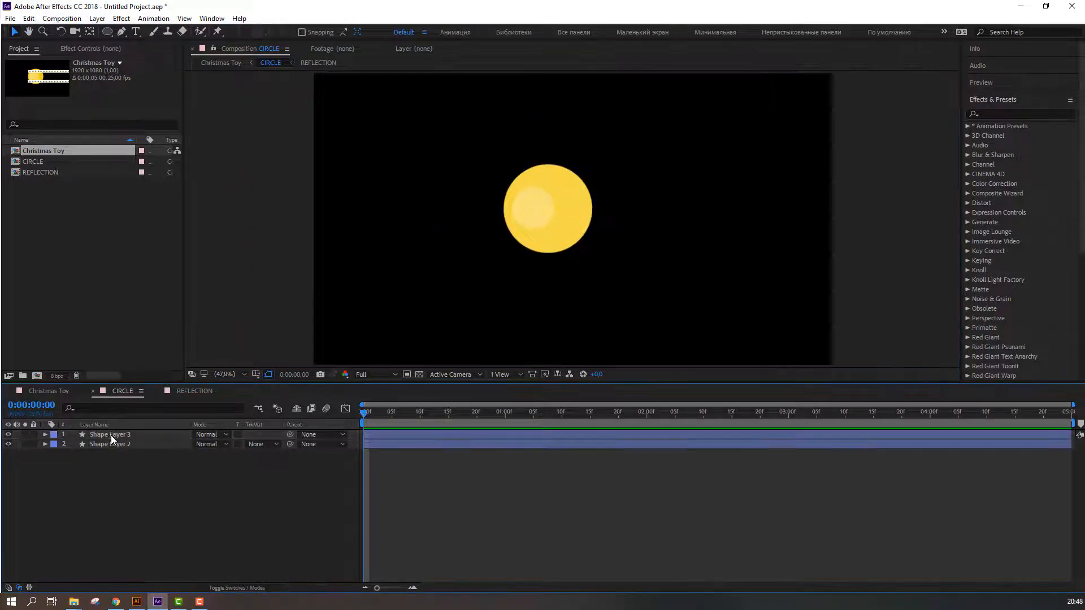
pyautogui.click(407, 374)
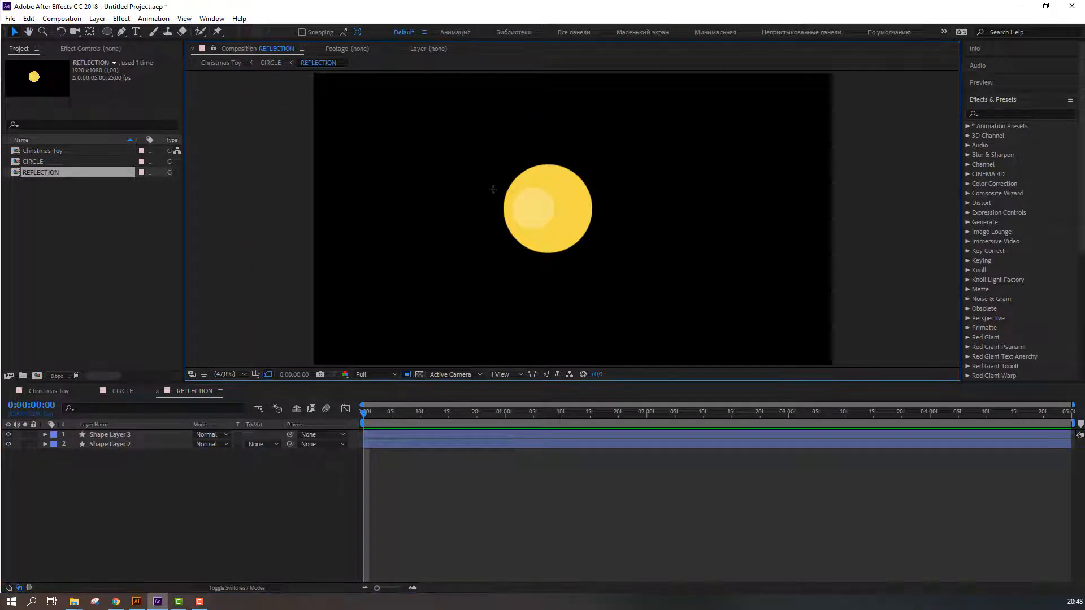
pyautogui.moveTo(490, 155); pyautogui.dragTo(601, 257)
pyautogui.click(28, 18)
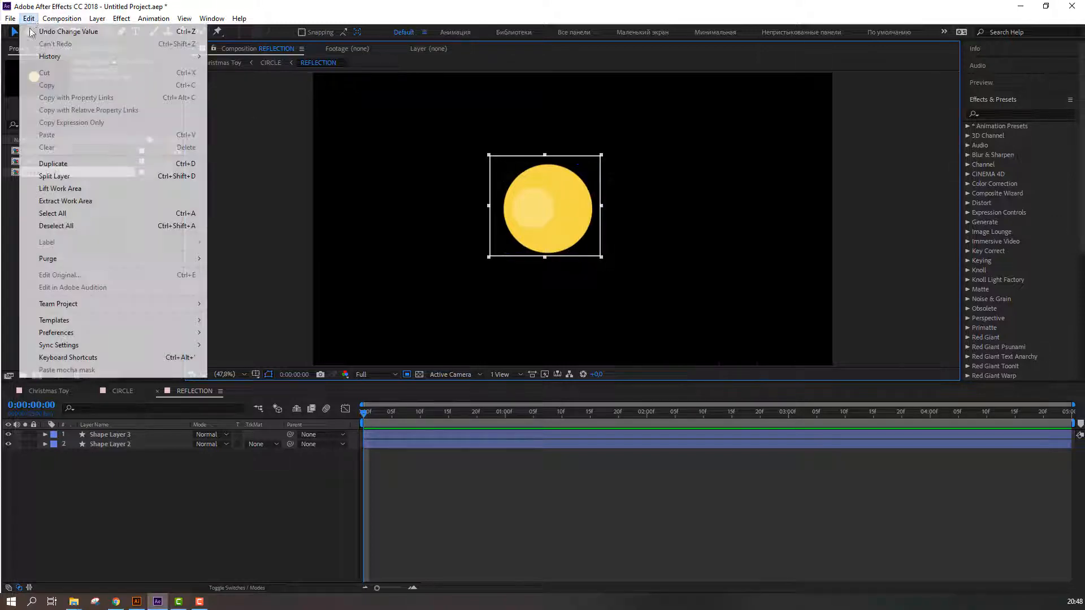
pyautogui.moveTo(62, 20)
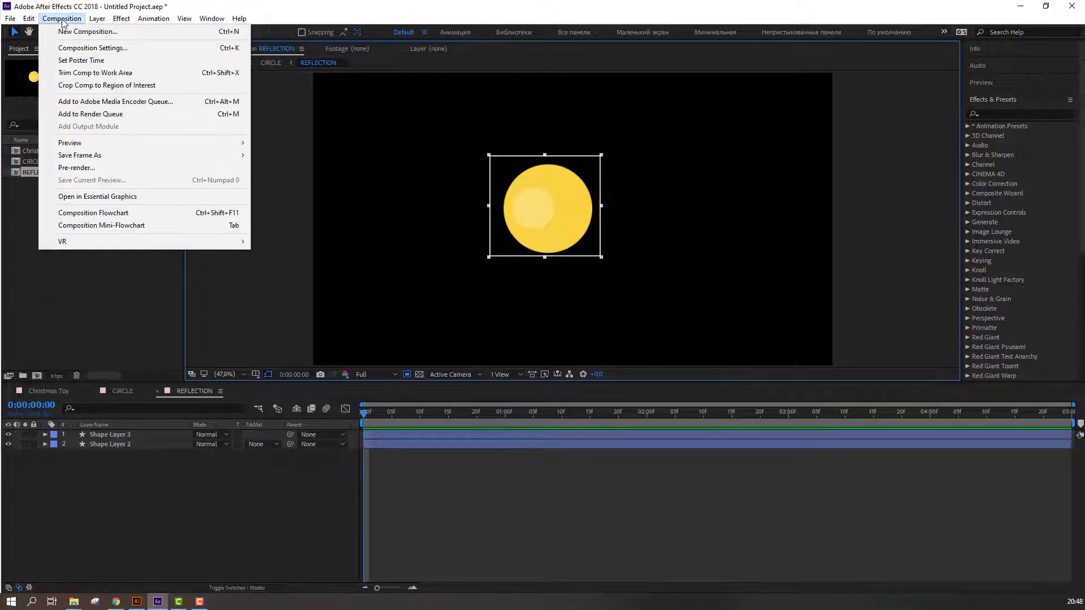
pyautogui.click(69, 84)
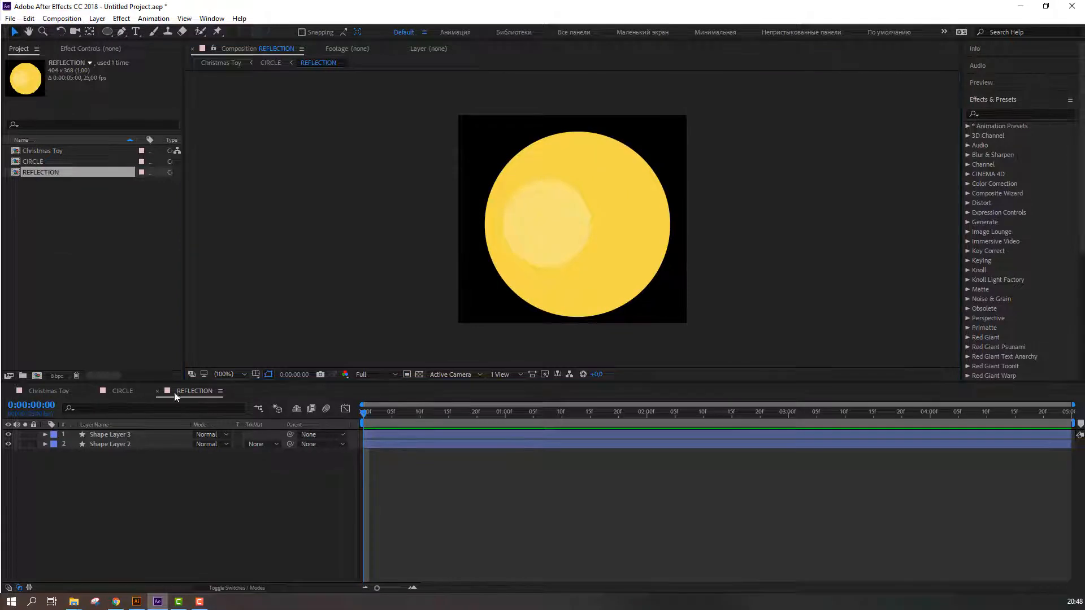
# Close the REFLECTION composition, move its layer to the lower-left corner of the CIRCLE composition and duplicate it
pyautogui.click(157, 391)
pyautogui.moveTo(519, 234); pyautogui.dragTo(387, 261)
pyautogui.click(28, 18)
pyautogui.click(42, 163)
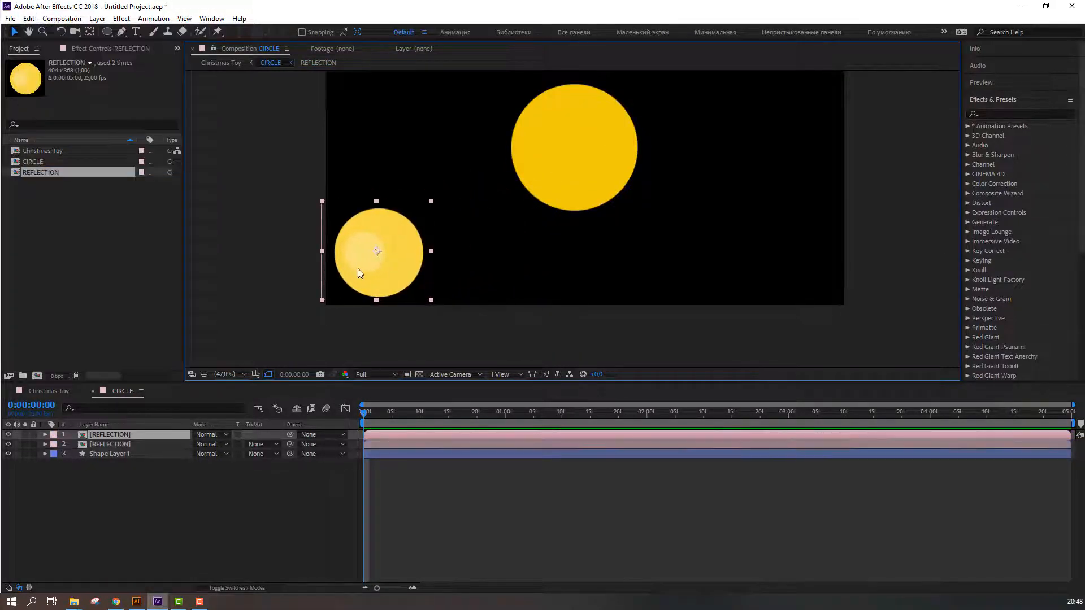
# Nudge the duplicated REFLECTION layer horizontally to the right until its circle touches the original
pyautogui.hotkey('shift', 'Right')
pyautogui.hotkey('shift', 'Right')
pyautogui.hotkey('shift', 'Right')
pyautogui.hotkey('shift', 'Right')
pyautogui.hotkey('shift', 'Right')
pyautogui.hotkey('shift', 'Right')
pyautogui.hotkey('shift', 'Right')
pyautogui.hotkey('shift', 'Right')
pyautogui.hotkey('shift', 'Right')
pyautogui.hotkey('shift', 'Right')
pyautogui.hotkey('shift', 'Right')
pyautogui.hotkey('shift', 'Right')
pyautogui.hotkey('shift', 'Right')
pyautogui.hotkey('shift', 'Right')
pyautogui.hotkey('shift', 'Right')
pyautogui.hotkey('shift', 'Right')
pyautogui.hotkey('shift', 'Left')
pyautogui.hotkey('shift', 'Right')
pyautogui.hotkey('shift', 'Right')
pyautogui.hotkey('shift', 'Left')
pyautogui.hotkey('shift', 'Left')
# Duplicate both REFLECTION layers and shift the copies right to form a row of four touching circles
pyautogui.keyDown('shift'); pyautogui.click(122, 445); pyautogui.keyUp('shift')
pyautogui.click(29, 18)
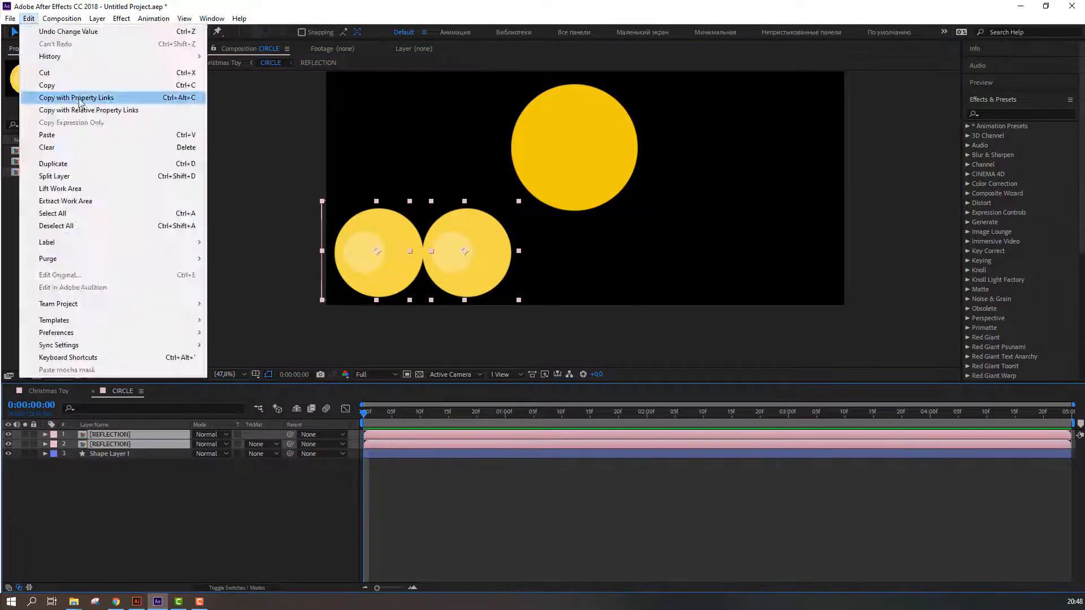
pyautogui.click(42, 163)
pyautogui.hotkey('shift', 'Right')
pyautogui.hotkey('shift', 'Right')
pyautogui.hotkey('shift', 'Right')
pyautogui.hotkey('shift', 'Right')
pyautogui.hotkey('shift', 'Right')
pyautogui.hotkey('shift', 'Right')
pyautogui.hotkey('shift', 'Right')
pyautogui.hotkey('shift', 'Right')
pyautogui.hotkey('shift', 'Right')
pyautogui.hotkey('shift', 'Right')
pyautogui.hotkey('shift', 'Right')
pyautogui.hotkey('shift', 'Right')
pyautogui.hotkey('shift', 'Right')
pyautogui.hotkey('shift', 'Right')
pyautogui.hotkey('shift', 'Right')
pyautogui.hotkey('shift', 'Right')
pyautogui.hotkey('shift', 'Right')
pyautogui.hotkey('shift', 'Right')
pyautogui.hotkey('shift', 'Right')
pyautogui.hotkey('shift', 'Right')
pyautogui.press(',')
pyautogui.press(',')
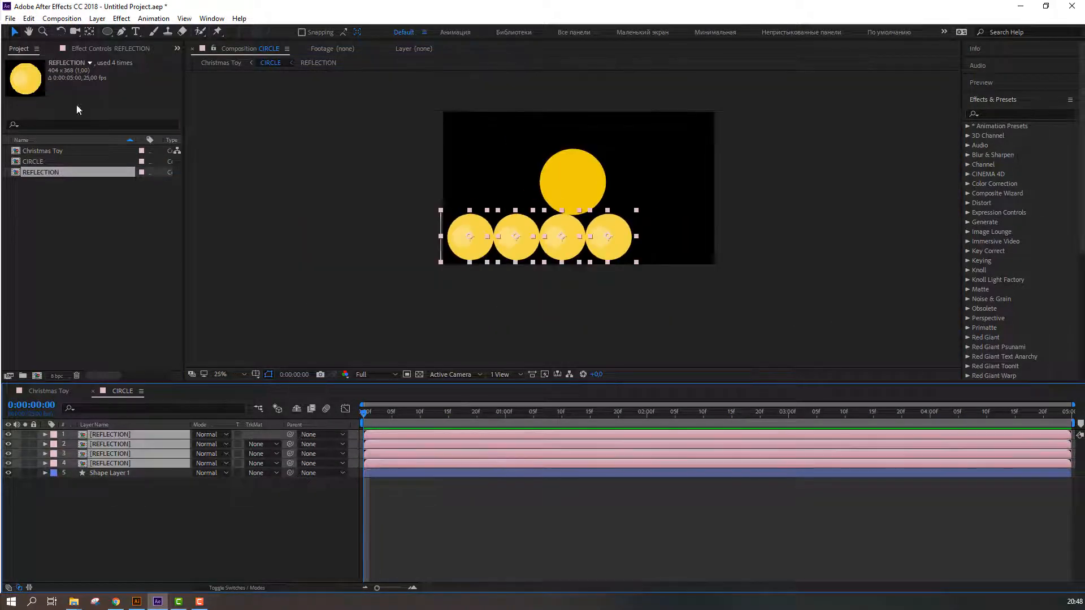
# Duplicate the four REFLECTION layers and shift the copies right to continue the row with eight touching circles
pyautogui.click(28, 18)
pyautogui.click(42, 162)
pyautogui.hotkey('shift', 'Right')
pyautogui.hotkey('shift', 'Right')
pyautogui.hotkey('shift', 'Right')
pyautogui.hotkey('shift', 'Right')
pyautogui.hotkey('shift', 'Right')
pyautogui.hotkey('shift', 'Right')
pyautogui.hotkey('shift', 'Right')
pyautogui.hotkey('shift', 'Right')
pyautogui.hotkey('shift', 'Right')
pyautogui.hotkey('shift', 'Right')
pyautogui.hotkey('shift', 'Right')
pyautogui.hotkey('shift', 'Right')
pyautogui.hotkey('shift', 'Right')
pyautogui.hotkey('shift', 'Right')
pyautogui.hotkey('shift', 'Right')
pyautogui.hotkey('shift', 'Right')
pyautogui.hotkey('shift', 'Right')
pyautogui.hotkey('shift', 'Right')
pyautogui.hotkey('shift', 'Right')
pyautogui.hotkey('shift', 'Right')
pyautogui.scroll(3, 667, 283)
pyautogui.hotkey('shift', 'Left')
pyautogui.hotkey('shift', 'Left')
pyautogui.hotkey('shift', 'Left')
pyautogui.hotkey('shift', 'Left')
pyautogui.hotkey('shift', 'Left')
pyautogui.scroll(-1, 756, 294)
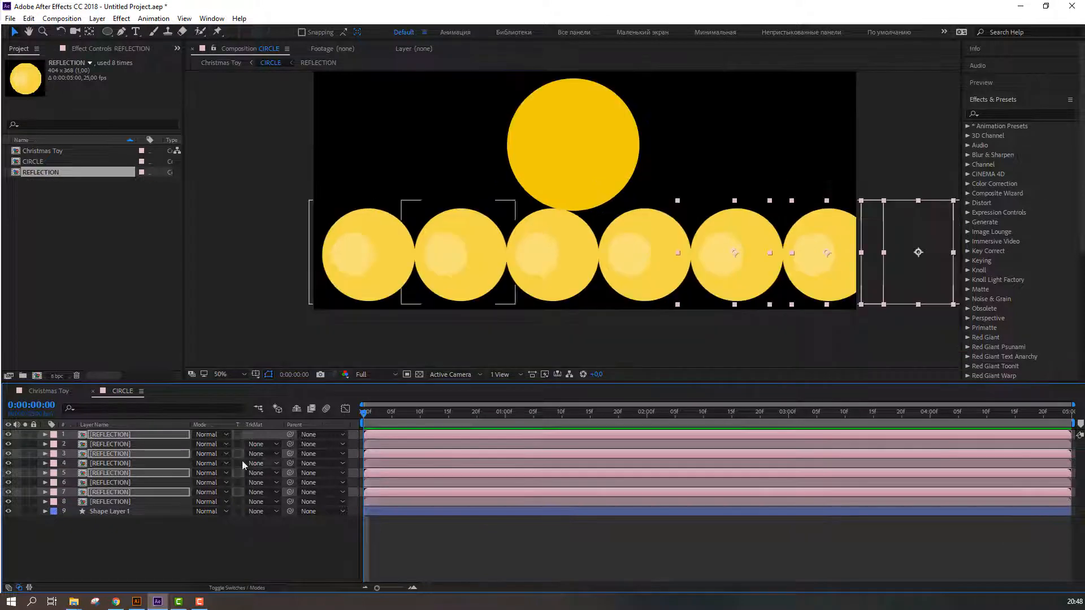
# Pre-compose all eight REFLECTION layers into a new composition named REFLECT_2
pyautogui.click(231, 534)
pyautogui.click(230, 374)
pyautogui.click(259, 395)
pyautogui.click(126, 502)
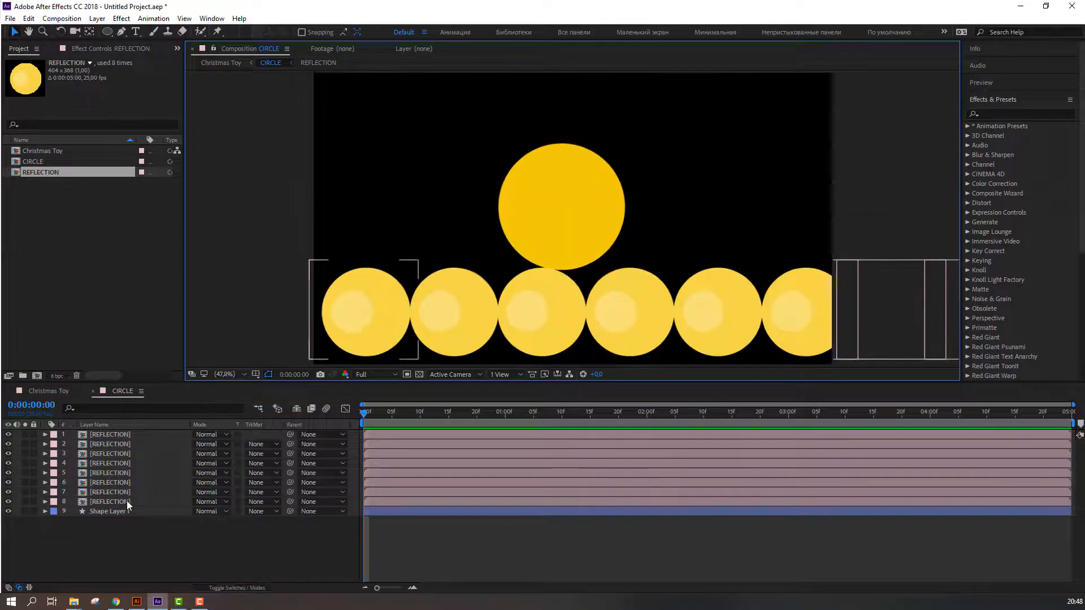
pyautogui.keyDown('shift'); pyautogui.click(126, 440); pyautogui.keyUp('shift')
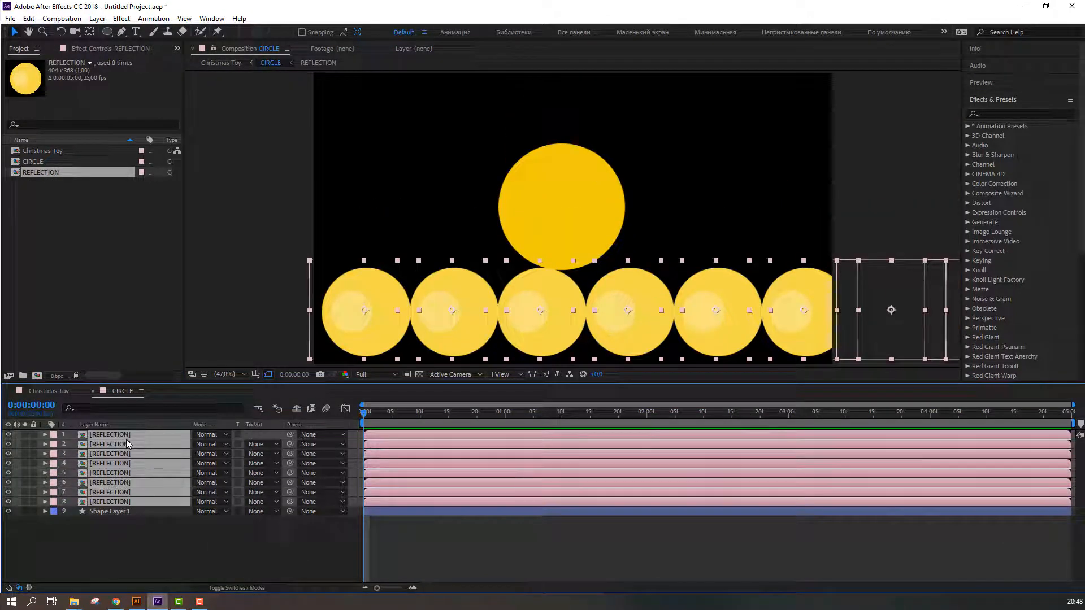
pyautogui.rightClick(120, 444)
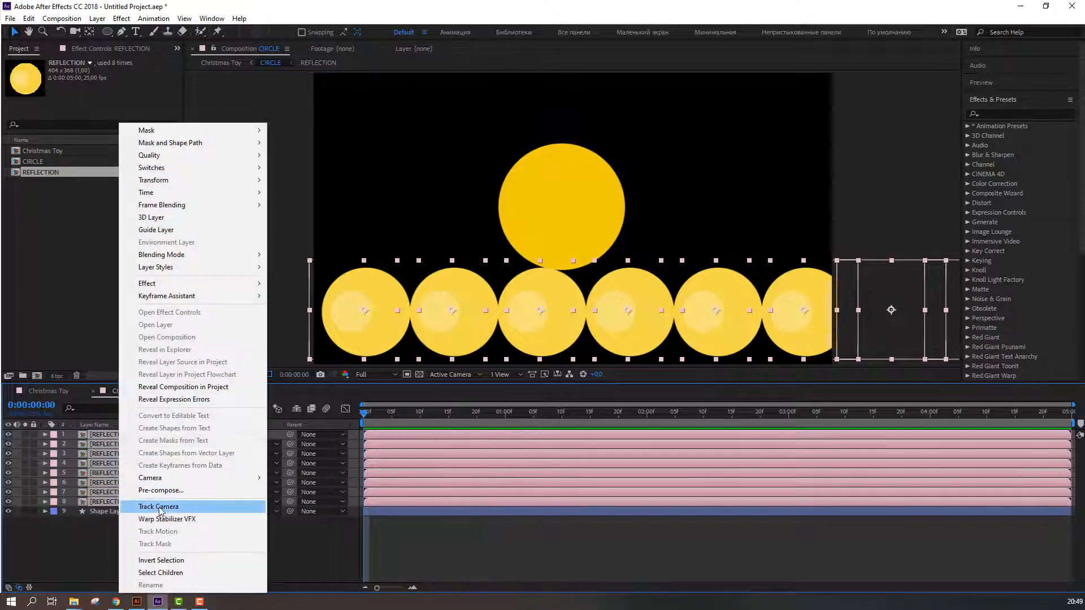
pyautogui.click(179, 494)
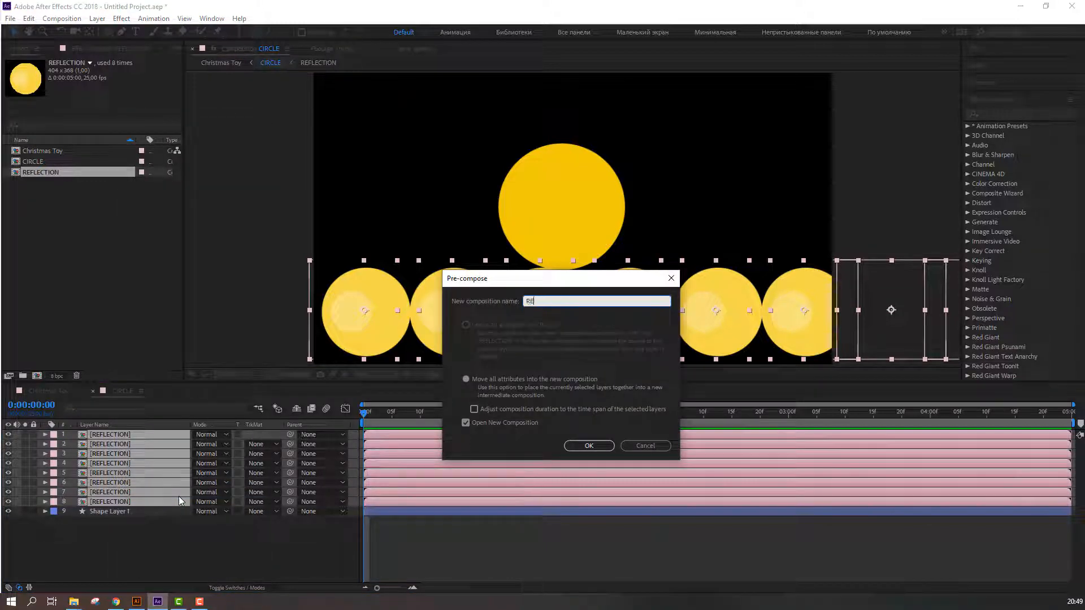
pyautogui.write('2')
pyautogui.click(574, 446)
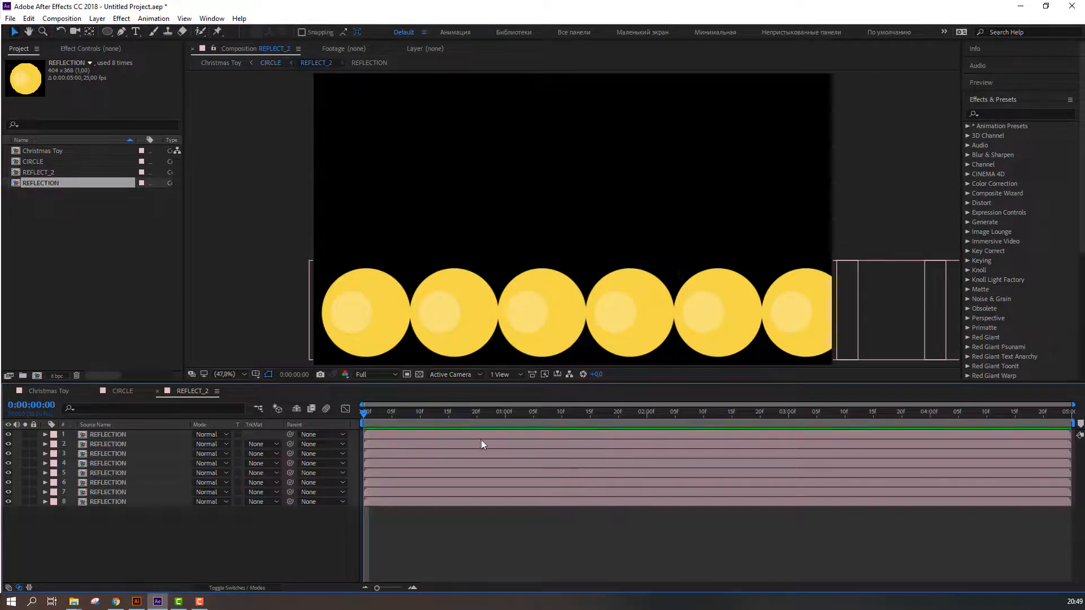
# In the CIRCLE composition, duplicate the large circle's shape layer and place the copy above REFLECT_2
pyautogui.click(127, 390)
pyautogui.click(104, 444)
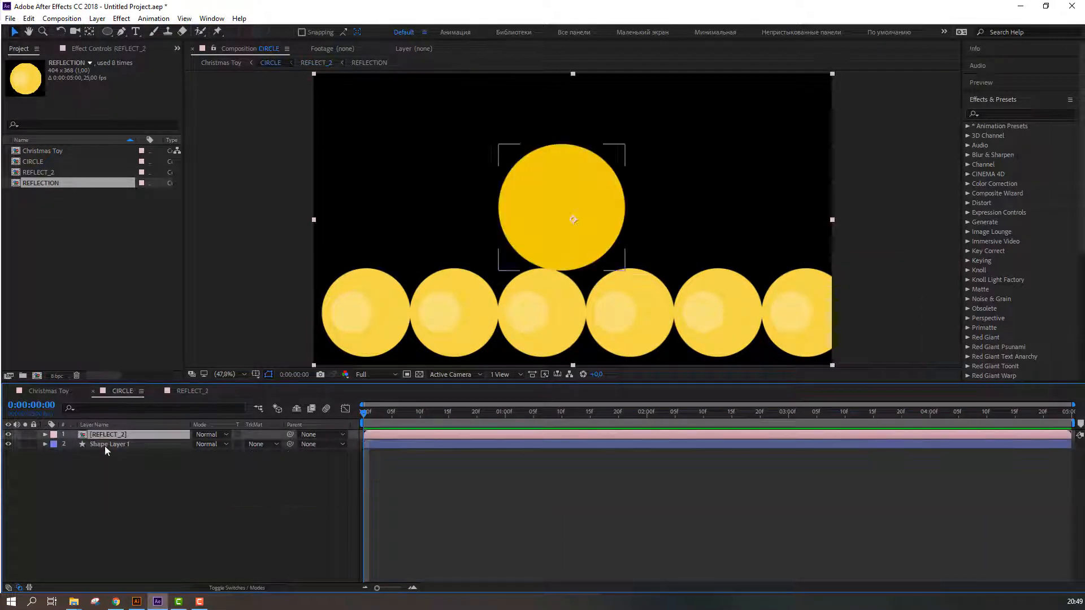
pyautogui.click(28, 18)
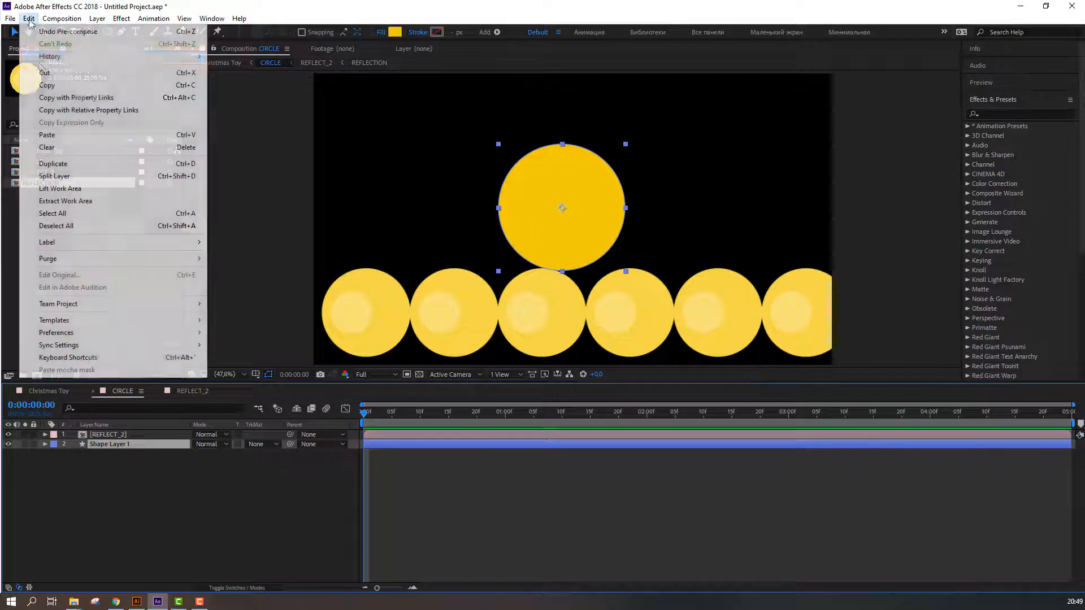
pyautogui.click(55, 164)
pyautogui.moveTo(129, 446); pyautogui.dragTo(113, 433)
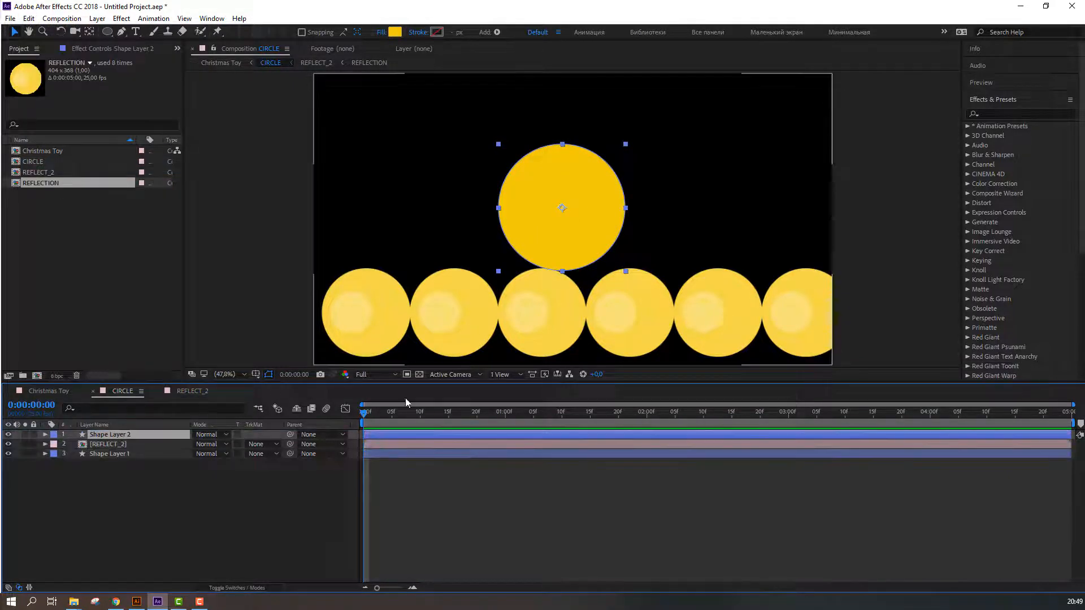
# Move REFLECT_2 so its first circle sits over the large circle, and set its track matte to Alpha Matte "Shape Layer 2"
pyautogui.click(134, 446)
pyautogui.moveTo(536, 307); pyautogui.dragTo(629, 211)
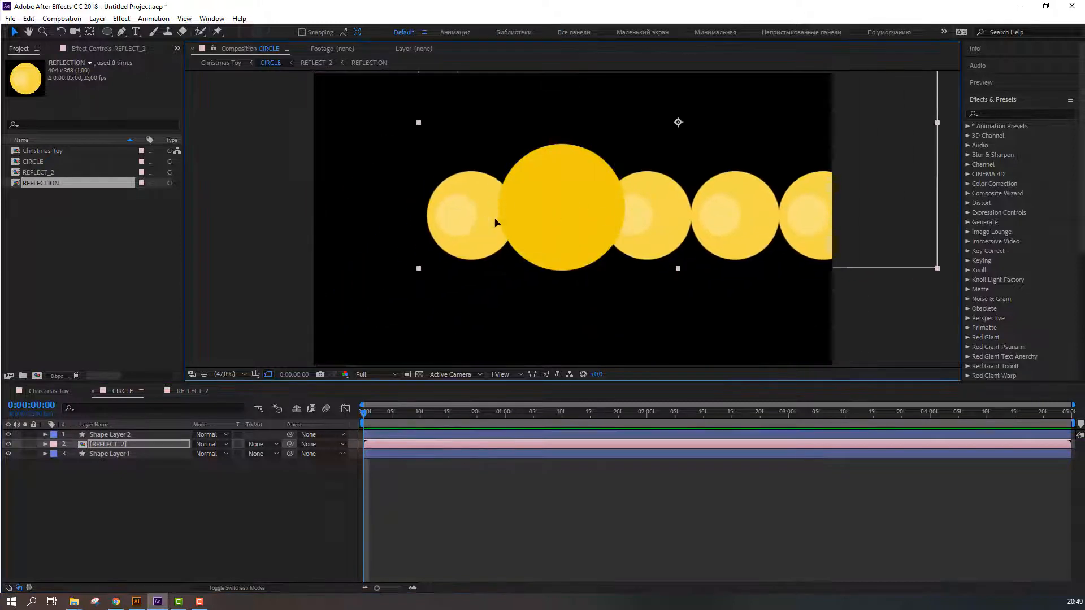
pyautogui.moveTo(496, 223); pyautogui.dragTo(536, 228)
pyautogui.click(117, 445)
pyautogui.click(267, 449)
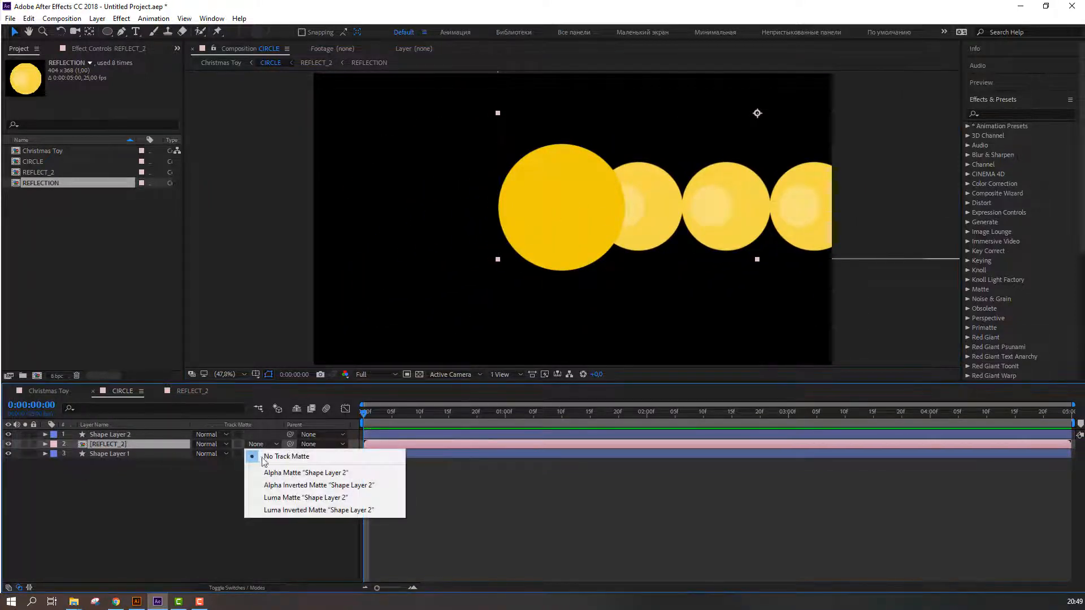
pyautogui.click(271, 472)
pyautogui.moveTo(530, 222); pyautogui.dragTo(530, 221)
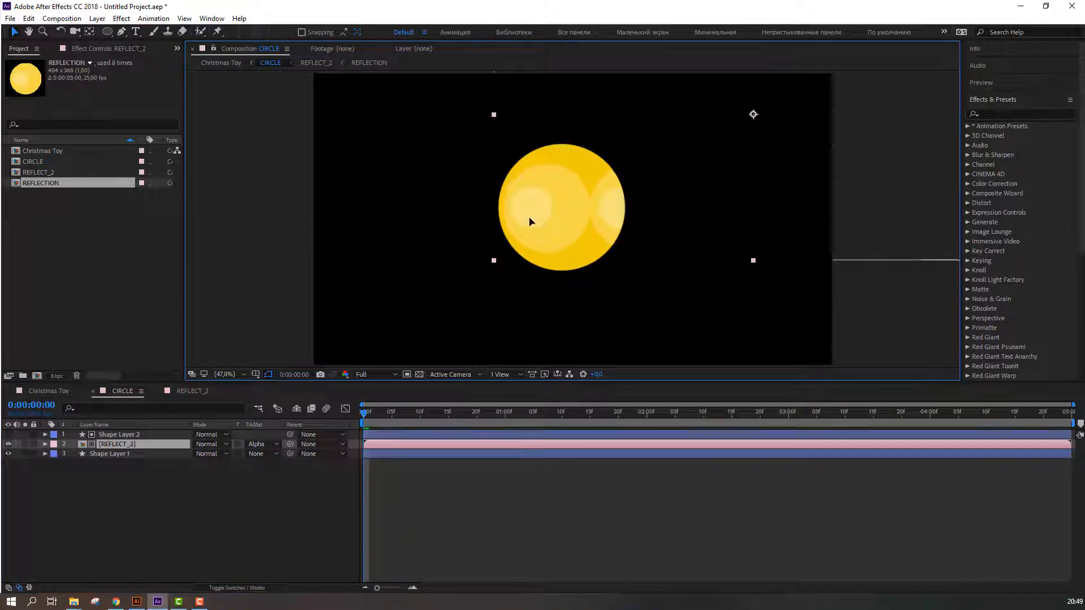
# Keyframe REFLECT_2's Position at the start, and set its X position to 641.7 at 0:00:04:24
pyautogui.click(157, 445)
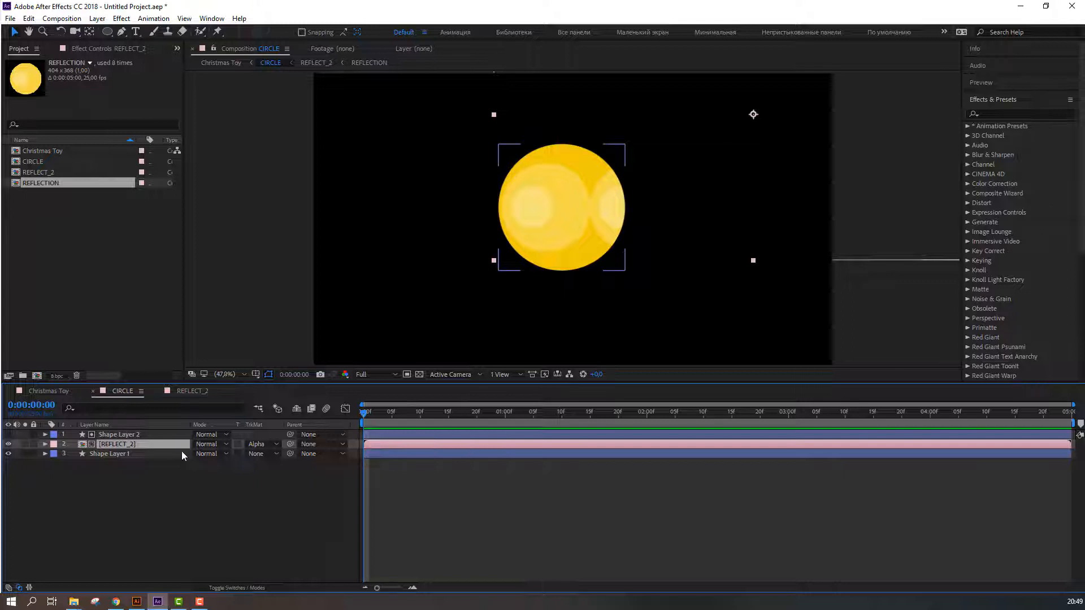
pyautogui.press('p')
pyautogui.moveTo(500, 411); pyautogui.dragTo(880, 412)
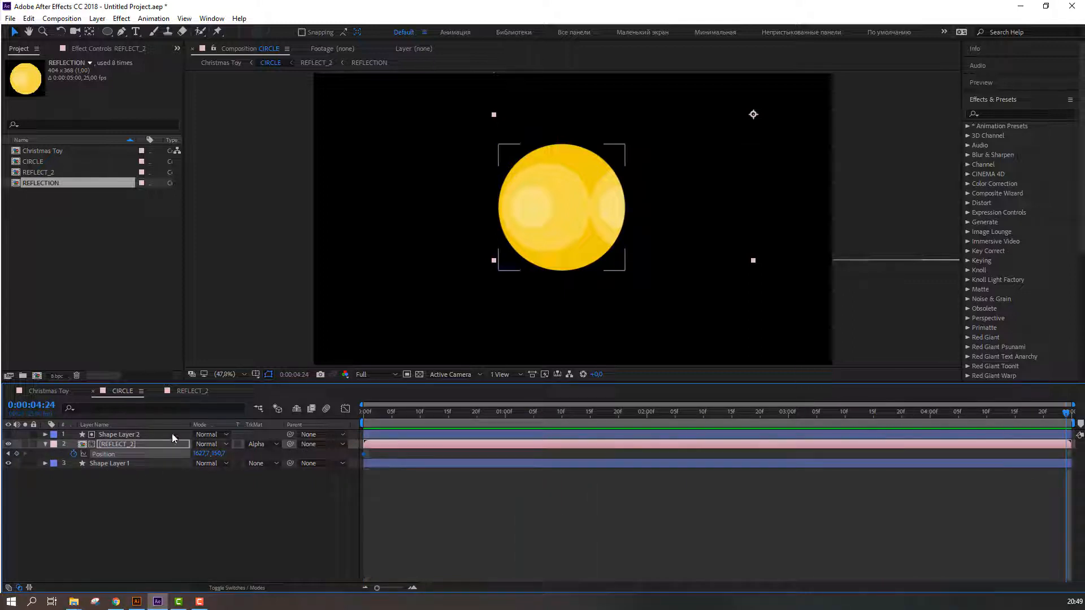
pyautogui.moveTo(202, 455); pyautogui.dragTo(32, 444)
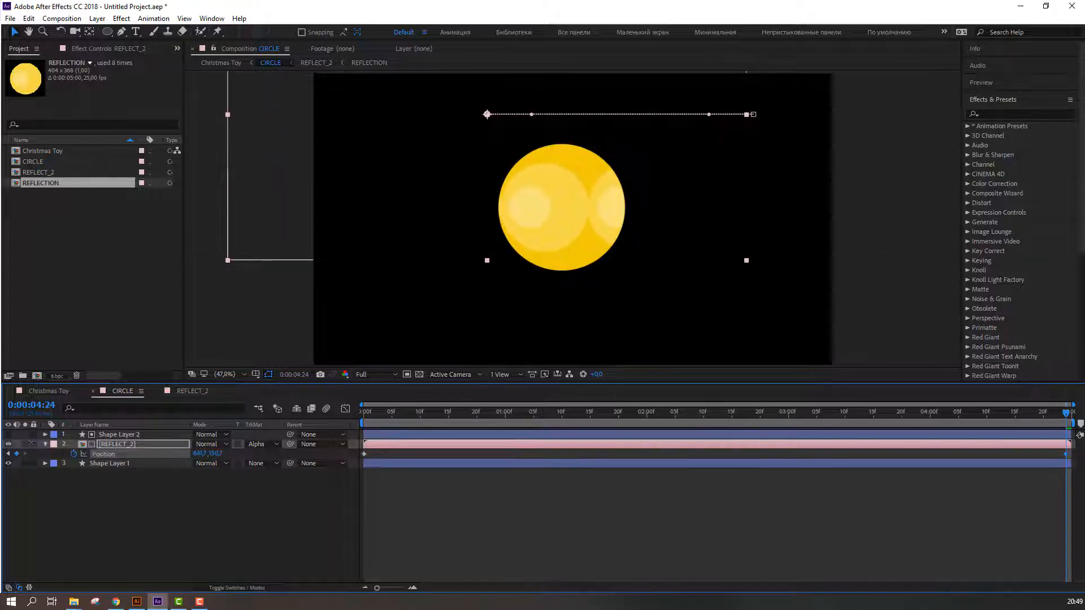
# Preview the moving reflections in the CIRCLE composition and return to the first frame
pyautogui.click(462, 528)
pyautogui.press('space')
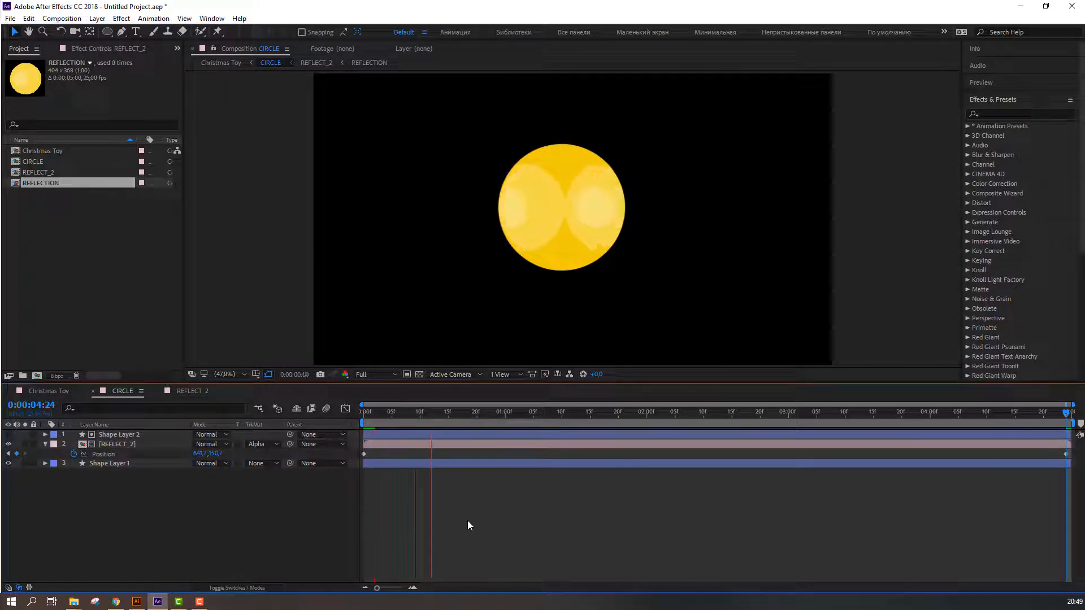
pyautogui.scroll(-2, 337, 290)
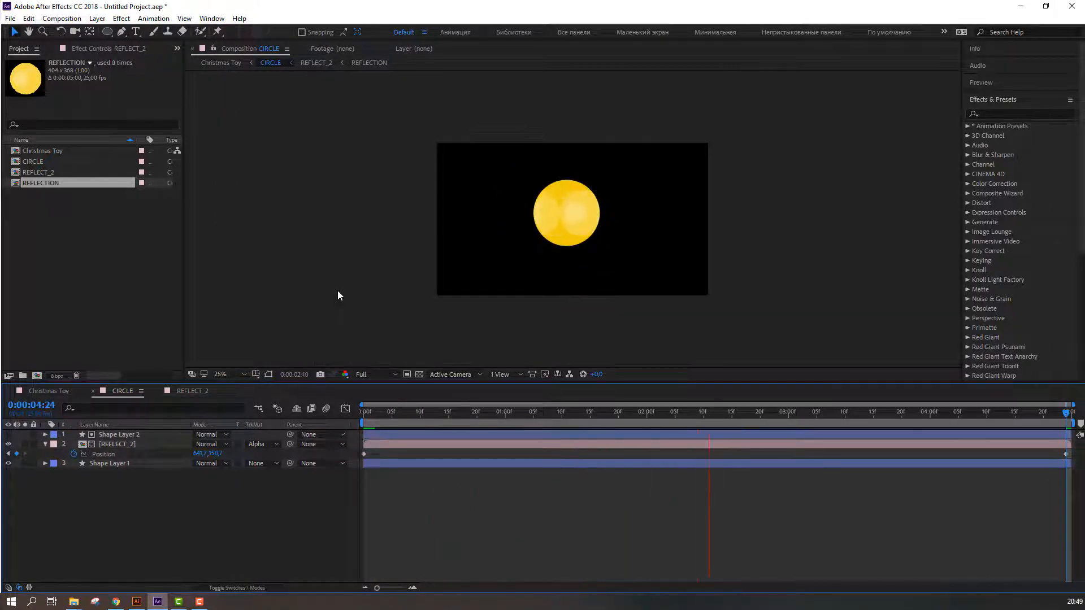
pyautogui.scroll(2, 338, 290)
pyautogui.moveTo(433, 414); pyautogui.dragTo(365, 421)
# In the Christmas Toy composition, duplicate CIRCLE twice and place one copy directly above each strip layer, Shape Layer 4 and Shape Layer 5
pyautogui.click(39, 394)
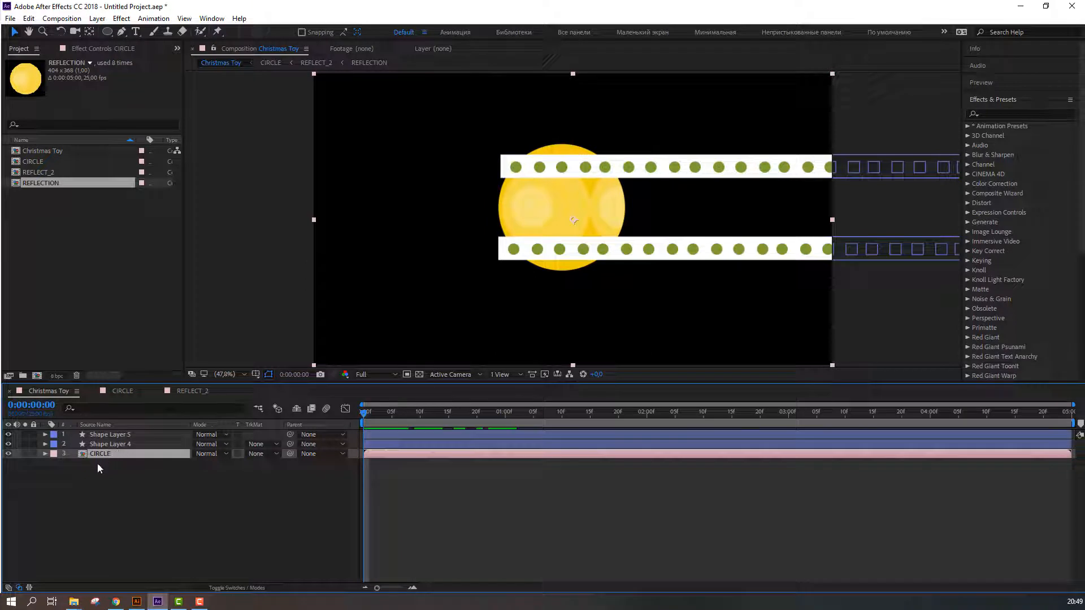
pyautogui.click(29, 18)
pyautogui.click(51, 161)
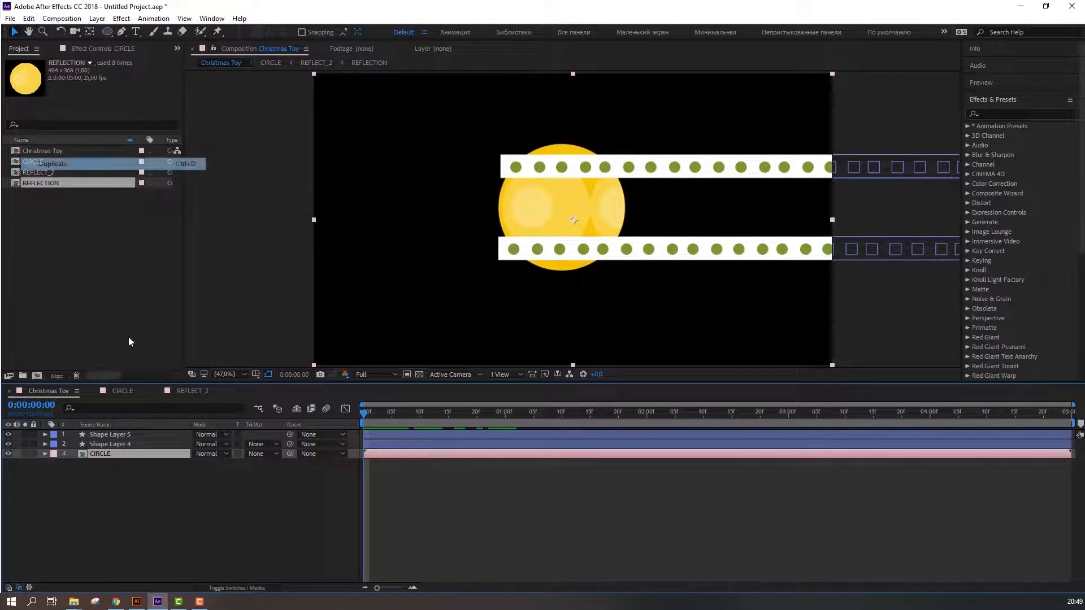
pyautogui.moveTo(102, 456); pyautogui.dragTo(108, 441)
pyautogui.click(28, 18)
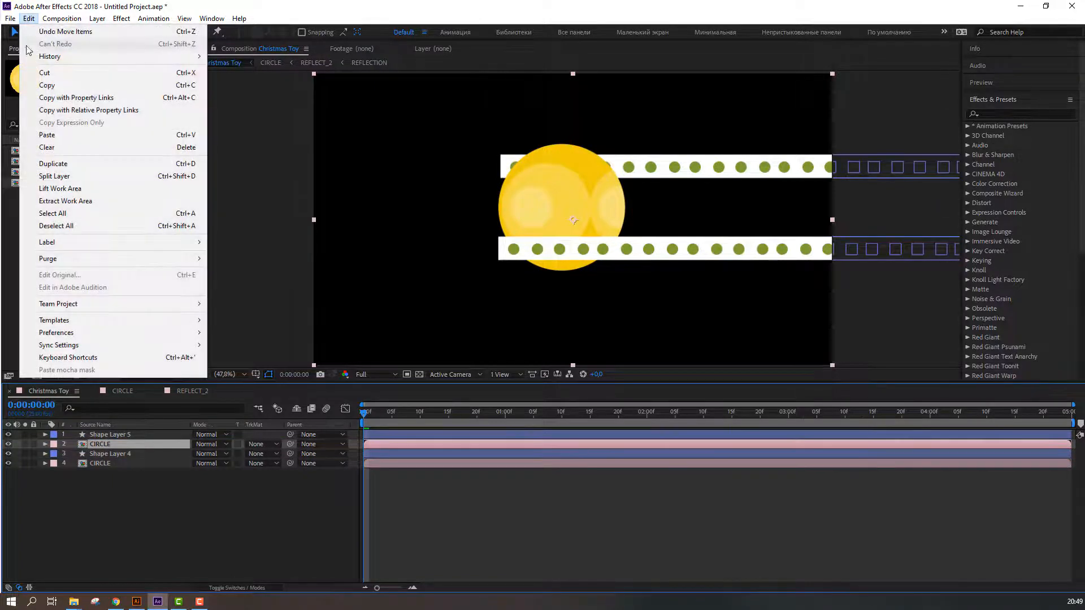
pyautogui.click(51, 162)
pyautogui.moveTo(107, 444); pyautogui.dragTo(110, 430)
# Apply an alpha matte to both Shape Layer 5 and Shape Layer 4, using the CIRCLE copies above them
pyautogui.click(107, 445)
pyautogui.keyDown('ctrl'); pyautogui.click(107, 464); pyautogui.keyUp('ctrl')
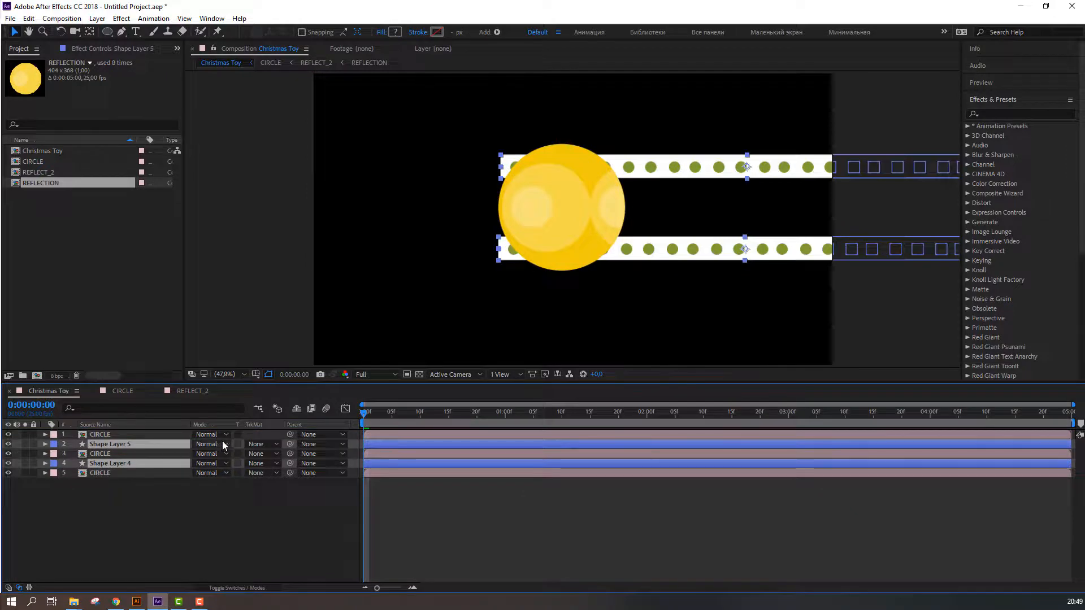
pyautogui.click(257, 444)
pyautogui.click(268, 468)
pyautogui.click(197, 549)
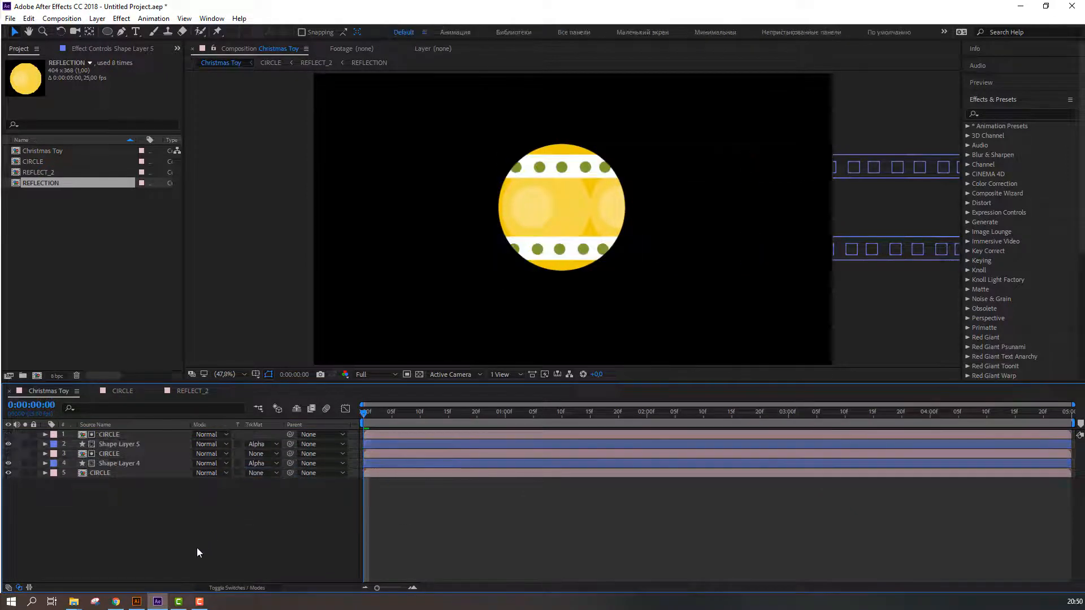
# Parent Shape Layer 4 to Shape Layer 5 and shift Shape Layer 4 slightly left so the two strips' dots are offset
pyautogui.click(122, 461)
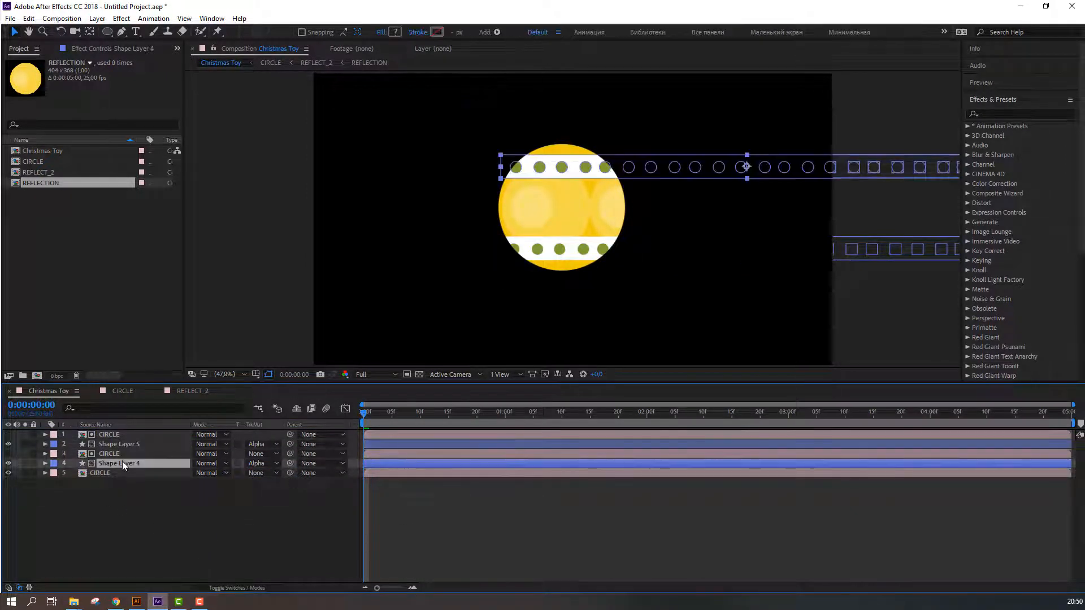
pyautogui.moveTo(258, 465); pyautogui.dragTo(141, 446)
pyautogui.click(129, 445)
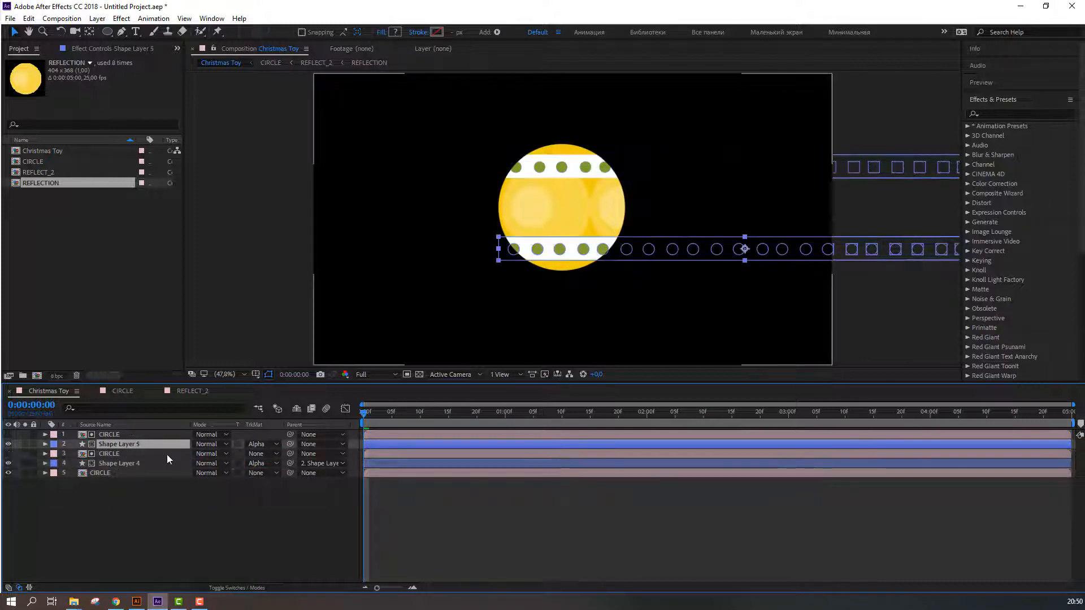
pyautogui.press('p')
pyautogui.moveTo(164, 456); pyautogui.dragTo(156, 482)
pyautogui.click(123, 473)
pyautogui.press('p')
pyautogui.click(178, 518)
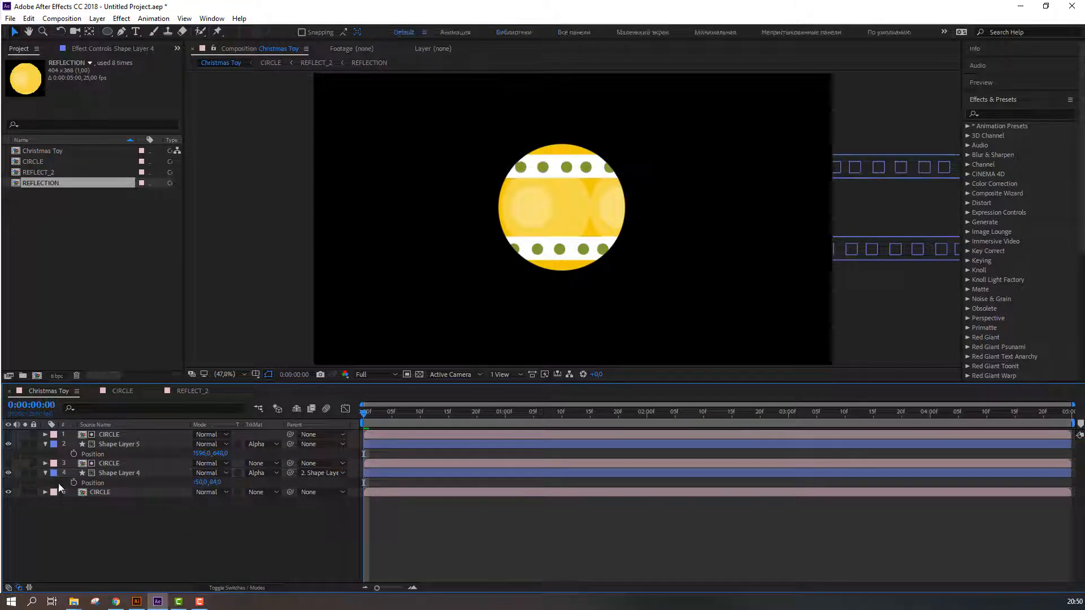
pyautogui.click(45, 473)
# Keyframe Shape Layer 5's Position at the start, set its X position to 1199 at 0:00:04:24, and preview the motion
pyautogui.click(73, 454)
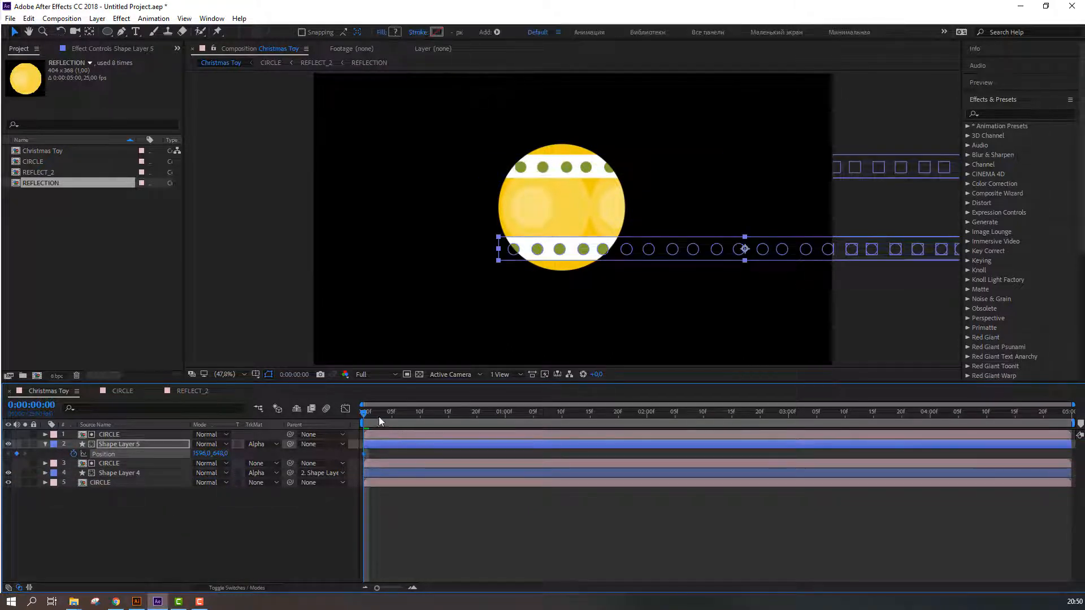
pyautogui.moveTo(378, 416); pyautogui.dragTo(1066, 419)
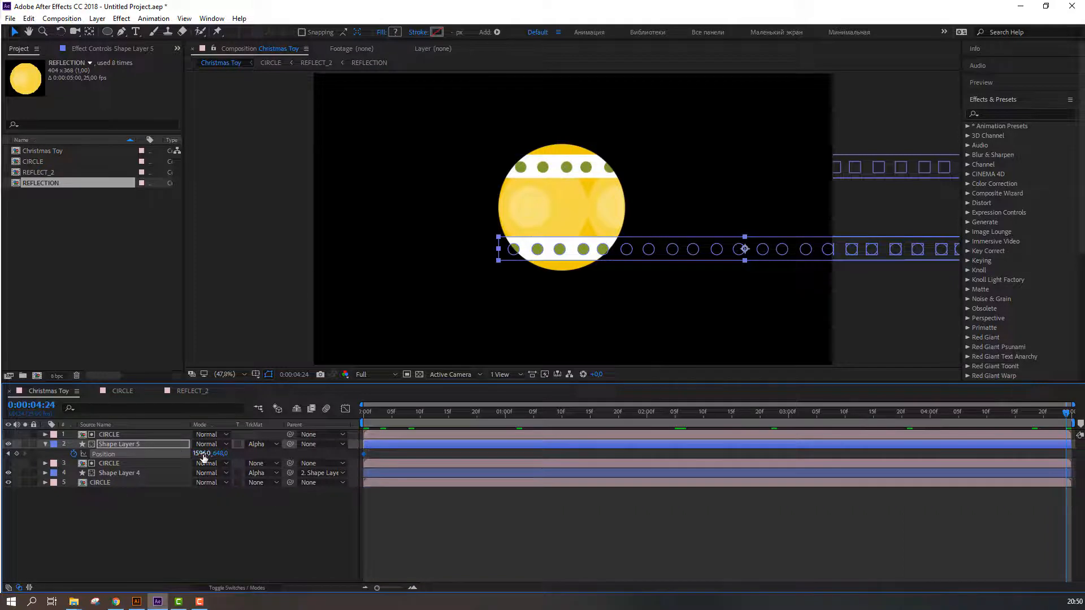
pyautogui.moveTo(204, 457); pyautogui.dragTo(130, 456)
pyautogui.click(473, 501)
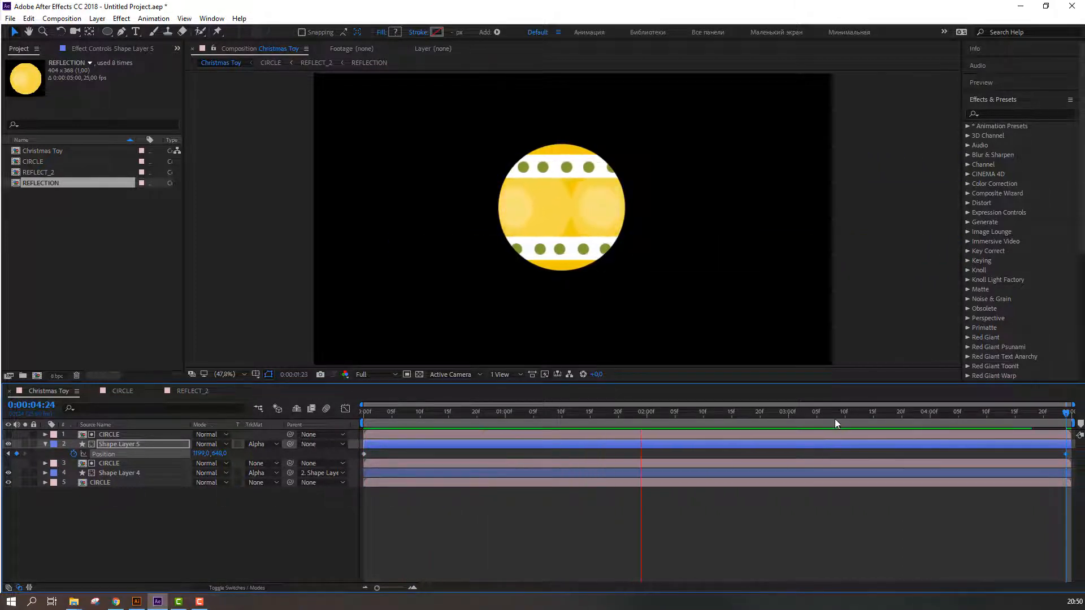
# Fine-tune the X position of Shape Layer 5's end keyframe to 1200, previewing the strips' speed between adjustments
pyautogui.moveTo(814, 413); pyautogui.dragTo(1079, 415)
pyautogui.moveTo(203, 455); pyautogui.dragTo(281, 451)
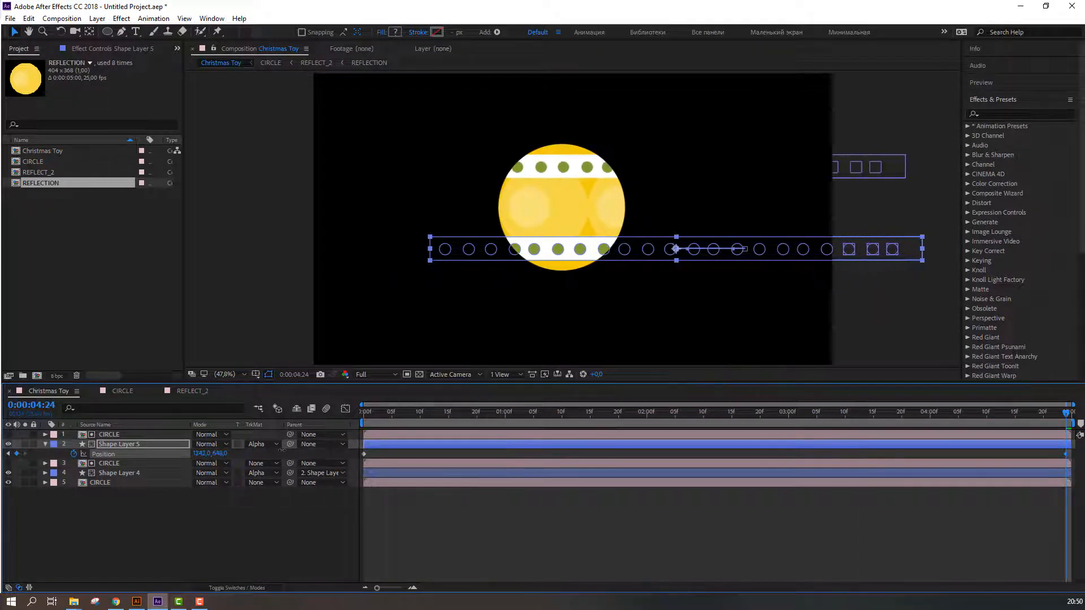
pyautogui.press('space')
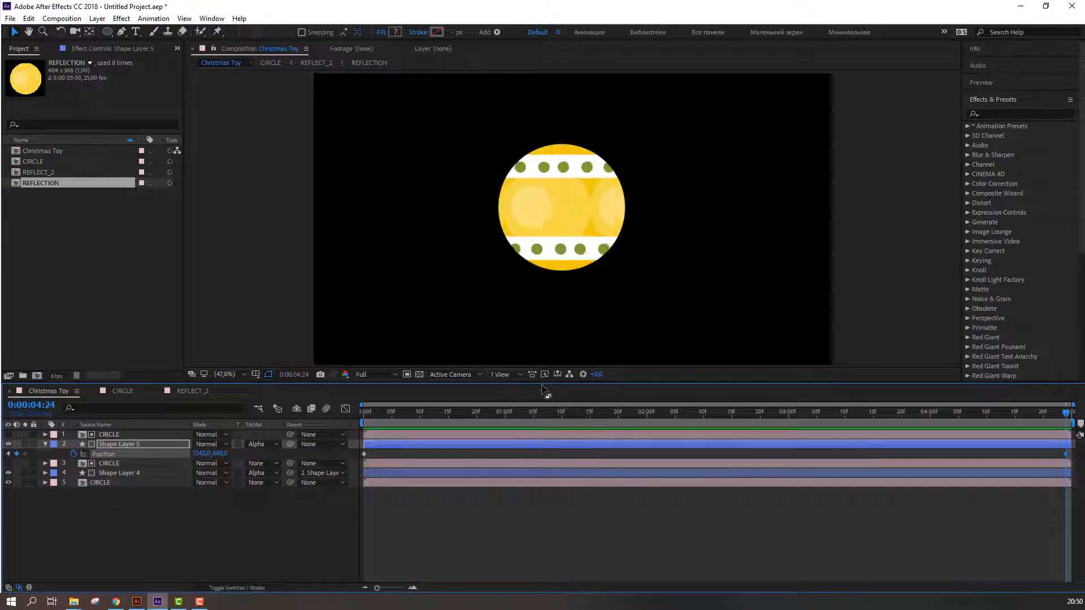
pyautogui.press('space')
pyautogui.moveTo(202, 454); pyautogui.dragTo(160, 452)
pyautogui.press('space')
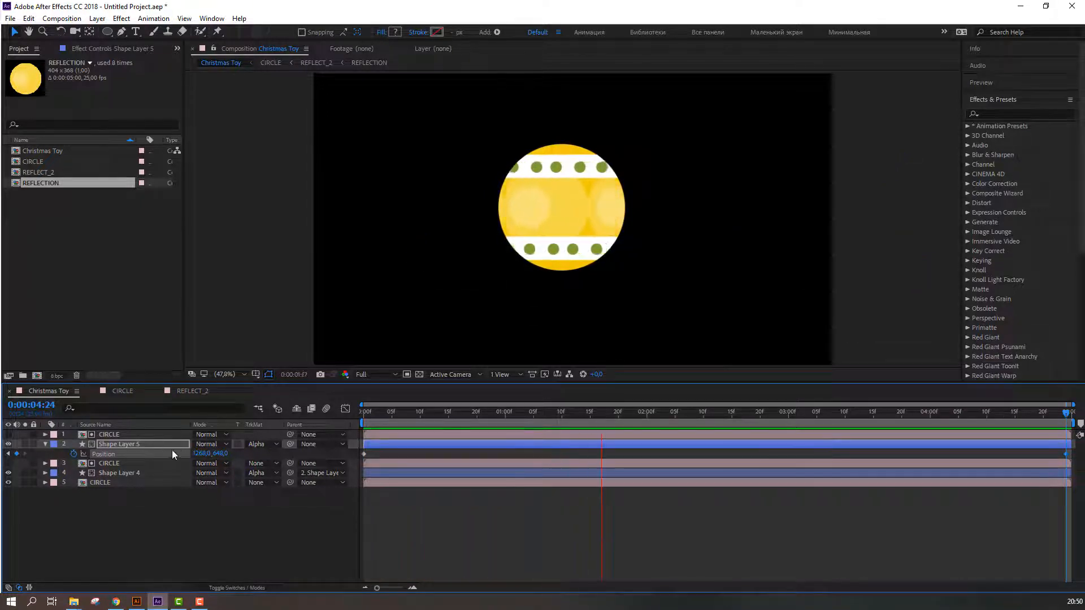
pyautogui.press('space')
pyautogui.moveTo(194, 454); pyautogui.dragTo(163, 453)
pyautogui.press('space')
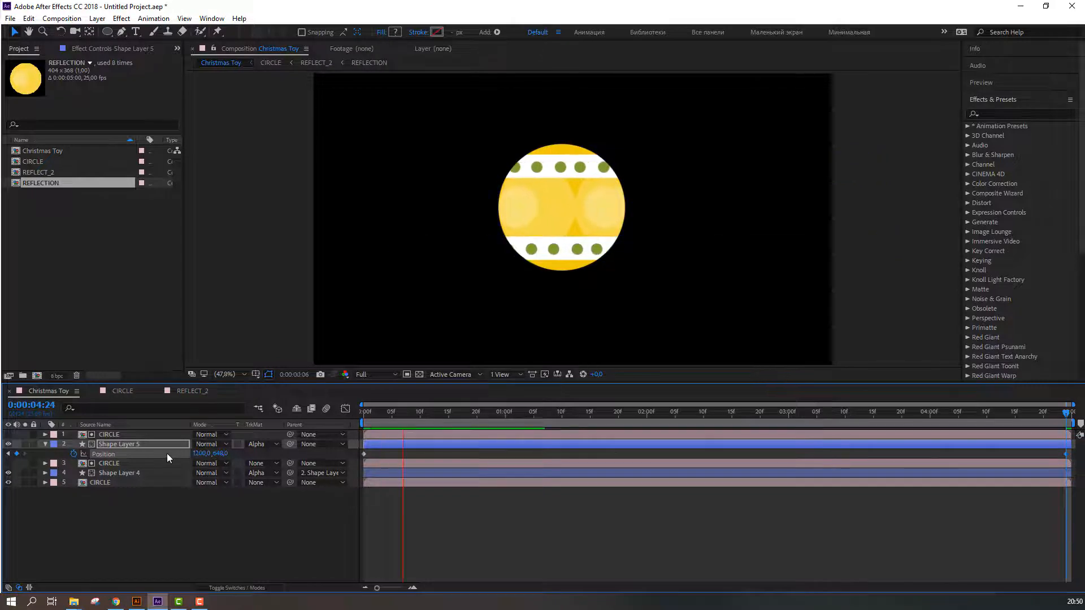
pyautogui.press('space')
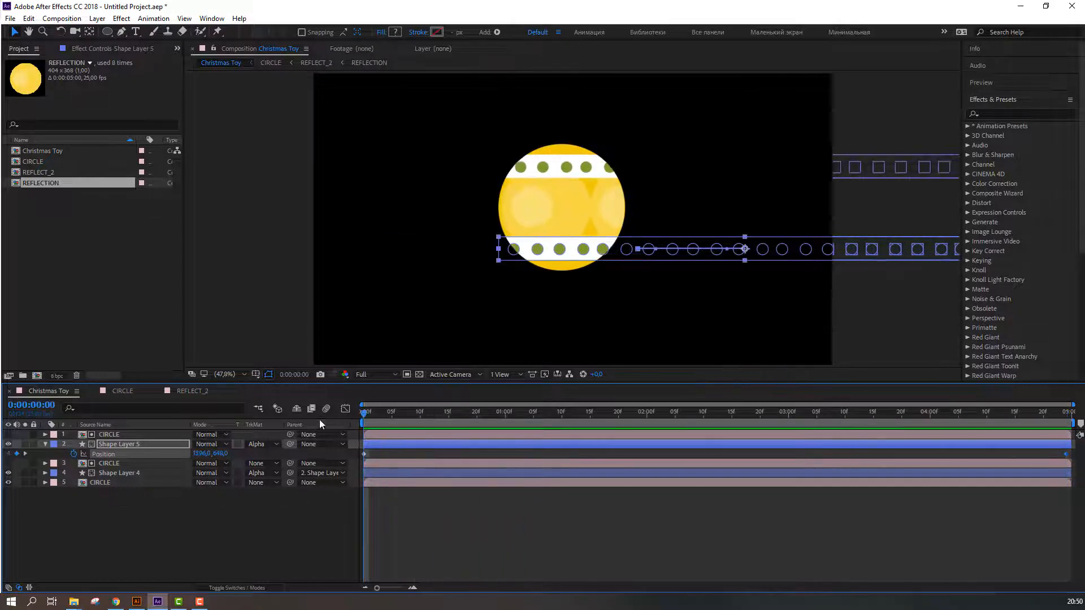
# Try lowering the opacity of Shape Layer 5 and Shape Layer 4 to 42% and preview the blended strips
pyautogui.click(45, 444)
pyautogui.click(121, 463)
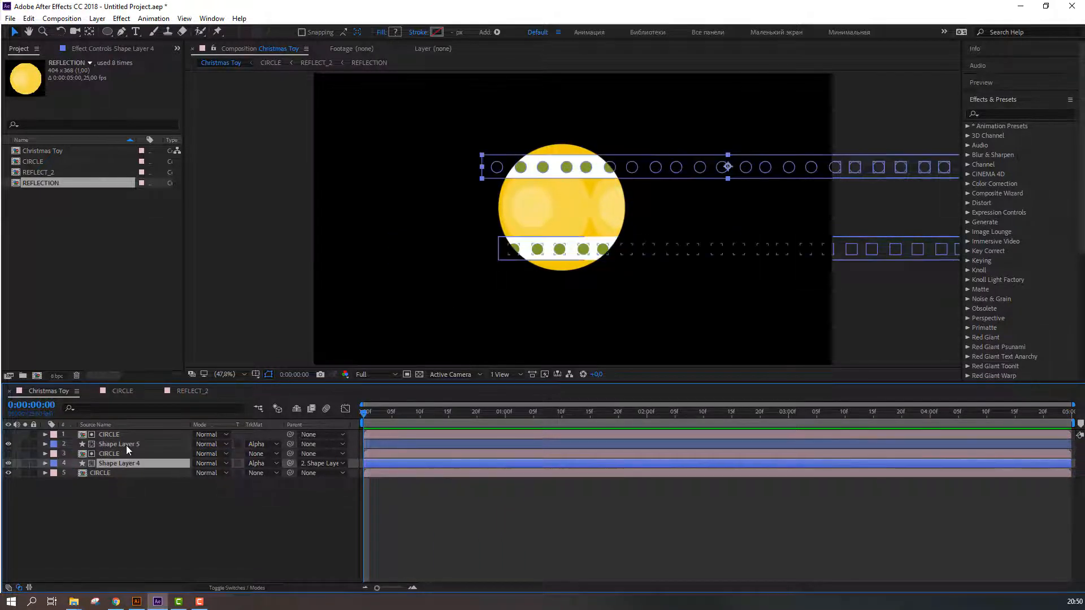
pyautogui.keyDown('ctrl'); pyautogui.click(127, 445); pyautogui.keyUp('ctrl')
pyautogui.press('t')
pyautogui.click(208, 452)
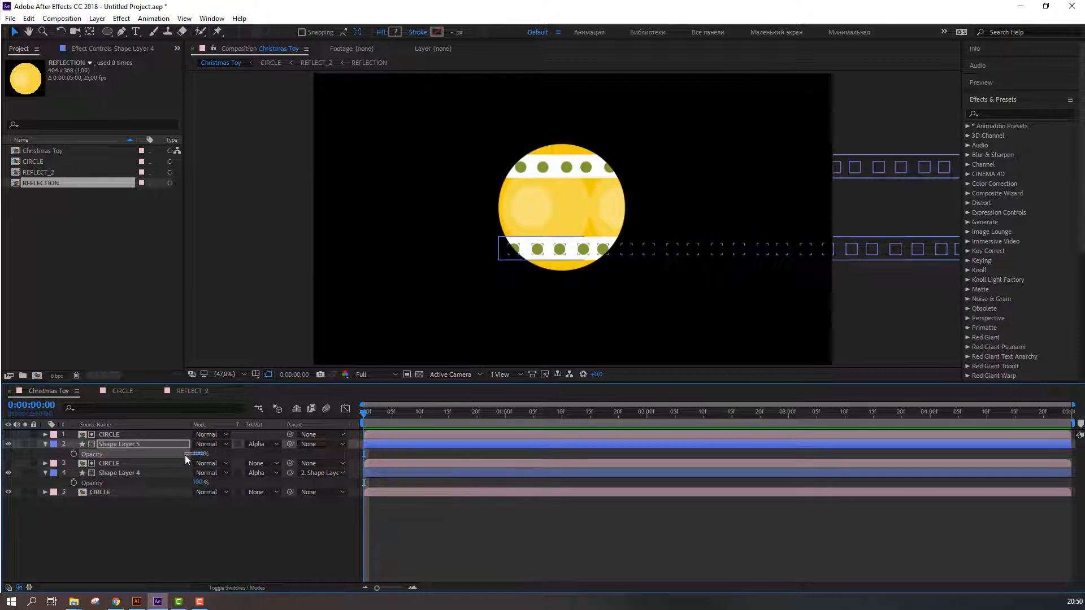
pyautogui.click(113, 473)
pyautogui.keyDown('ctrl'); pyautogui.click(119, 445); pyautogui.keyUp('ctrl')
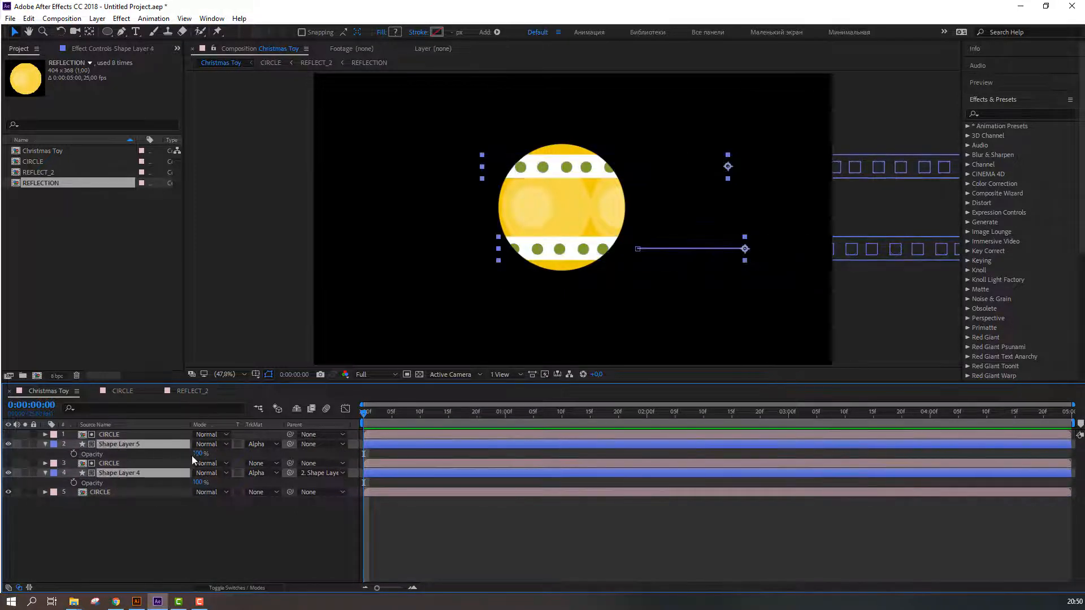
pyautogui.moveTo(197, 454); pyautogui.dragTo(147, 449)
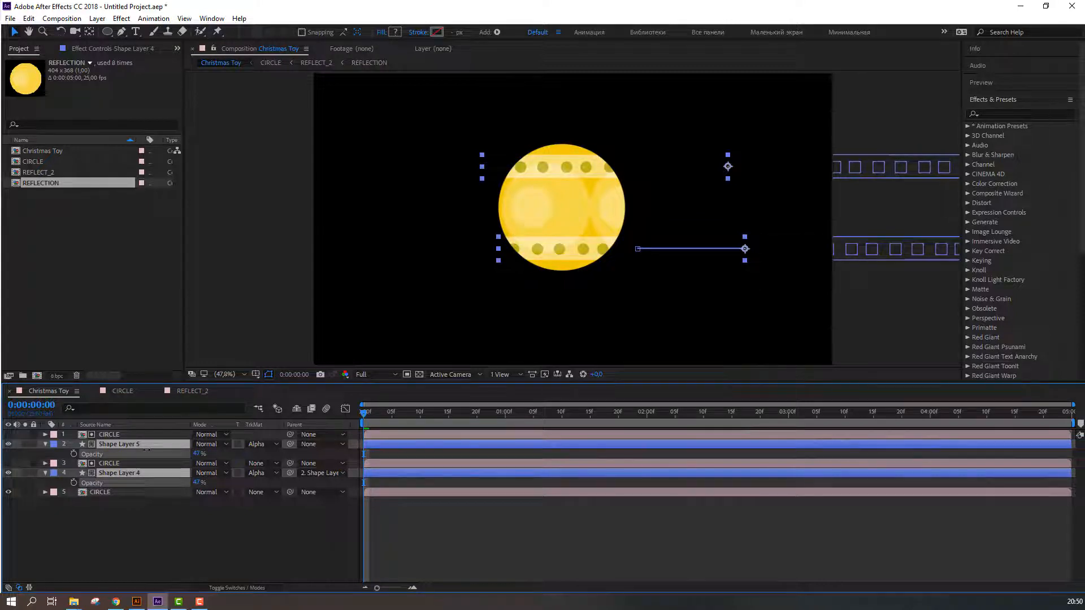
pyautogui.click(174, 515)
pyautogui.scroll(1, 494, 264)
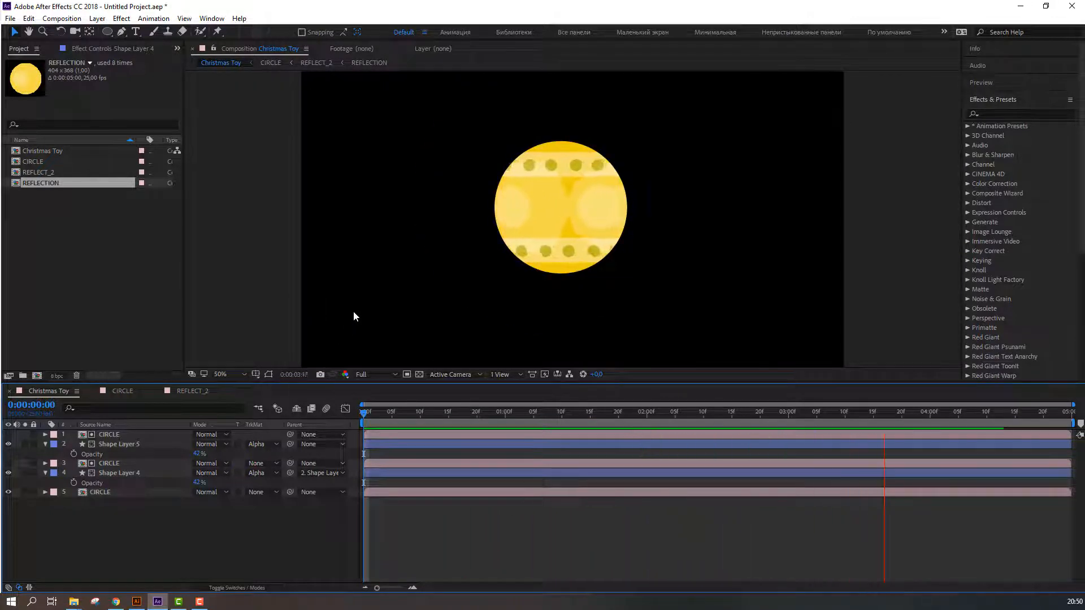
pyautogui.moveTo(384, 411); pyautogui.dragTo(264, 426)
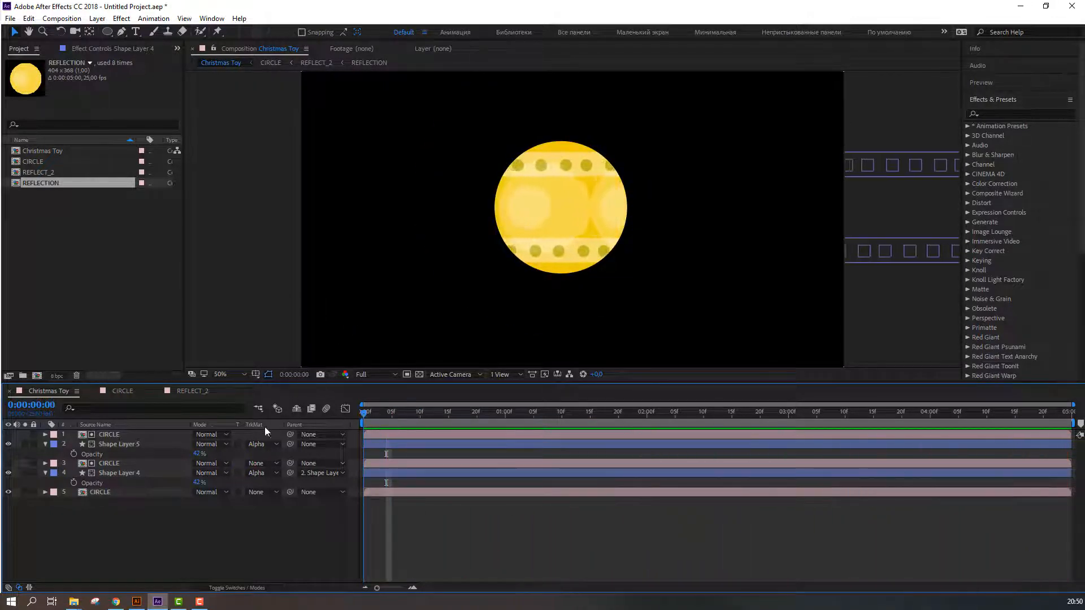
# Restore the opacity of Shape Layer 5 and Shape Layer 4 to 100%
pyautogui.click(45, 473)
pyautogui.click(46, 444)
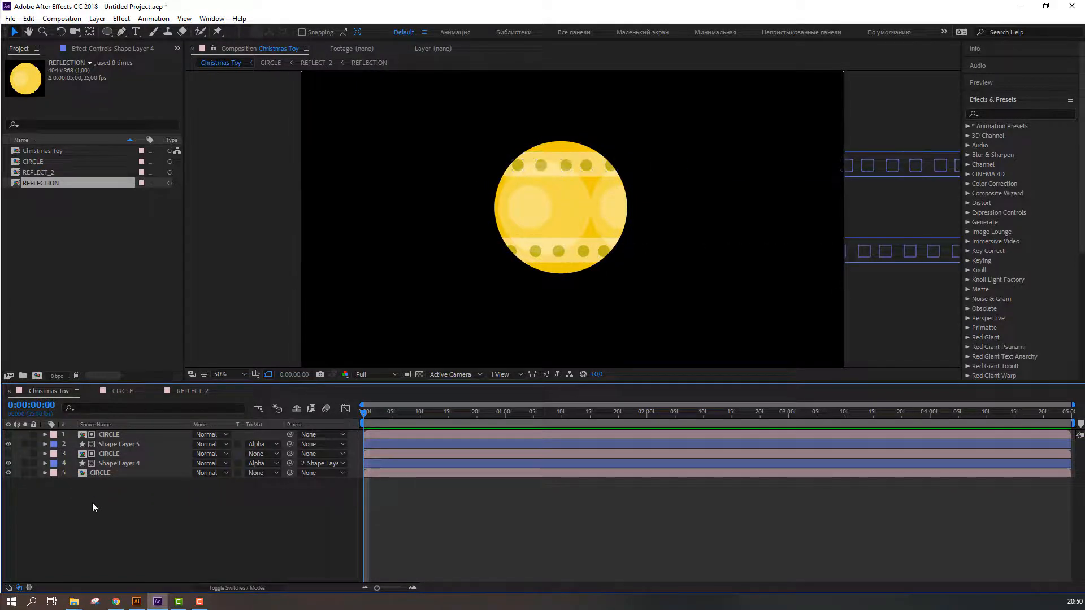
pyautogui.click(111, 463)
pyautogui.keyDown('ctrl'); pyautogui.click(123, 452); pyautogui.keyUp('ctrl')
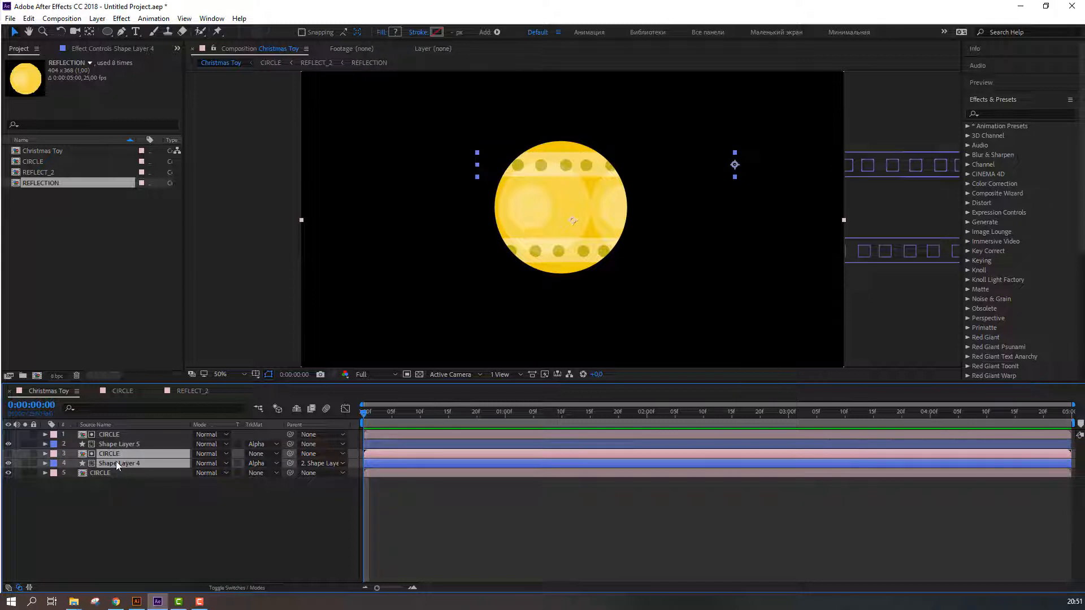
pyautogui.click(120, 476)
pyautogui.click(119, 463)
pyautogui.keyDown('ctrl'); pyautogui.click(127, 444); pyautogui.keyUp('ctrl')
pyautogui.press('t')
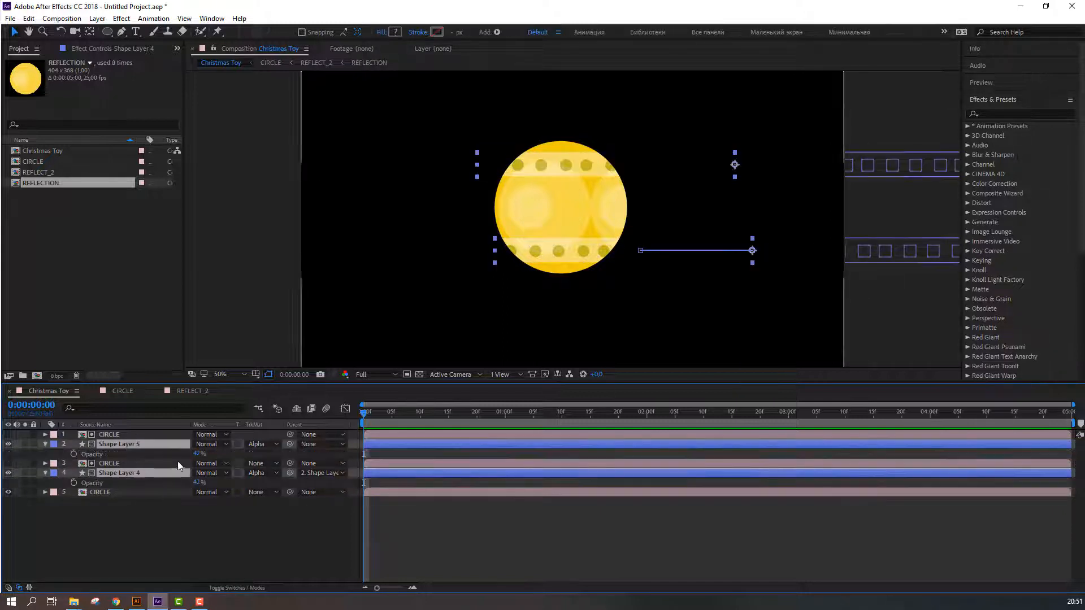
pyautogui.moveTo(198, 454); pyautogui.dragTo(232, 454)
pyautogui.click(147, 520)
# Recolor the Rectangle 1 fill of Shape Layer 4 with the pale yellow sampled from the ball's inner reflection circle
pyautogui.click(126, 472)
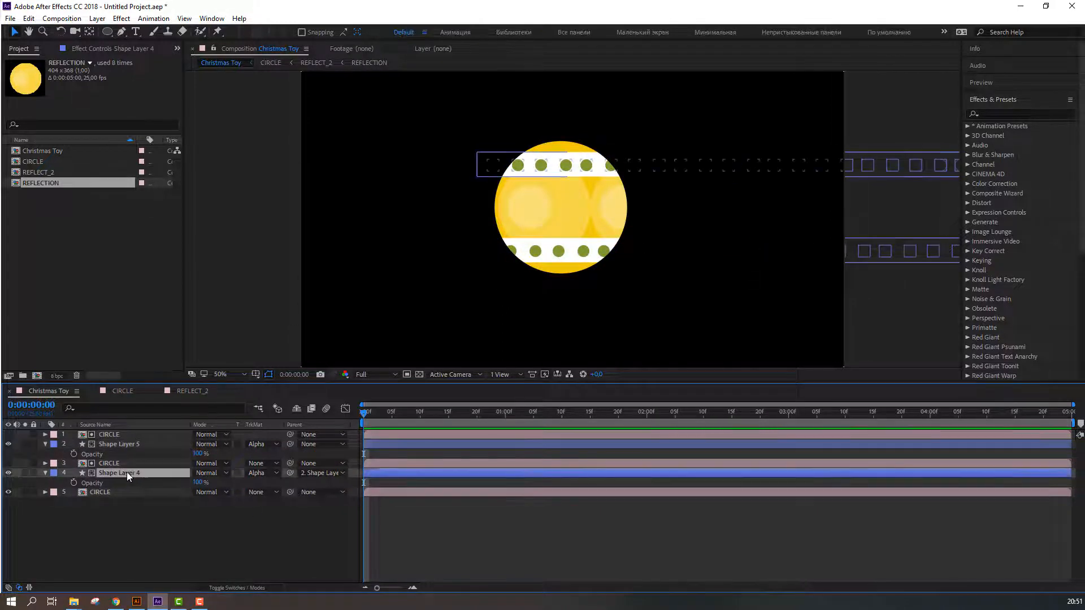
pyautogui.scroll(2, 576, 212)
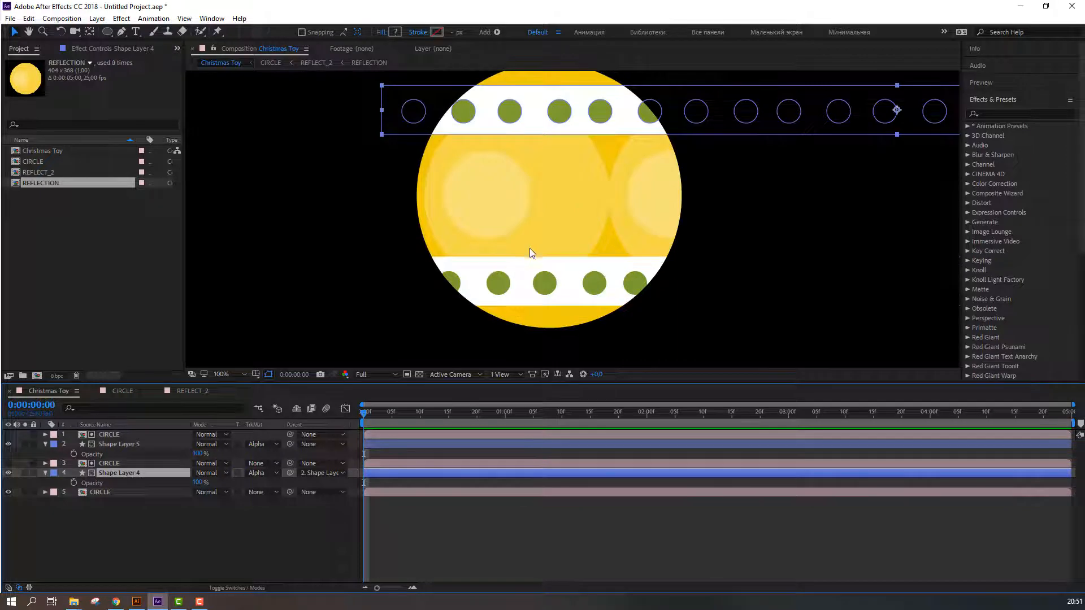
pyautogui.click(45, 472)
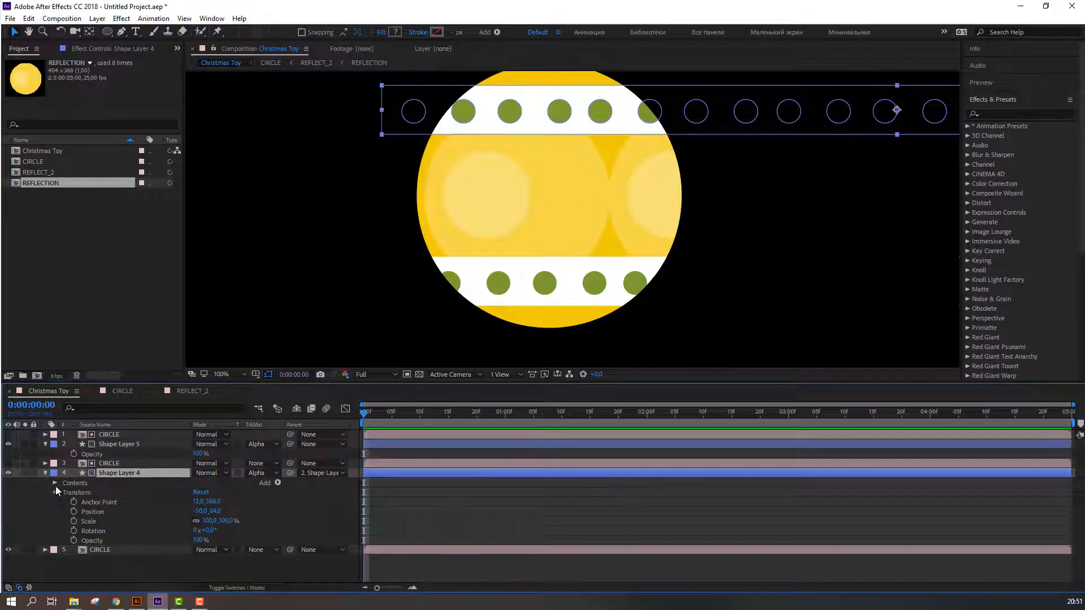
pyautogui.click(55, 483)
pyautogui.scroll(-4, 52, 484)
pyautogui.click(87, 557)
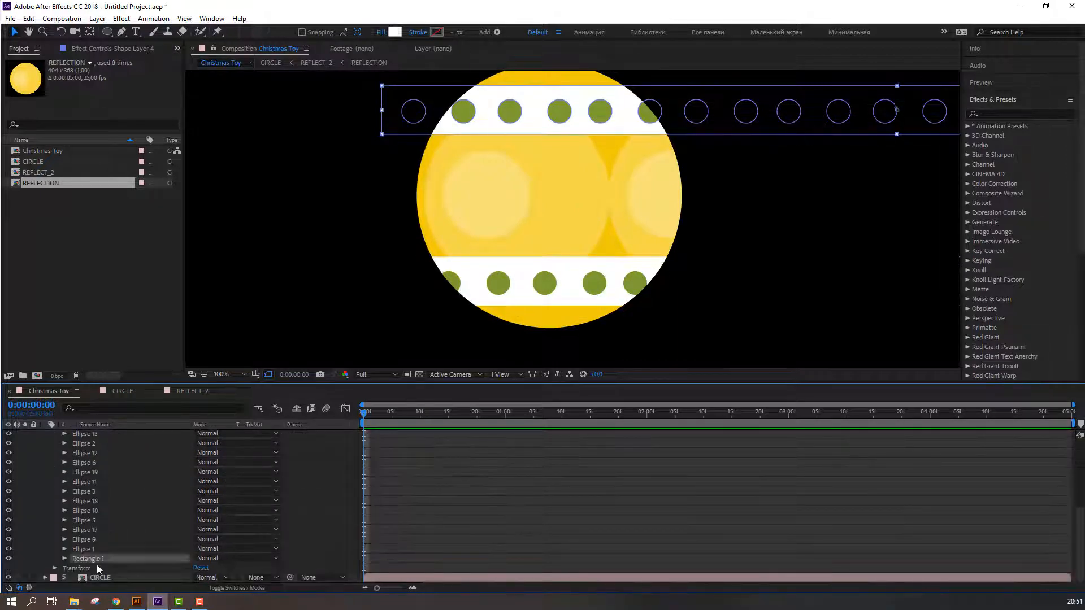
pyautogui.click(394, 33)
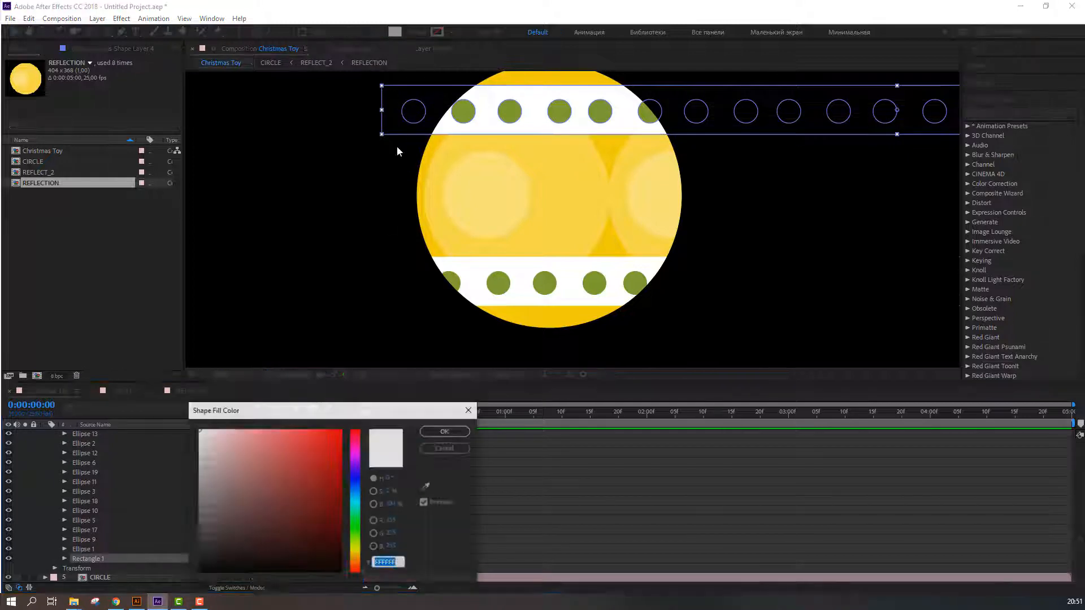
pyautogui.click(427, 487)
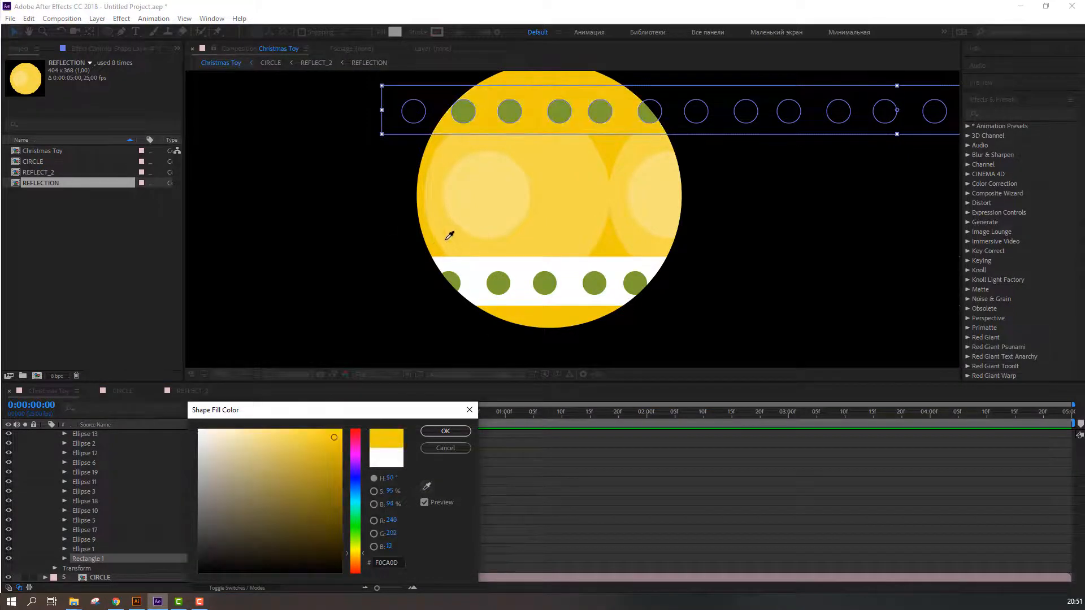
pyautogui.click(491, 189)
pyautogui.click(446, 431)
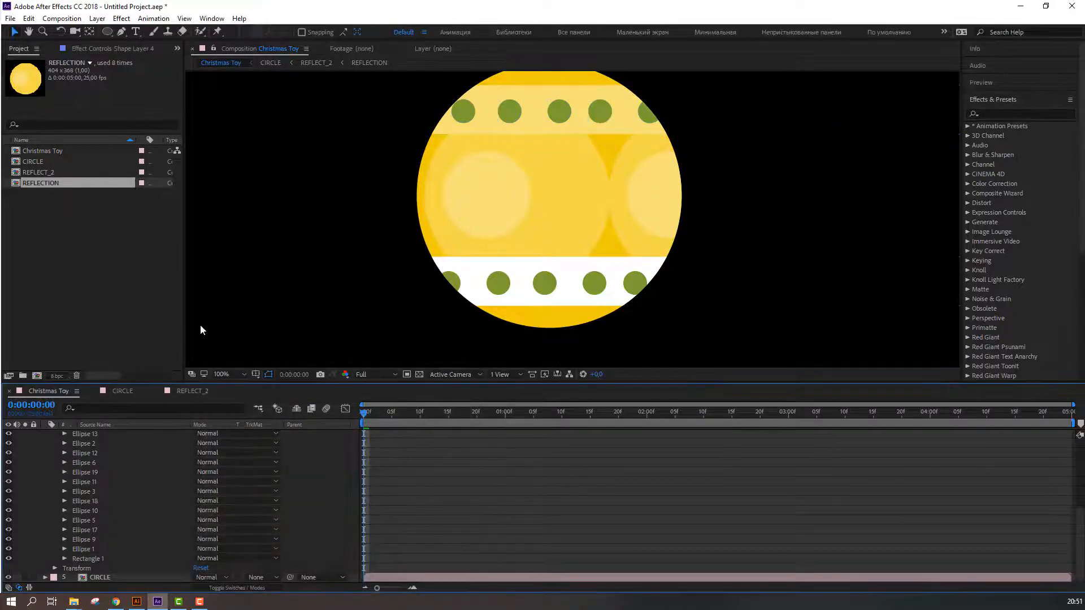
pyautogui.press(',')
pyautogui.scroll(5, 113, 526)
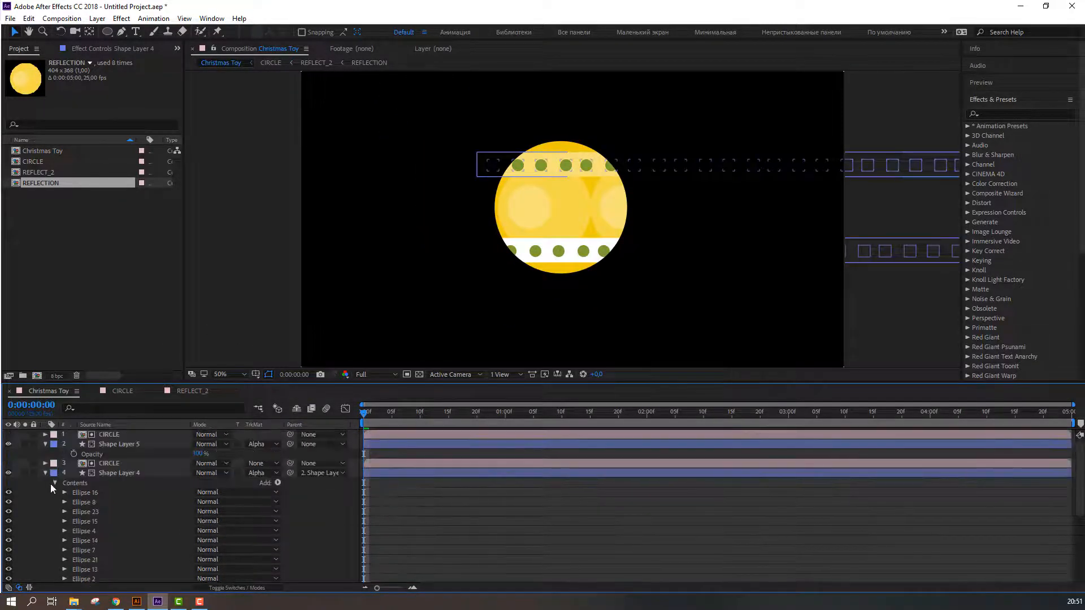
pyautogui.click(46, 473)
# Recolor the Rectangle 1 fill of Shape Layer 5 by sampling the same pale yellow, F7E177, from the ball
pyautogui.click(46, 445)
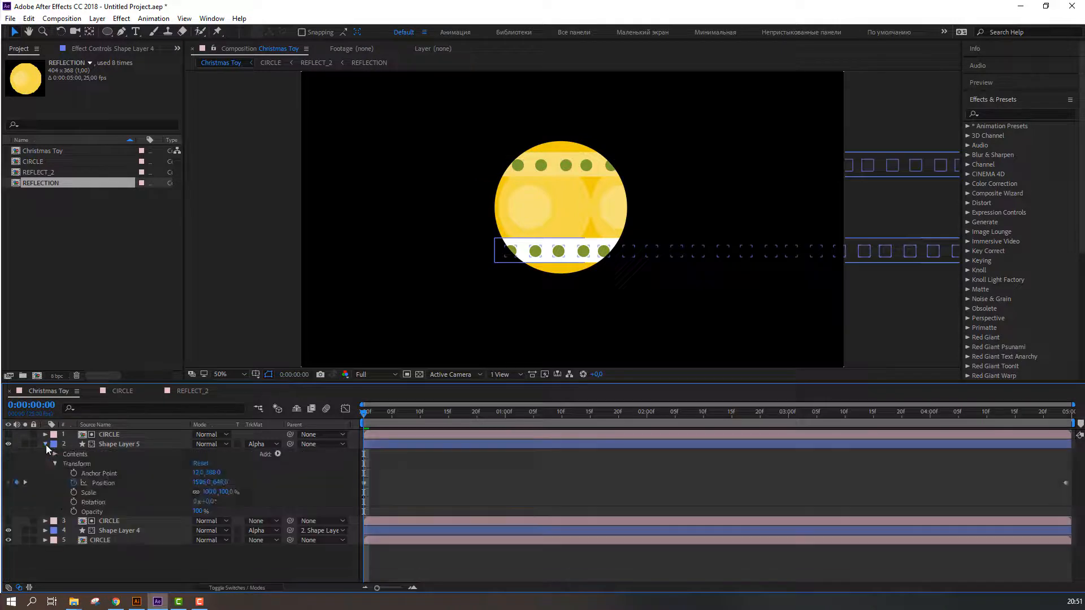
pyautogui.click(54, 463)
pyautogui.click(55, 454)
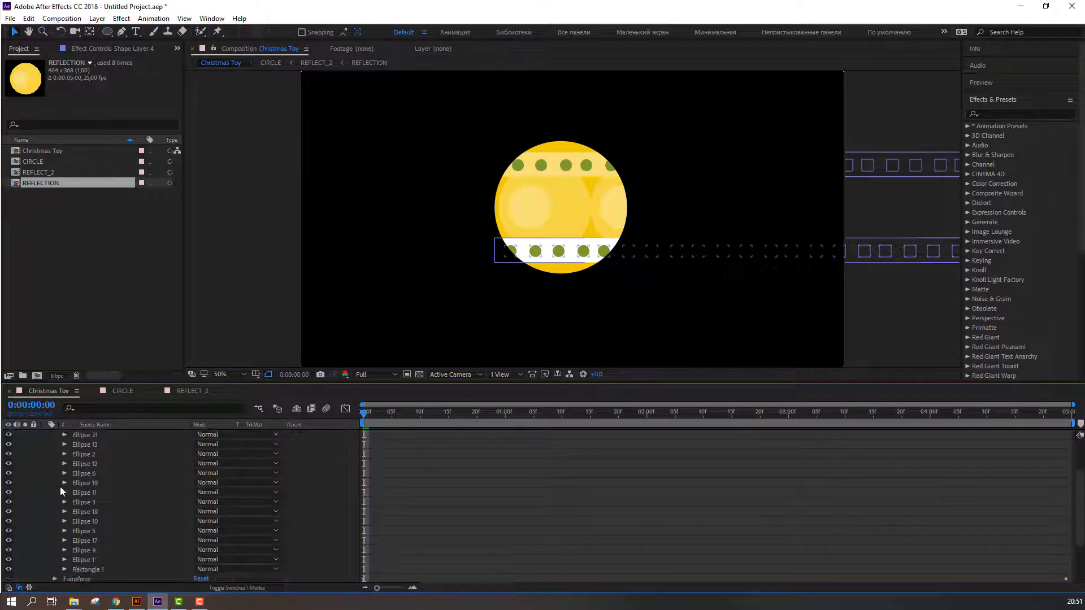
pyautogui.scroll(-3, 66, 535)
pyautogui.click(64, 539)
pyautogui.scroll(-2, 81, 515)
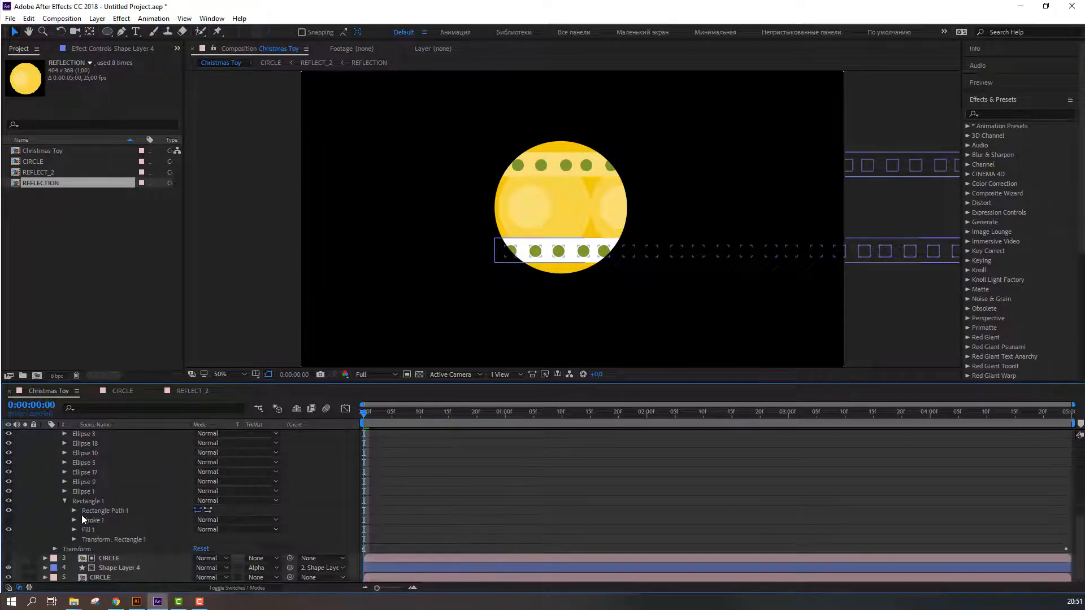
pyautogui.click(97, 510)
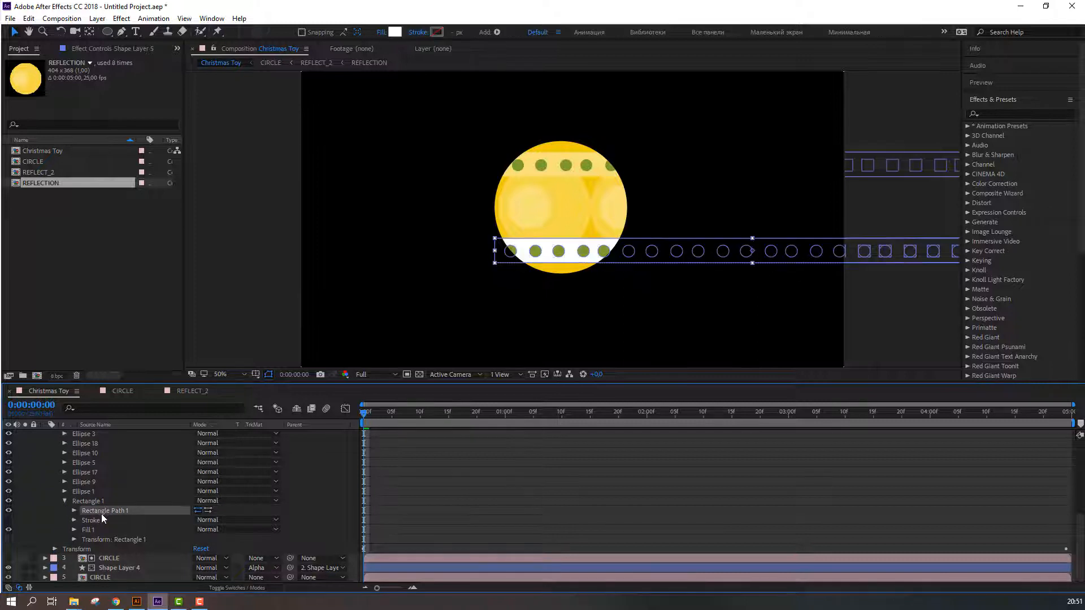
pyautogui.click(395, 32)
pyautogui.click(427, 486)
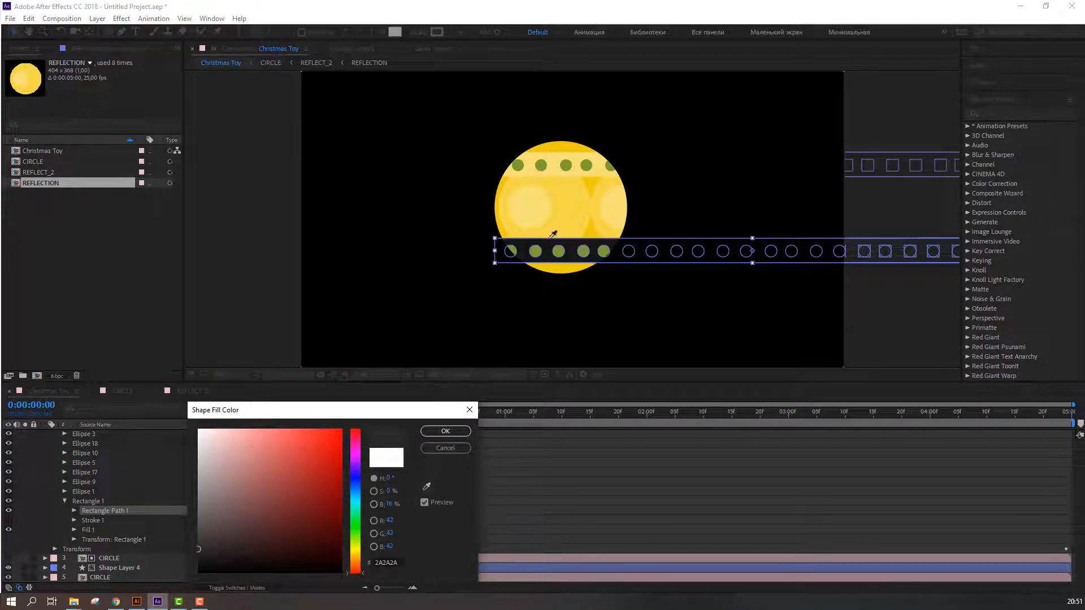
pyautogui.click(553, 237)
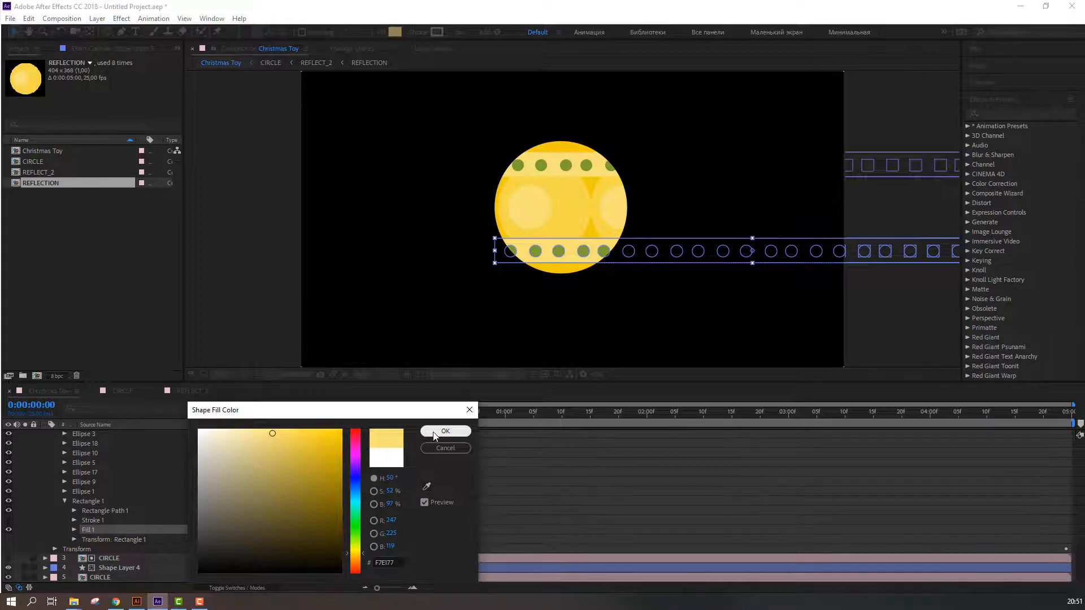
pyautogui.click(455, 435)
pyautogui.scroll(10, 178, 524)
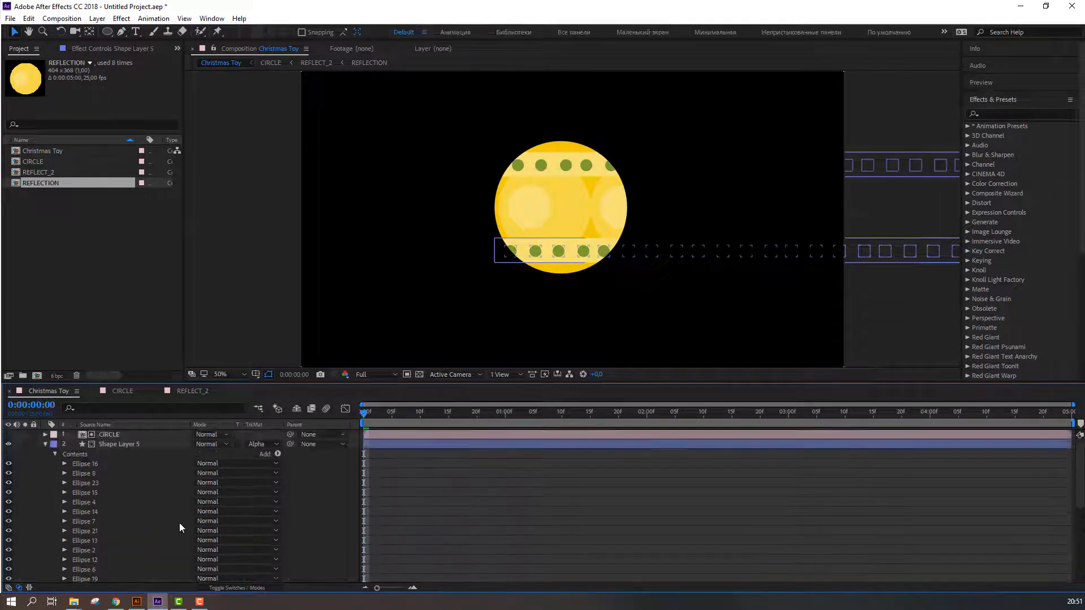
pyautogui.click(44, 444)
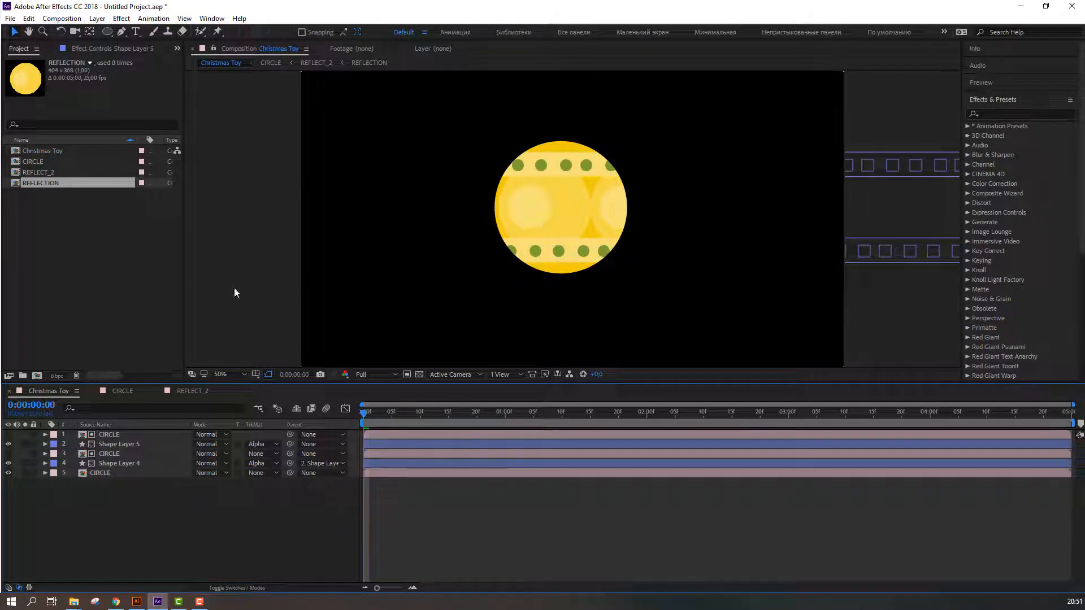
# Preview the ball, then increase REFLECT_2's X position at 0:00:04:24 in the CIRCLE composition and return to Christmas Toy
pyautogui.press('space')
pyautogui.press(',')
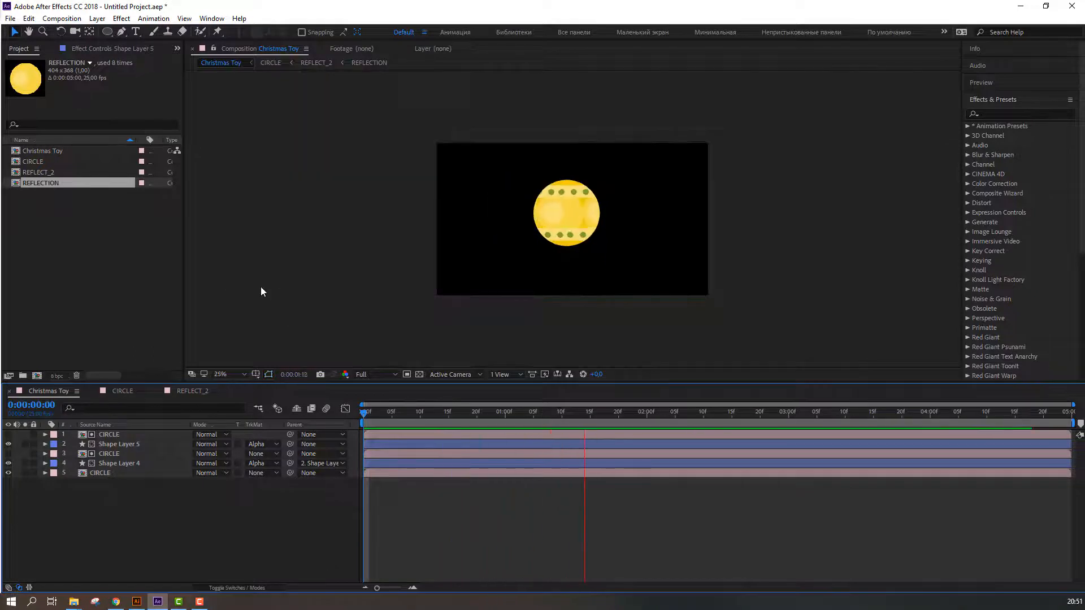
pyautogui.press(',')
pyautogui.press('/')
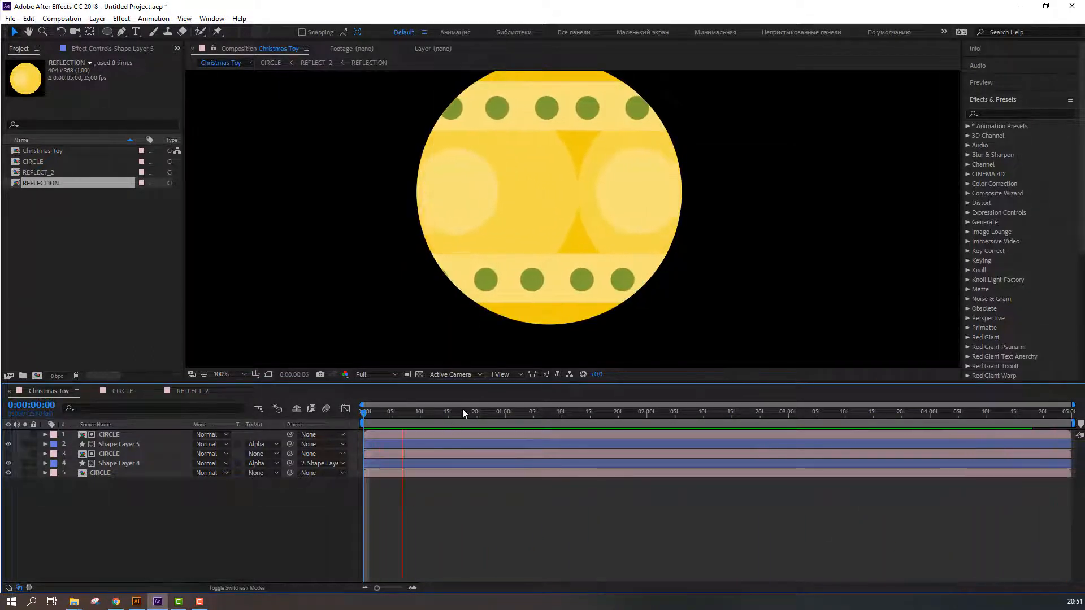
pyautogui.click(192, 391)
pyautogui.click(122, 390)
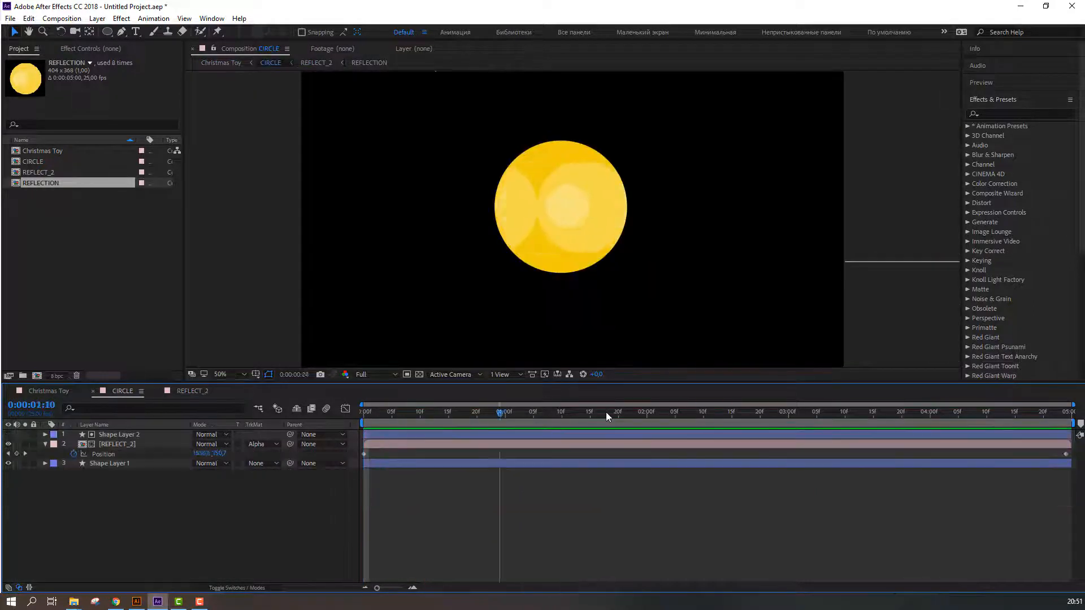
pyautogui.moveTo(606, 417); pyautogui.dragTo(1076, 416)
pyautogui.moveTo(198, 453); pyautogui.dragTo(536, 447)
pyautogui.click(66, 390)
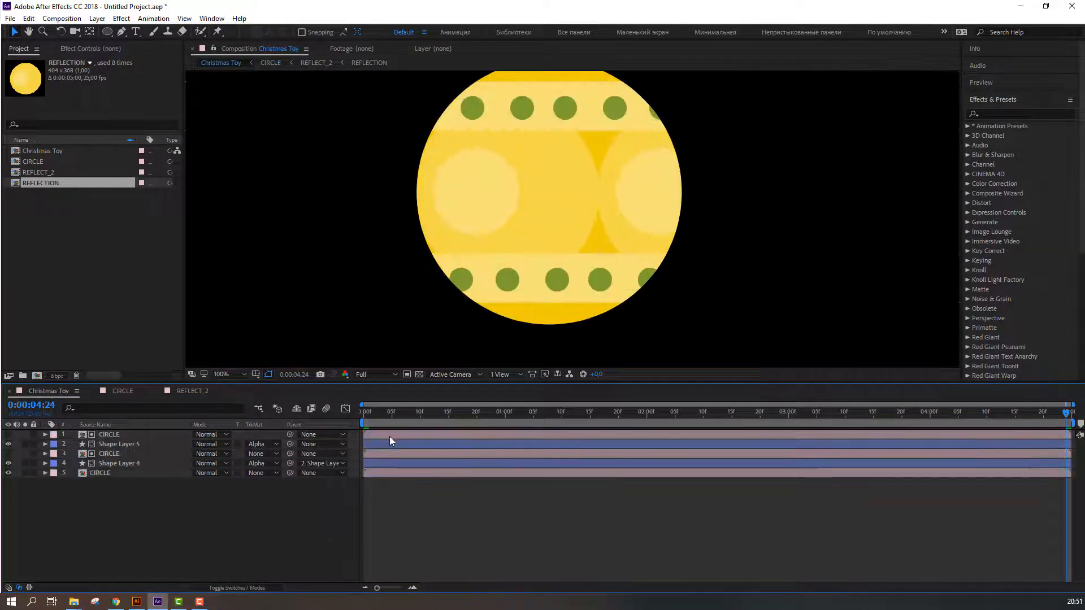
# Preview the Christmas Toy composition at several magnifications to check the reflections' speed against the dotted strips
pyautogui.press('space')
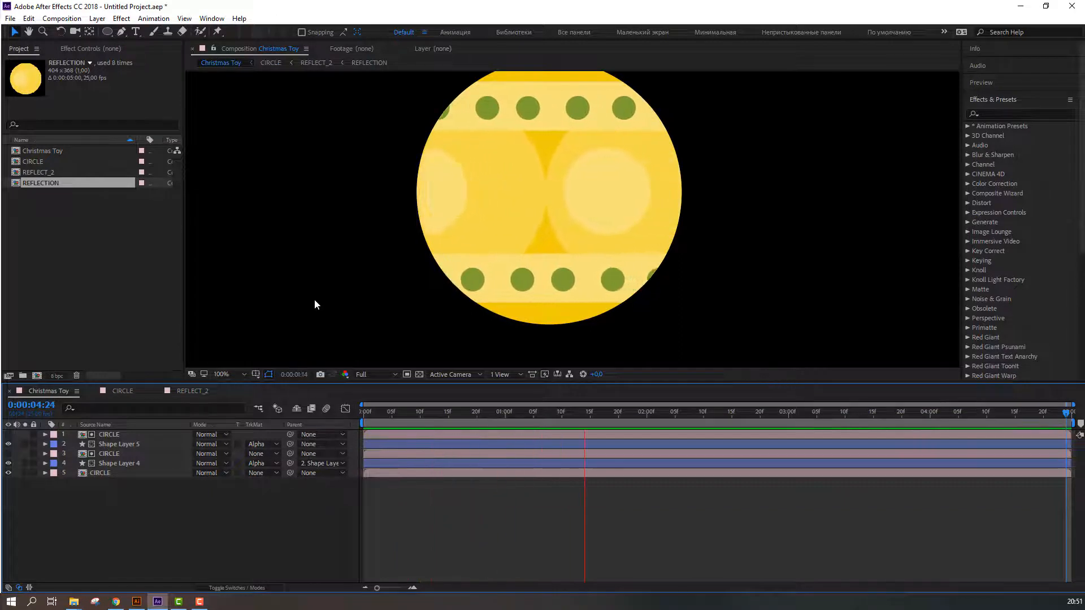
pyautogui.press(',')
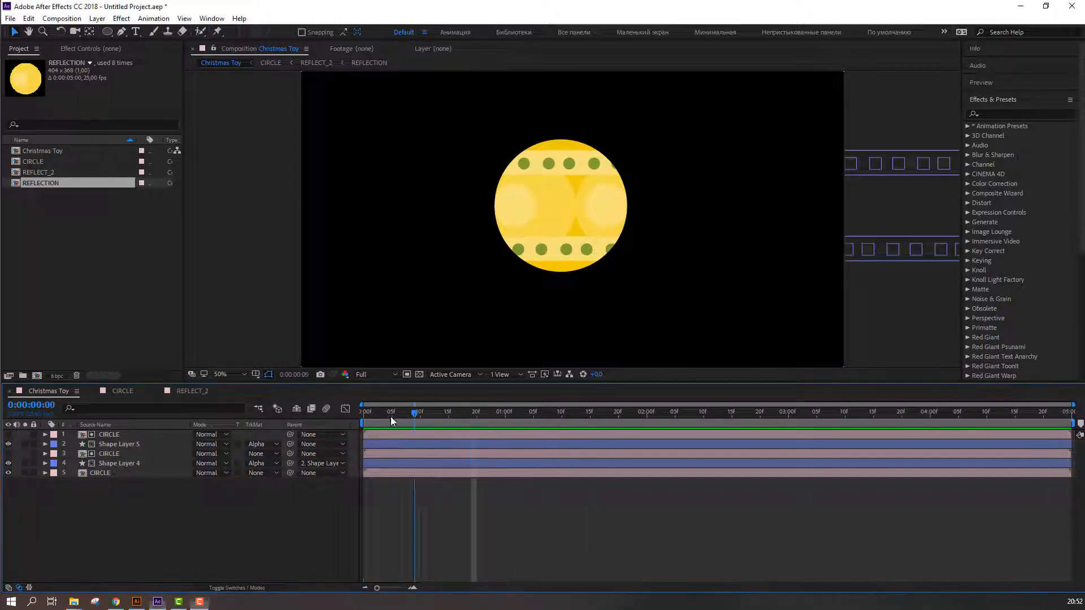
pyautogui.press(',')
pyautogui.press(',')
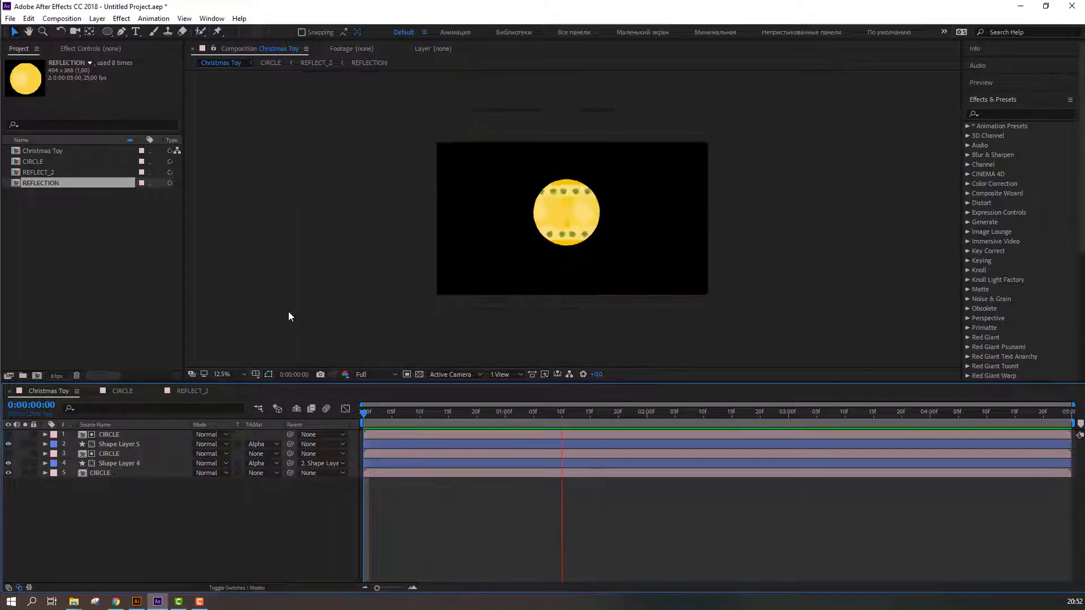
pyautogui.press('.')
pyautogui.press('.')
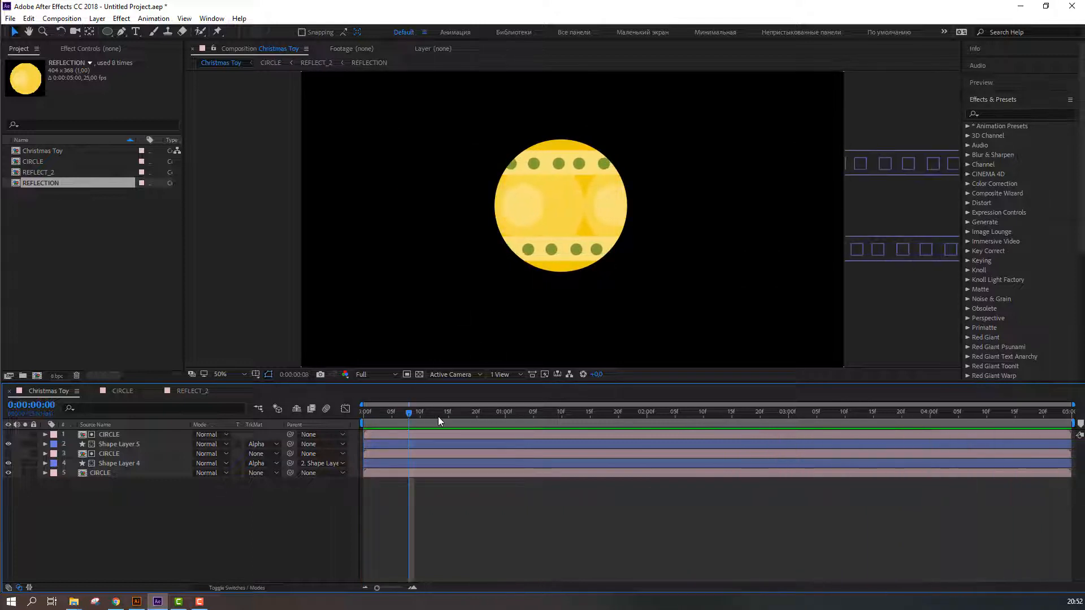
pyautogui.press('space')
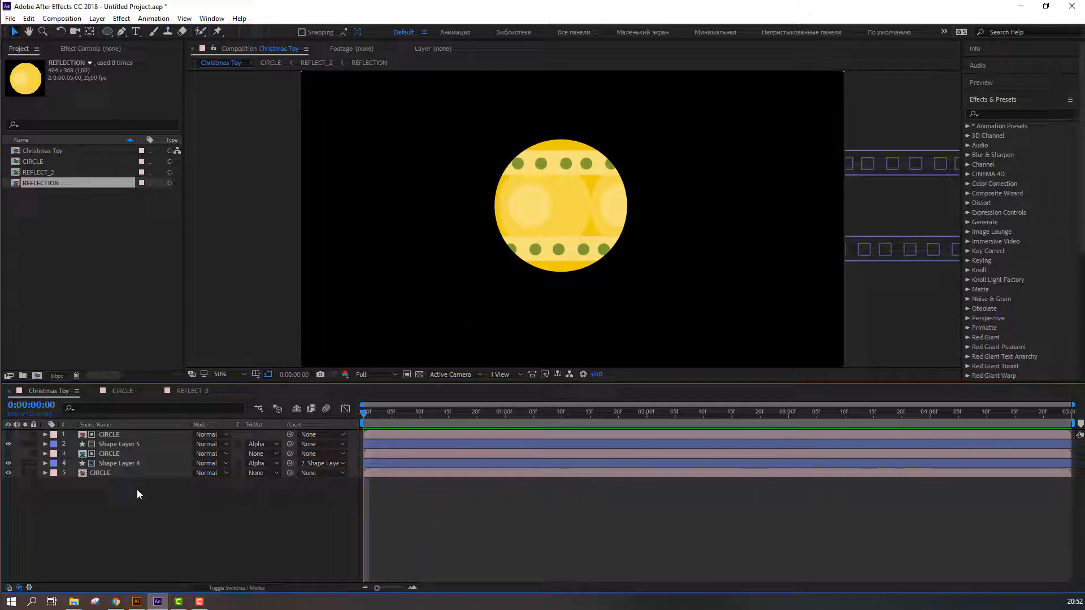
# Pre-compose all five Christmas Toy layers into a new composition named CIRCLE and move the ball lower in the Christmas Toy frame
pyautogui.moveTo(127, 513); pyautogui.dragTo(118, 449)
pyautogui.rightClick(118, 449)
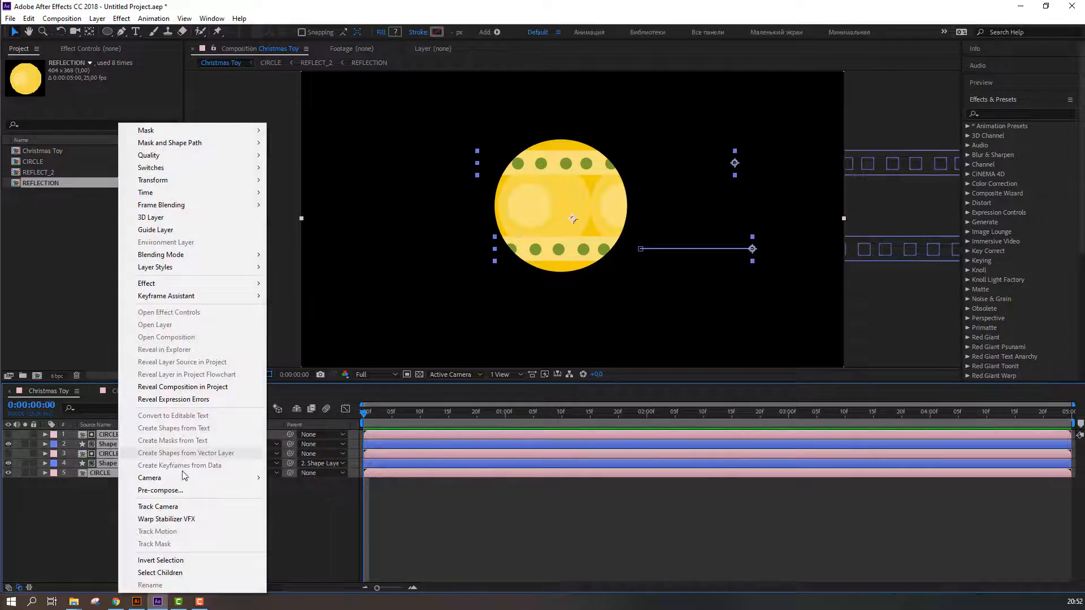
pyautogui.click(170, 491)
pyautogui.write('C')
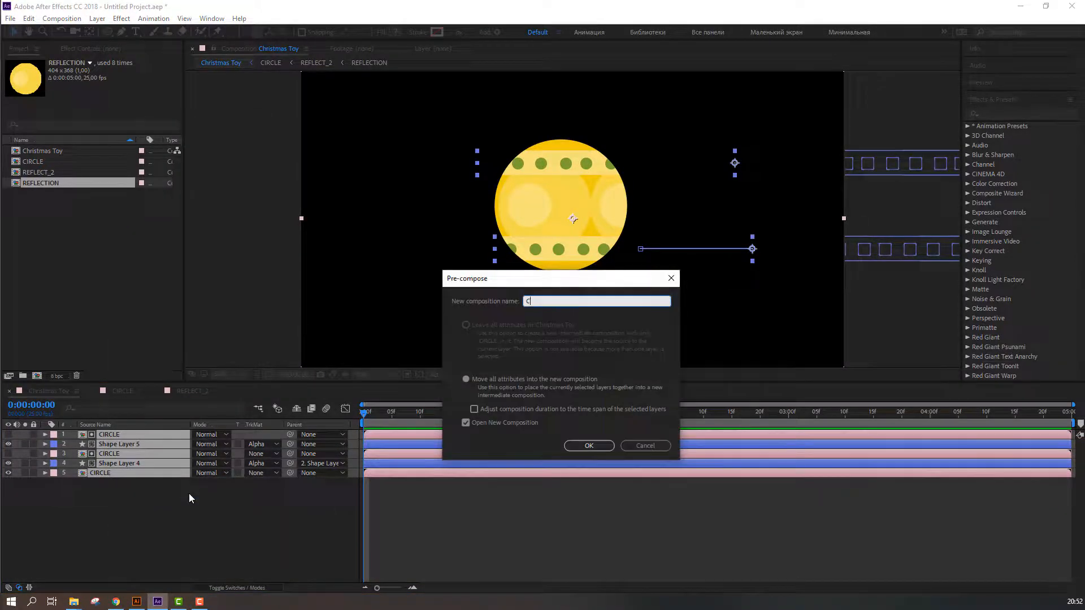
pyautogui.write('IRCLE')
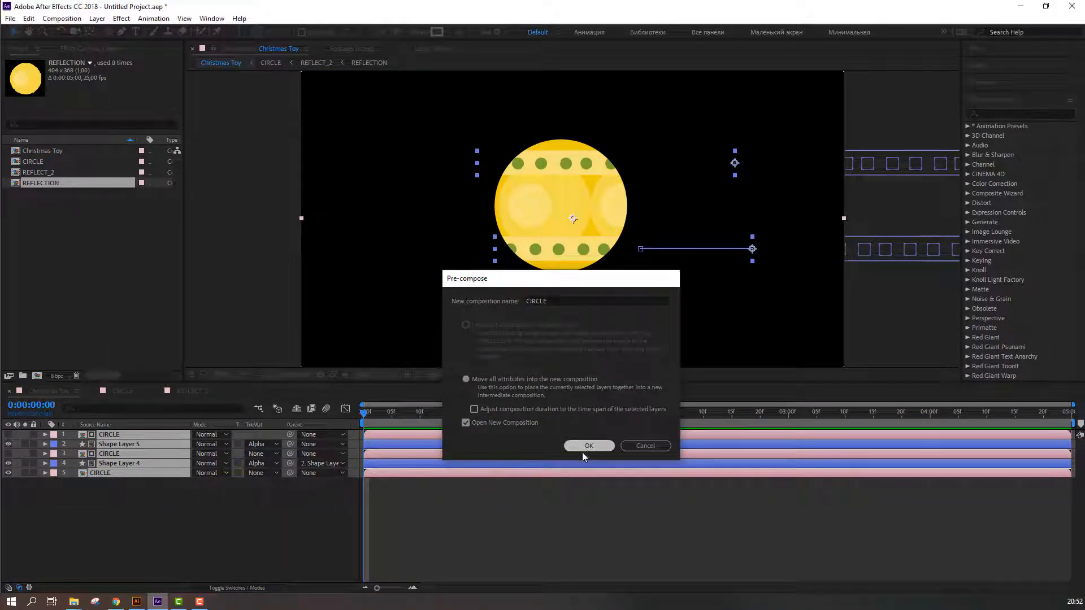
pyautogui.click(583, 446)
pyautogui.click(46, 391)
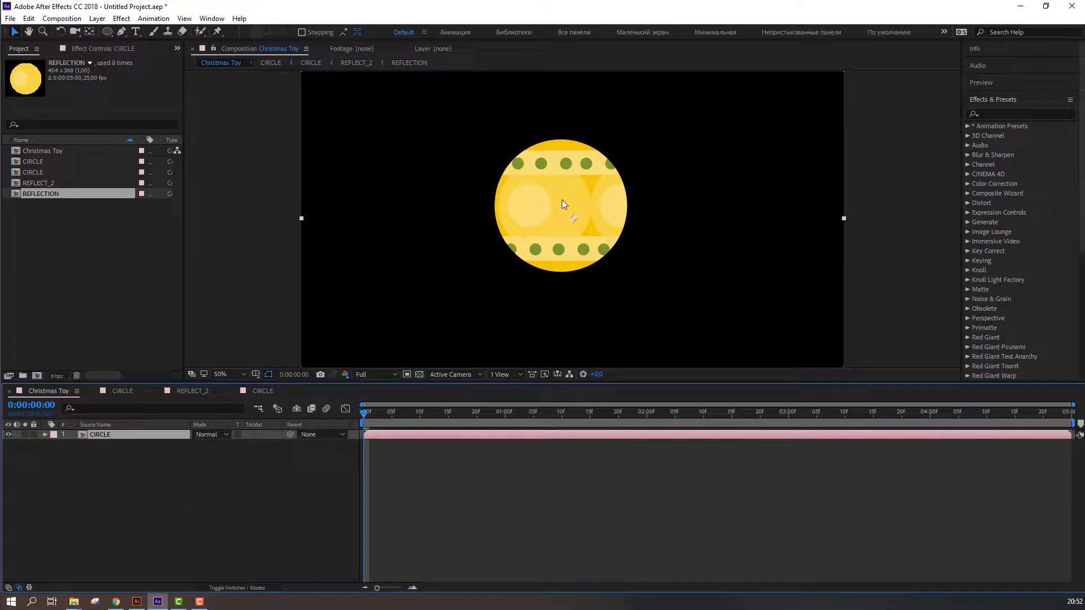
pyautogui.moveTo(563, 199); pyautogui.dragTo(569, 251)
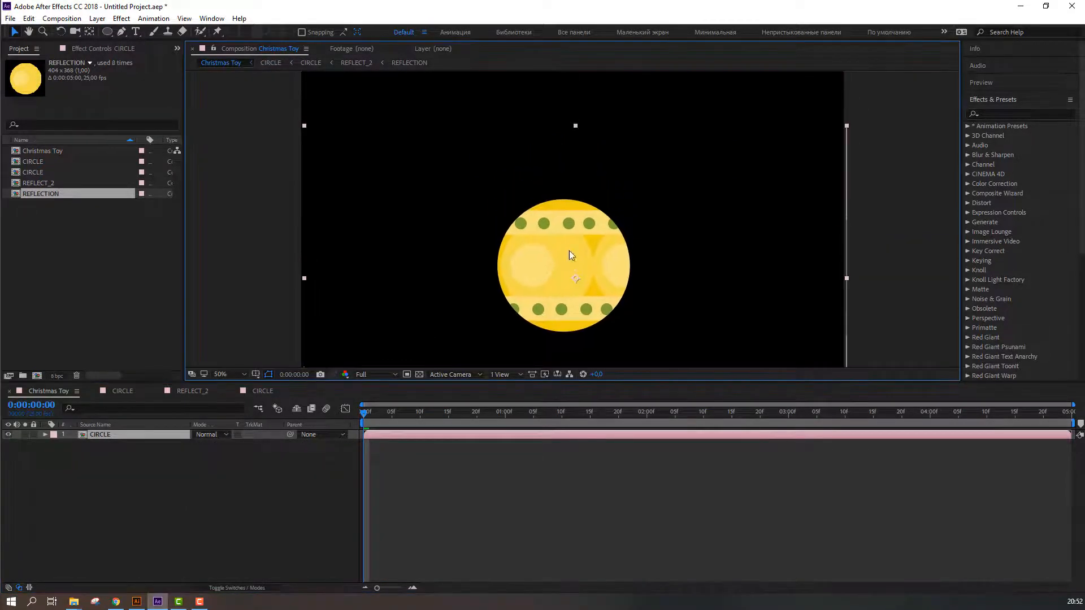
# Draw a wide, flat rounded rectangle on a new shape layer and center it on top of the ball as a collar
pyautogui.click(107, 32)
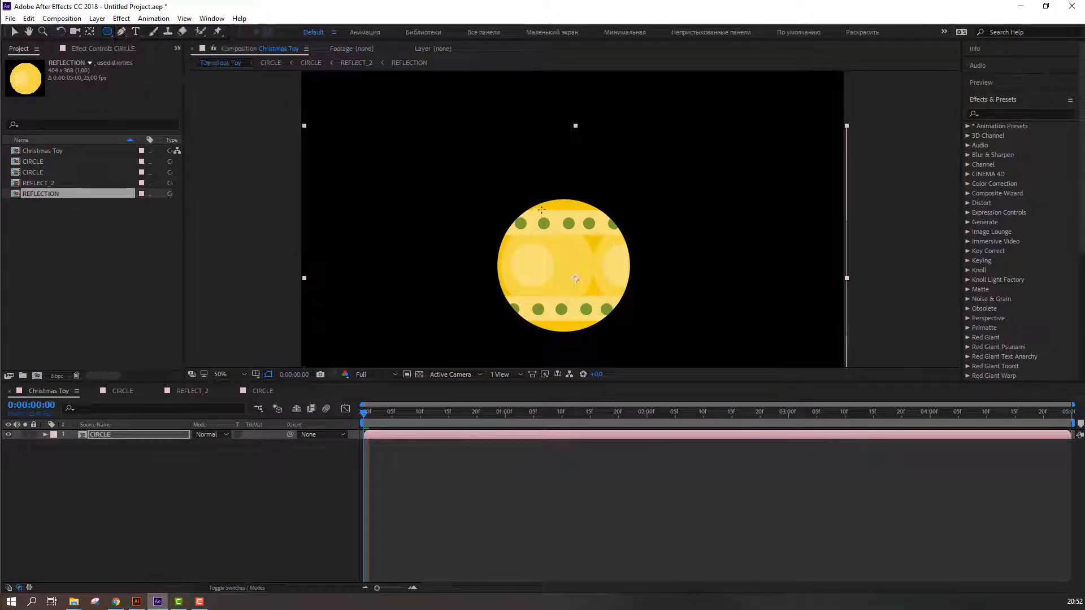
pyautogui.press('.')
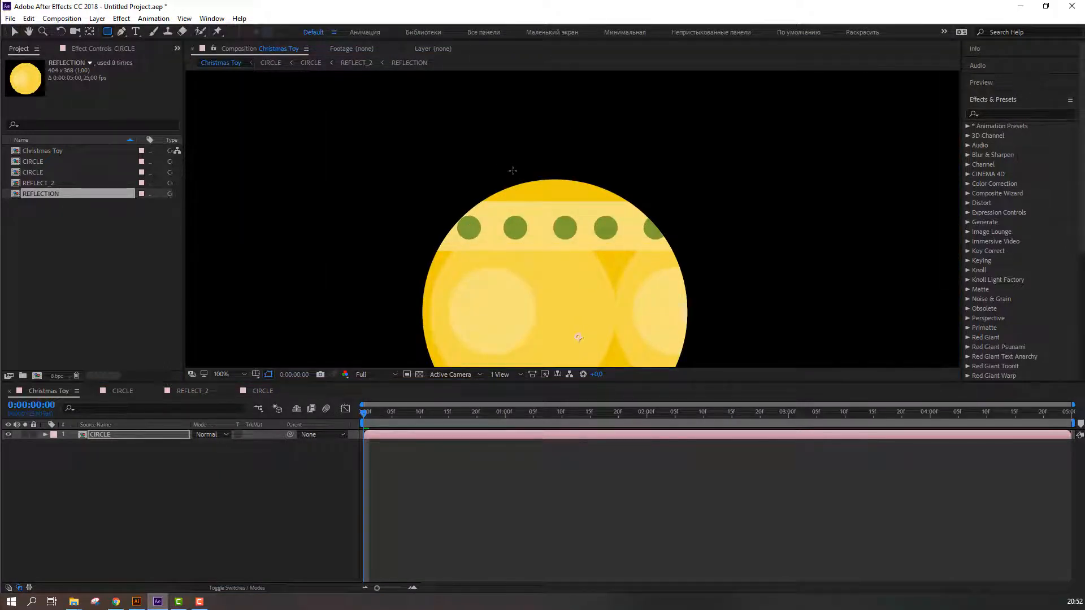
pyautogui.moveTo(502, 165); pyautogui.dragTo(604, 199)
pyautogui.hotkey('ctrl', 'z')
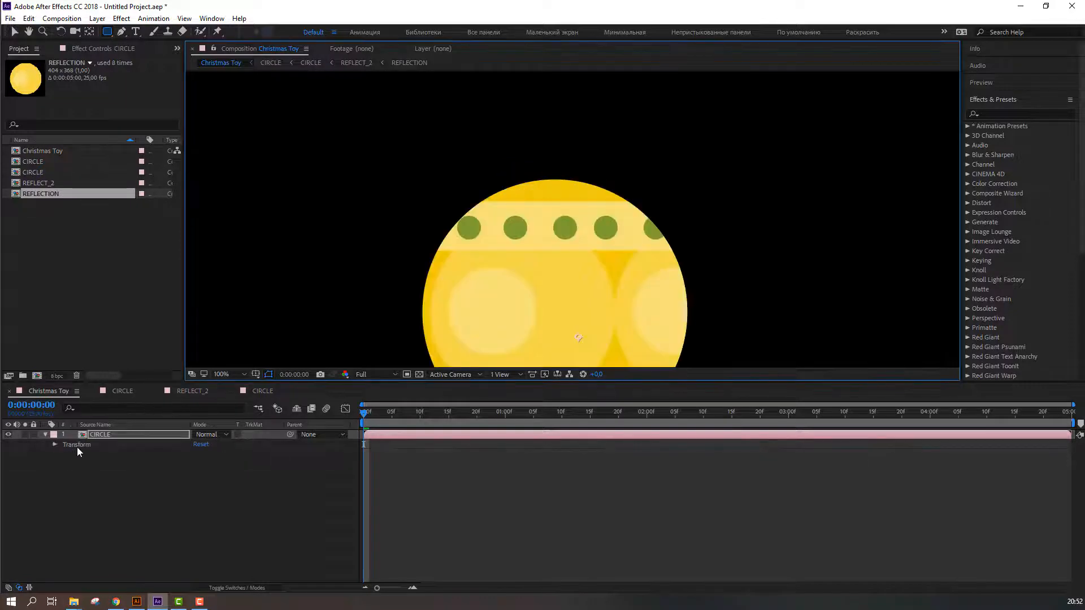
pyautogui.click(46, 434)
pyautogui.click(87, 466)
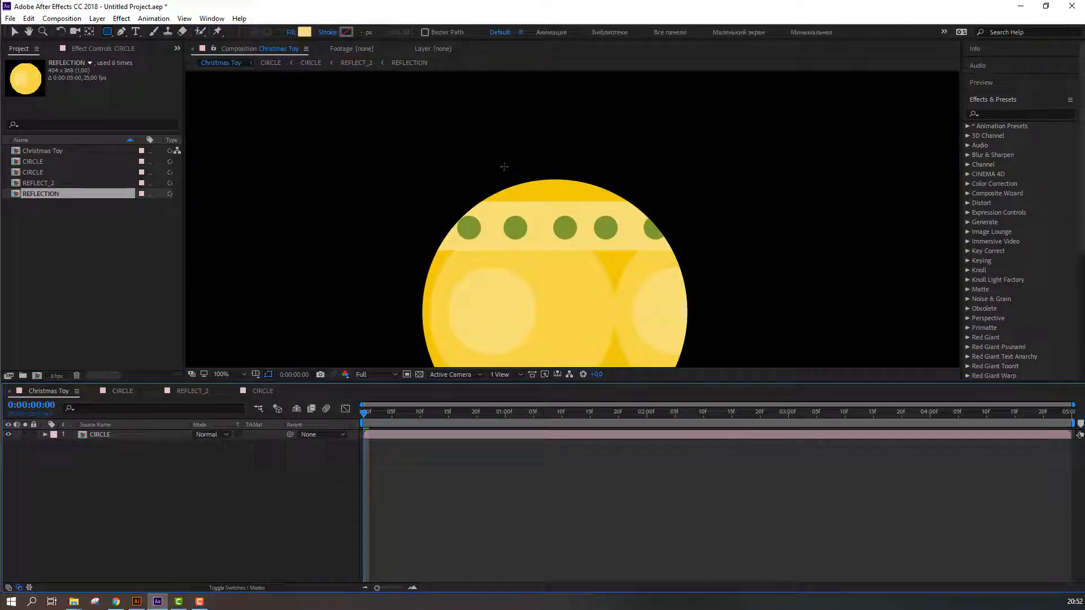
pyautogui.moveTo(494, 166); pyautogui.dragTo(642, 201)
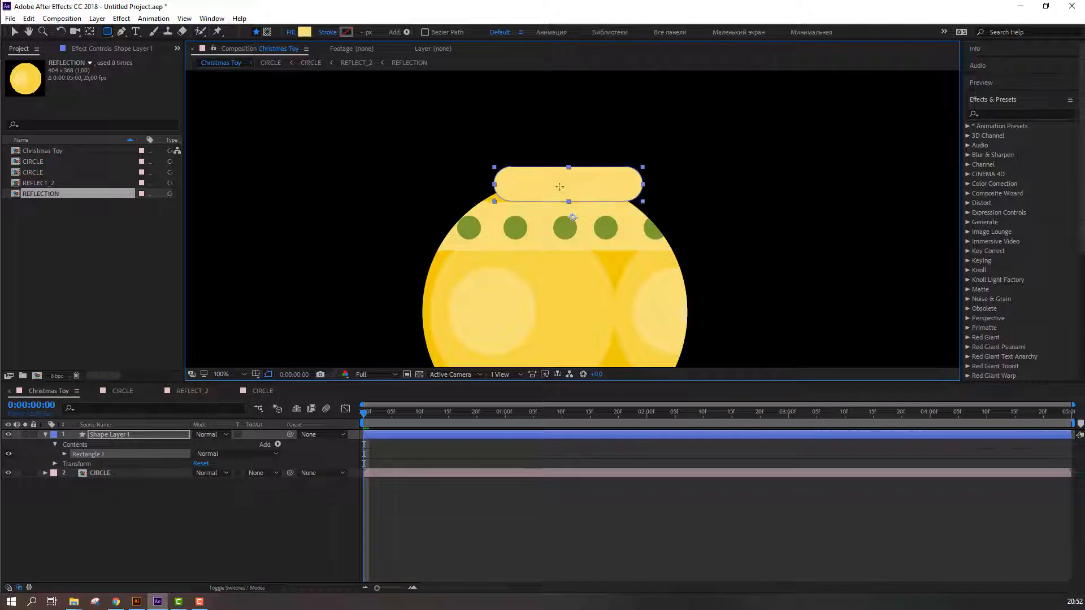
pyautogui.press('v')
pyautogui.moveTo(552, 188); pyautogui.dragTo(579, 187)
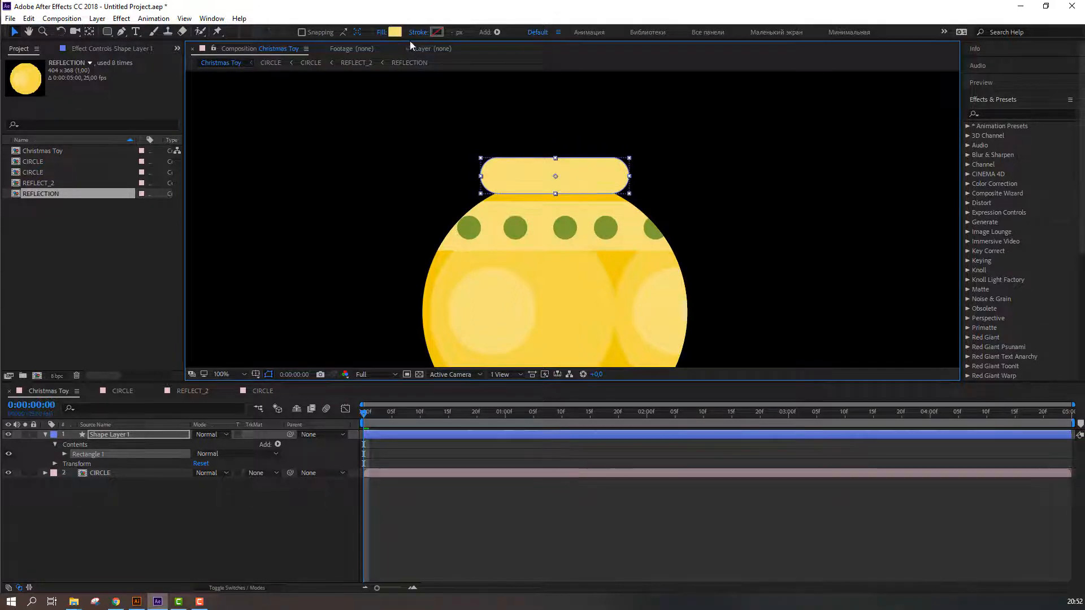
# Set the collar's fill color to pale pink EDD5CE
pyautogui.click(394, 31)
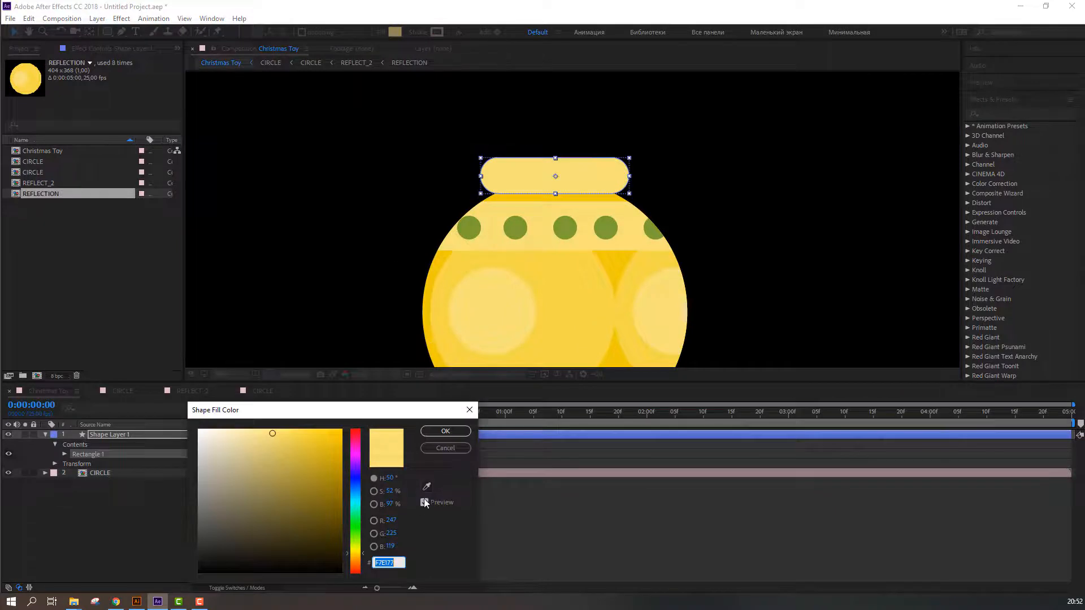
pyautogui.write('EDD5CE')
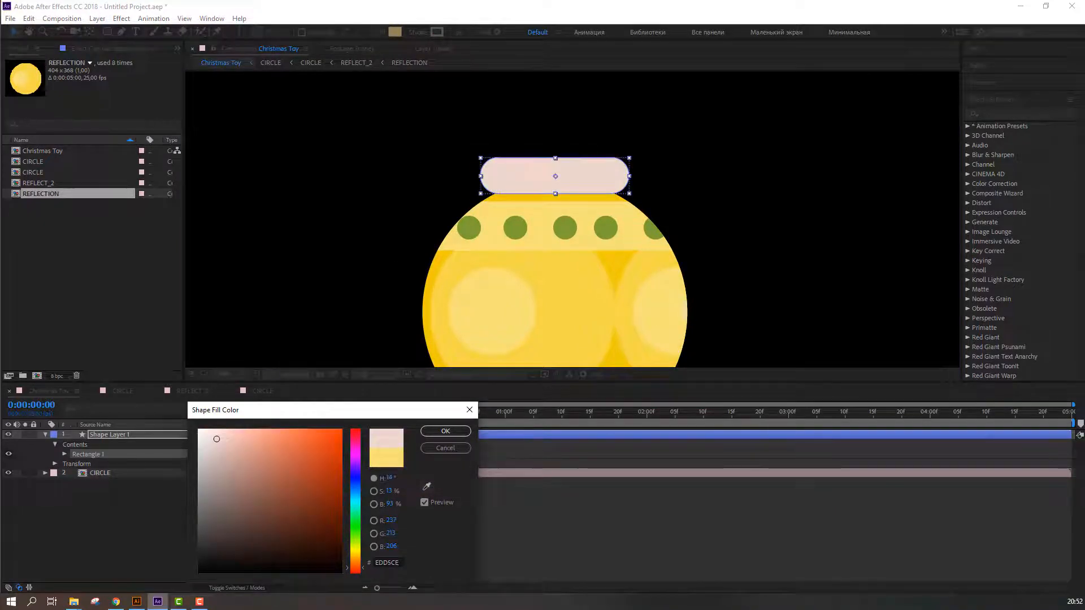
pyautogui.click(425, 432)
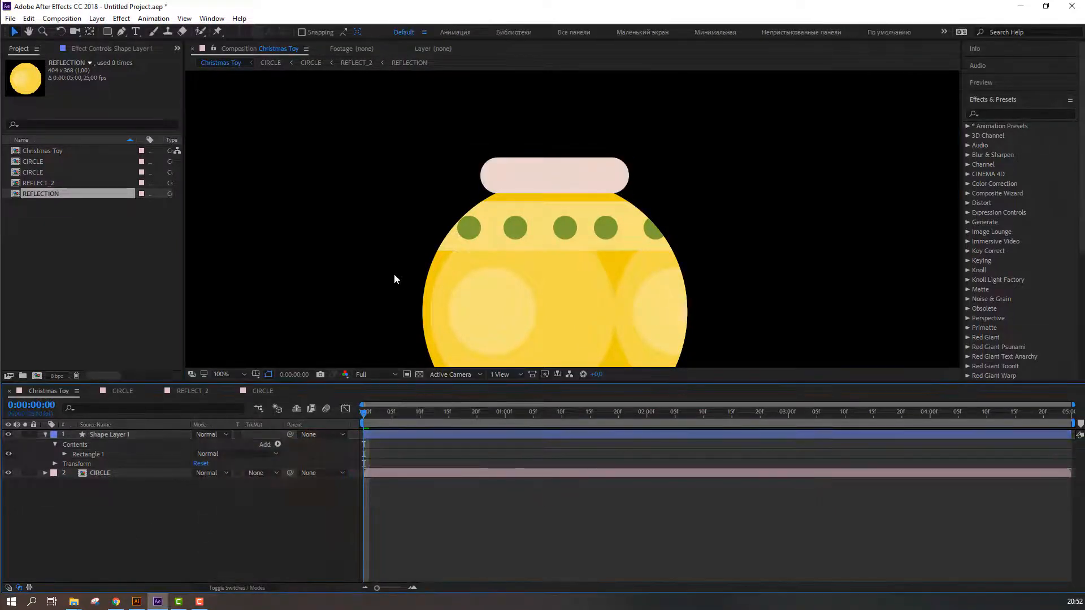
# Center Shape Layer 1's anchor point on the collar shape and collapse the layer's properties
pyautogui.click(569, 182)
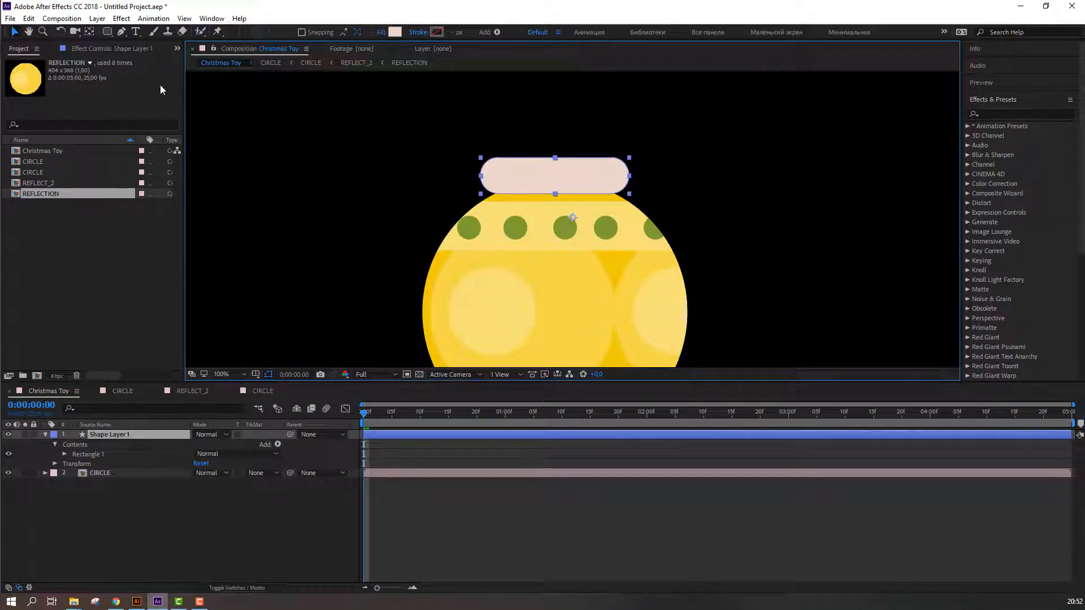
pyautogui.click(45, 434)
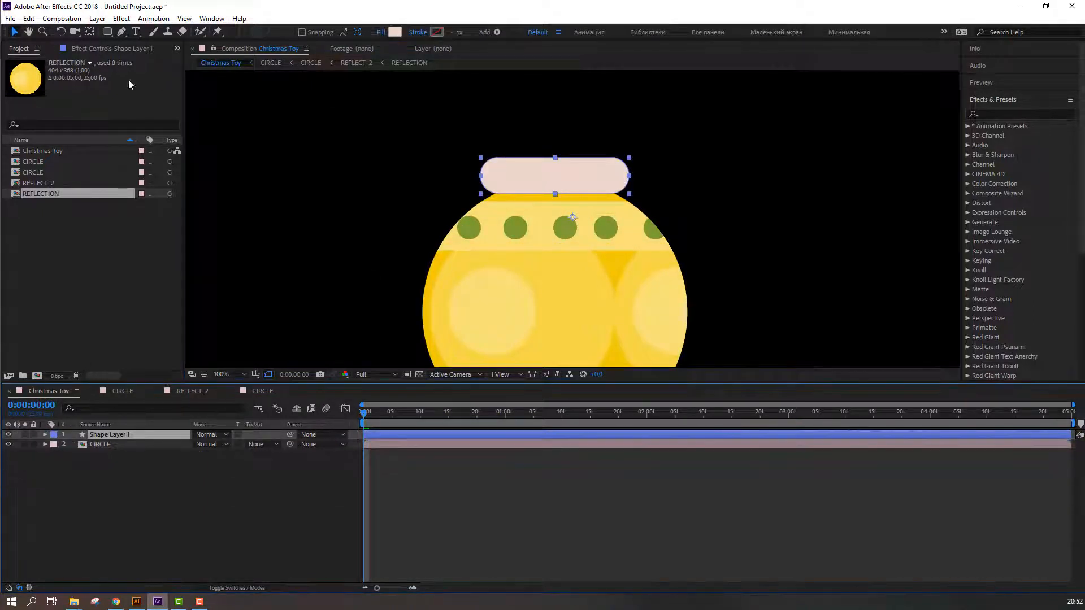
pyautogui.click(90, 34)
pyautogui.click(141, 484)
# Draw a taller rounded rectangle on a new shape layer above the collar, narrow it, and center it over the collar
pyautogui.moveTo(570, 215); pyautogui.dragTo(499, 287)
pyautogui.moveTo(105, 35); pyautogui.dragTo(175, 58)
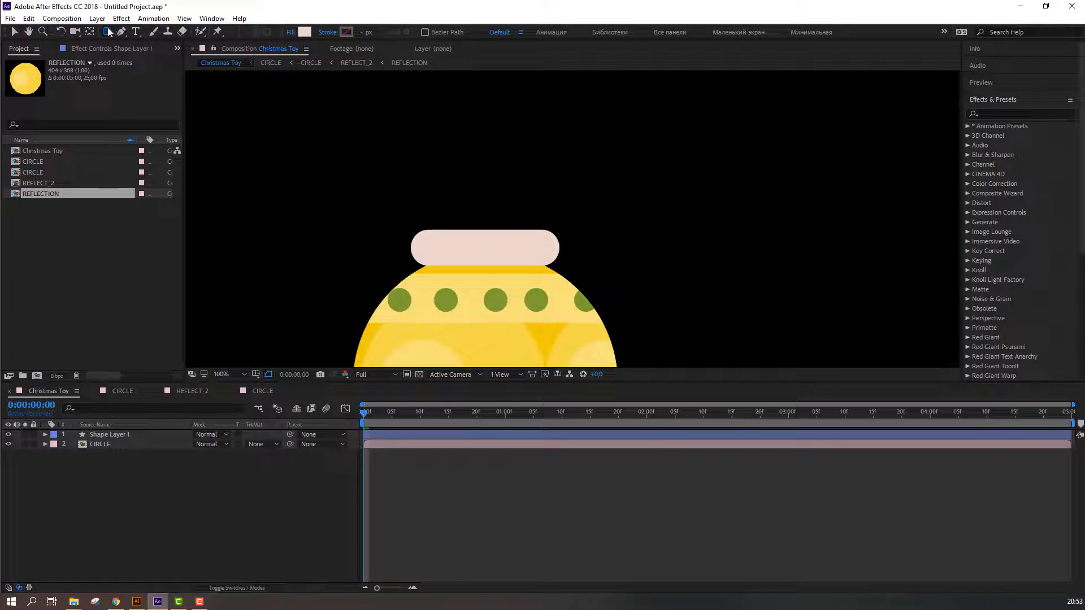
pyautogui.moveTo(109, 32); pyautogui.dragTo(132, 46)
pyautogui.moveTo(443, 163); pyautogui.dragTo(582, 261)
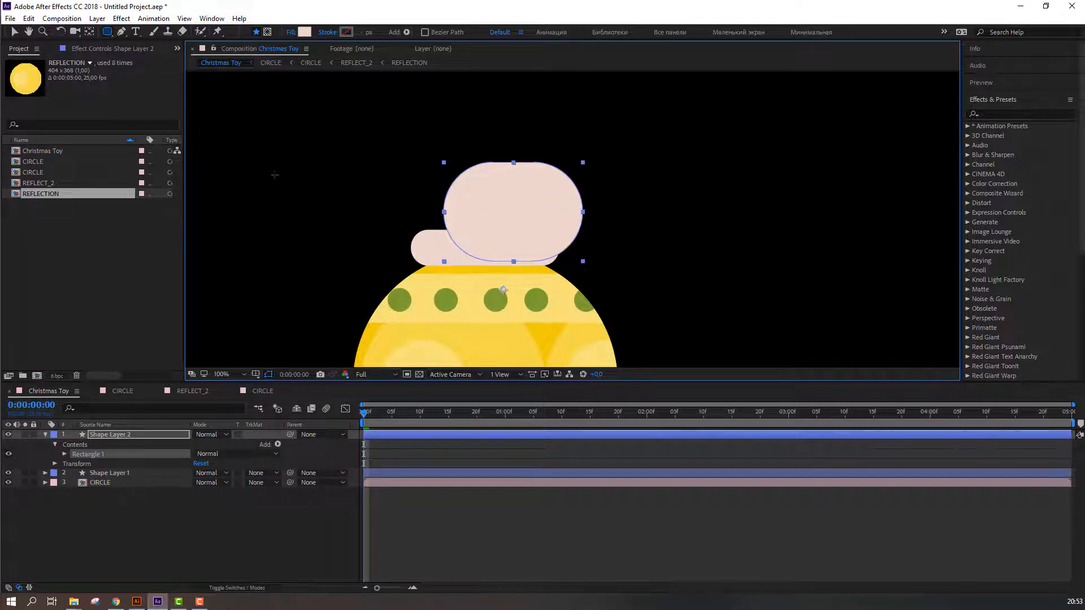
pyautogui.click(15, 31)
pyautogui.moveTo(546, 214); pyautogui.dragTo(520, 213)
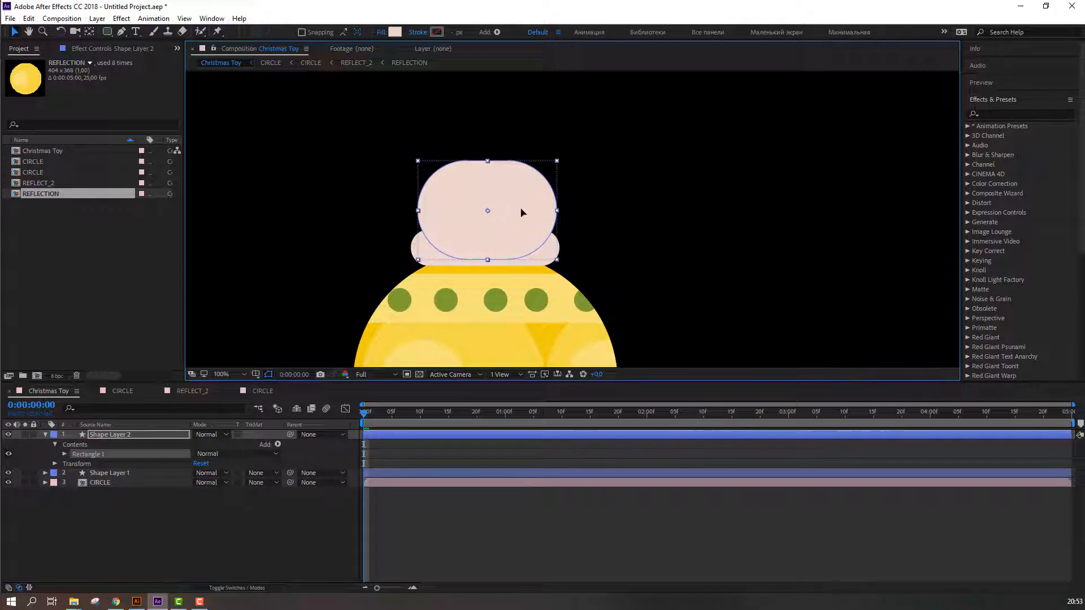
pyautogui.moveTo(417, 212); pyautogui.dragTo(436, 210)
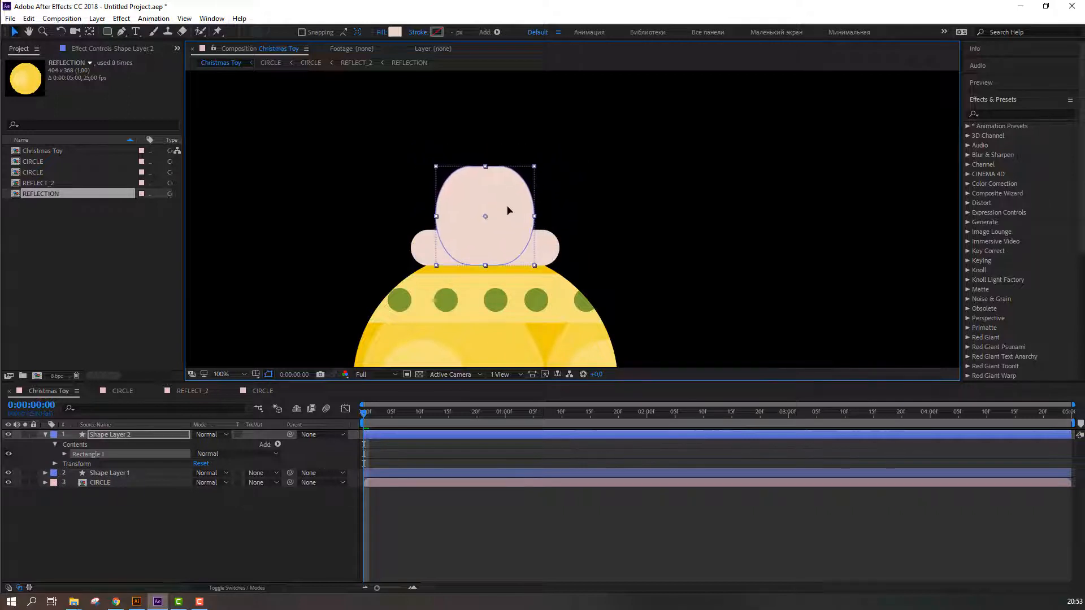
pyautogui.moveTo(508, 205); pyautogui.dragTo(508, 206)
pyautogui.click(236, 501)
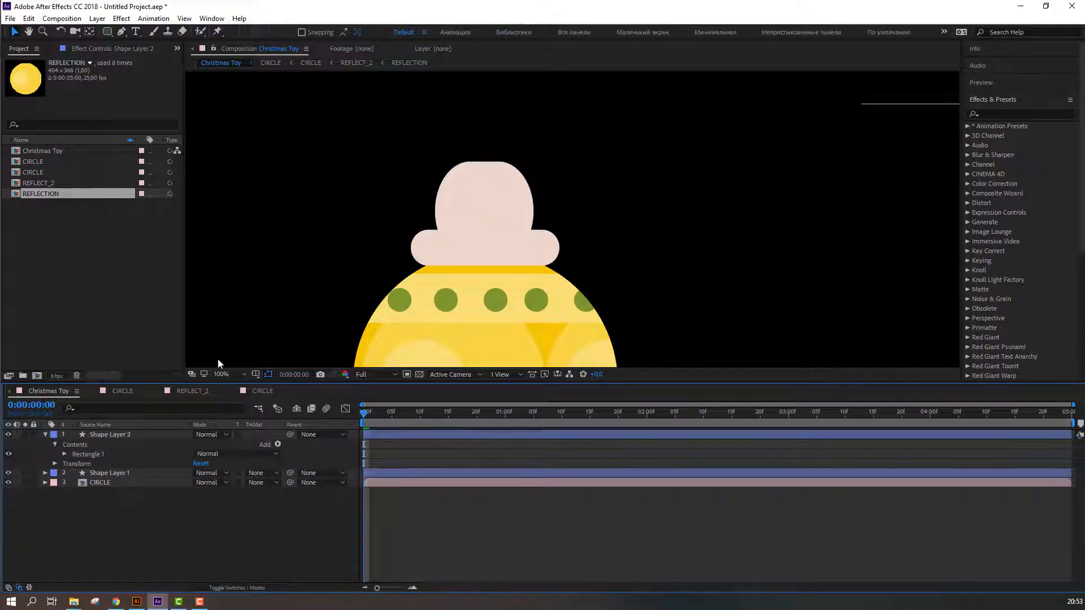
# Set the fill color of Shape Layer 2's cap shape to off-white EDE5E6
pyautogui.click(520, 249)
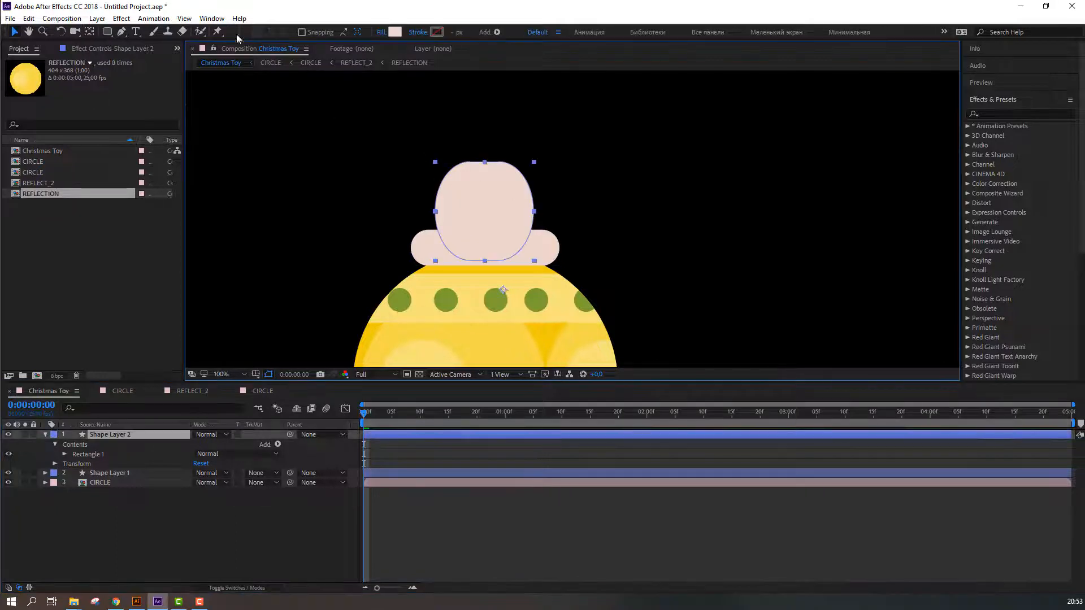
pyautogui.click(394, 31)
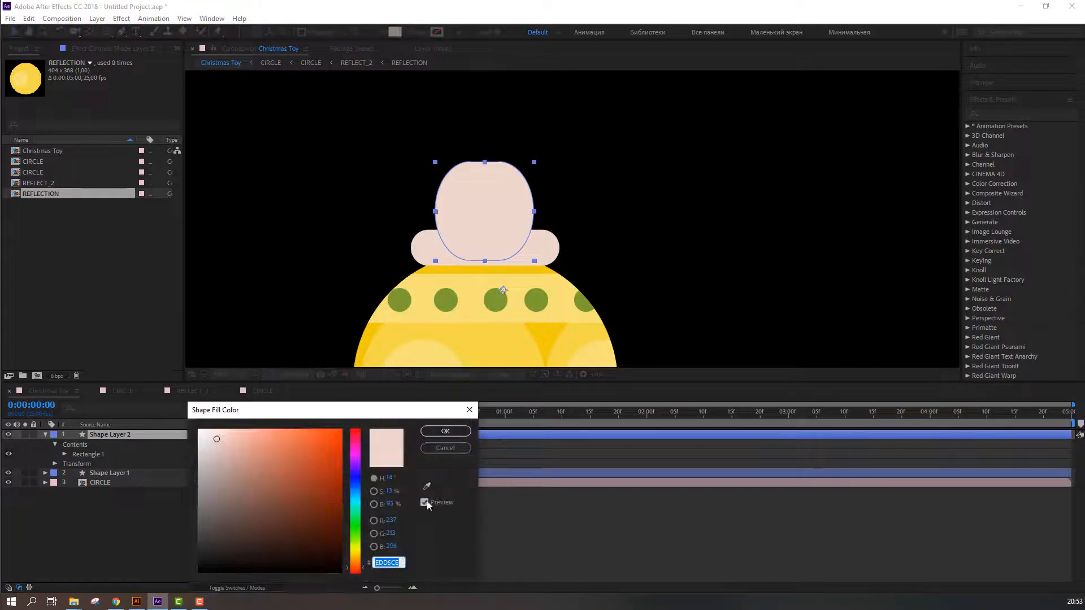
pyautogui.write('000000')
pyautogui.moveTo(214, 452); pyautogui.dragTo(202, 439)
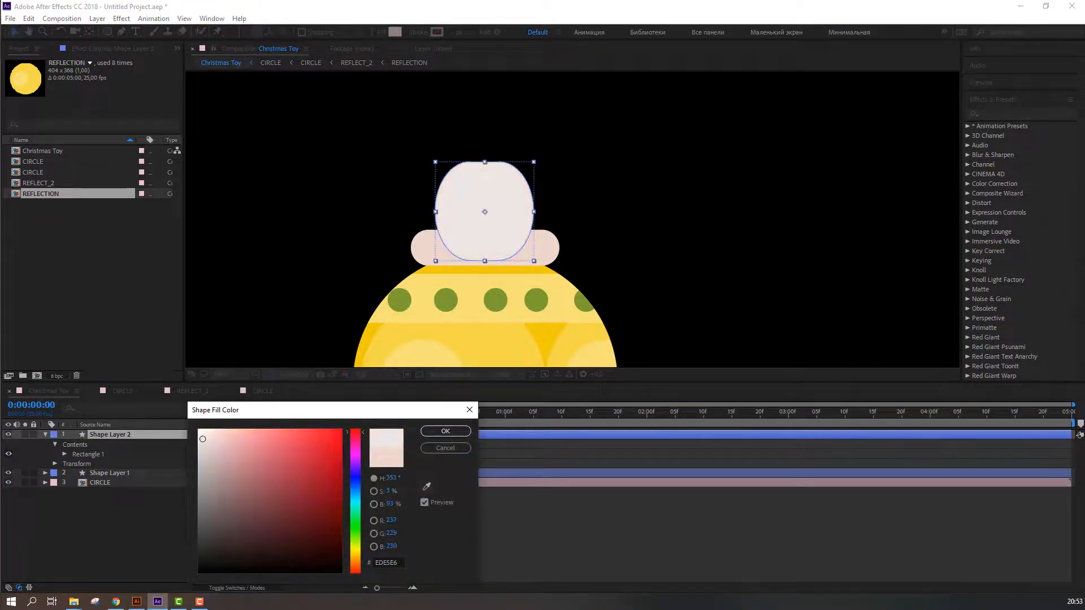
pyautogui.click(445, 431)
pyautogui.click(45, 434)
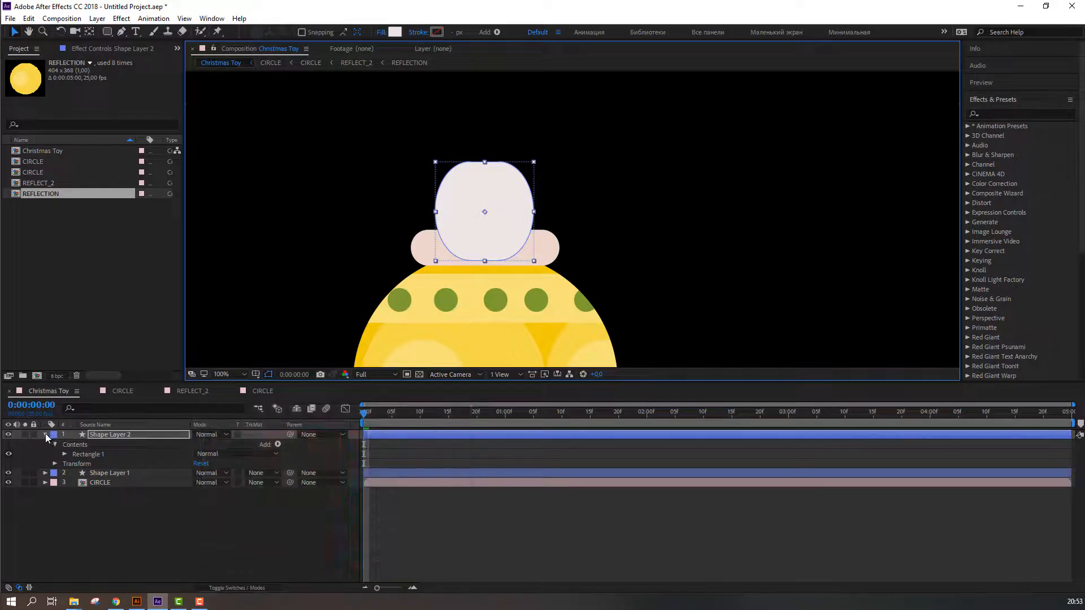
# Move Shape Layer 2 beneath the CIRCLE layer and shorten the off-white cap so that less of it rises above the collar
pyautogui.moveTo(113, 463); pyautogui.dragTo(117, 474)
pyautogui.click(118, 444)
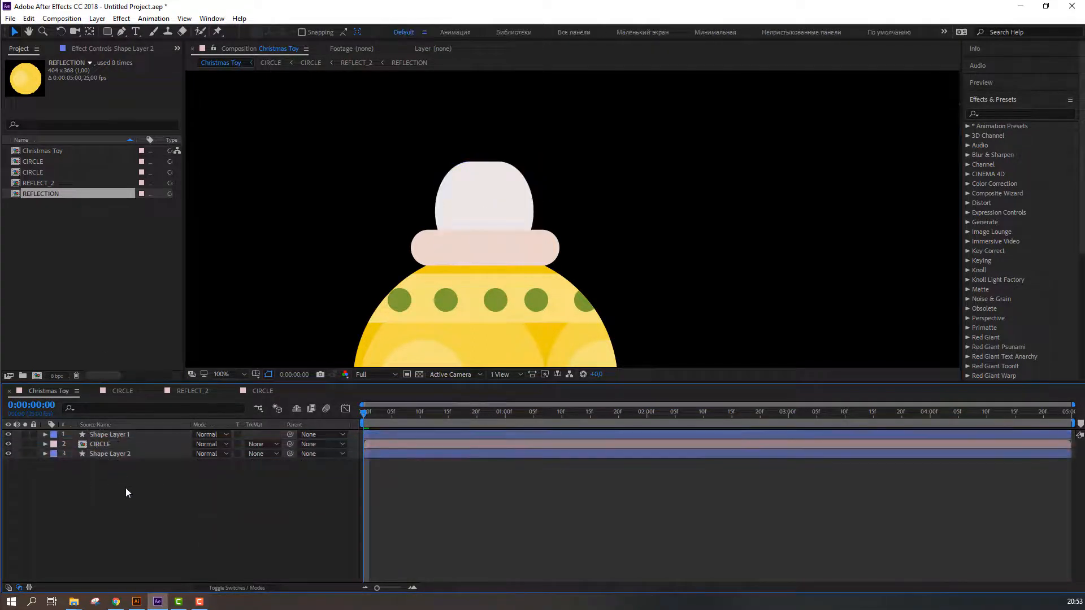
pyautogui.click(102, 453)
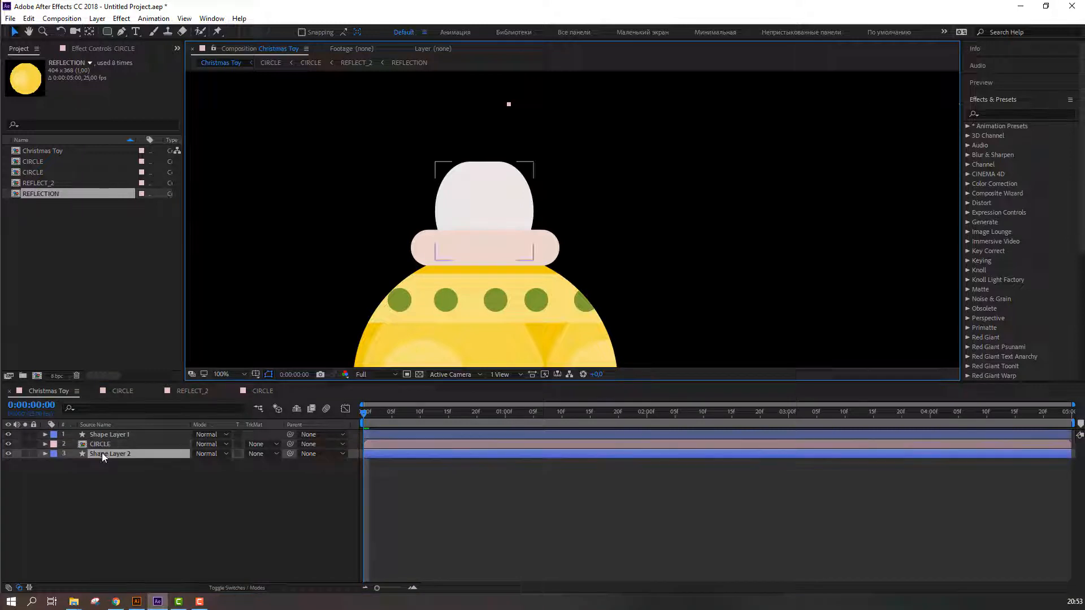
pyautogui.click(481, 179)
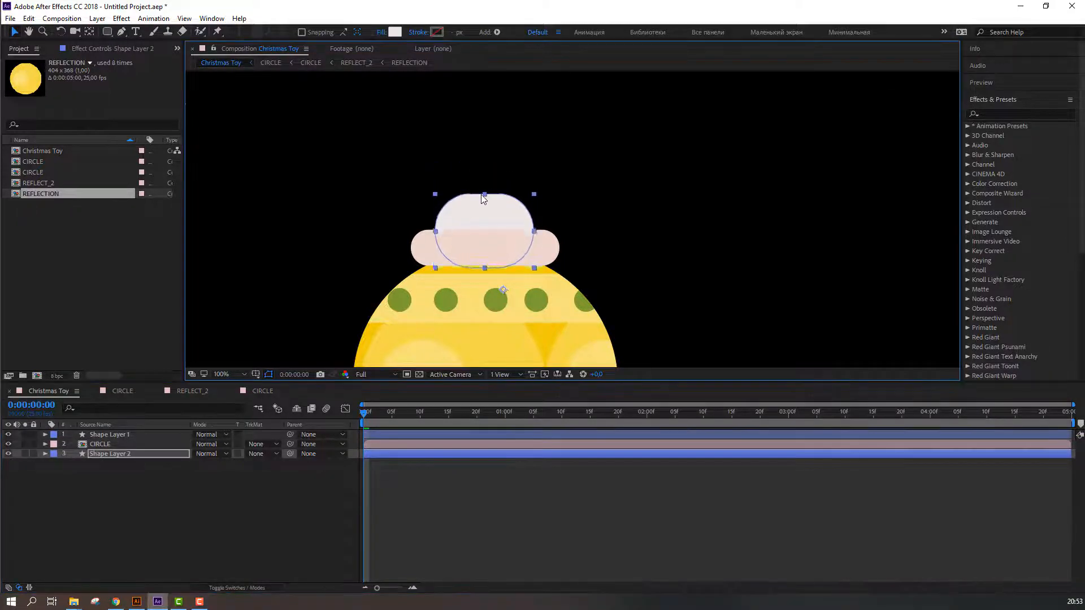
pyautogui.click(239, 486)
pyautogui.scroll(-4, 315, 294)
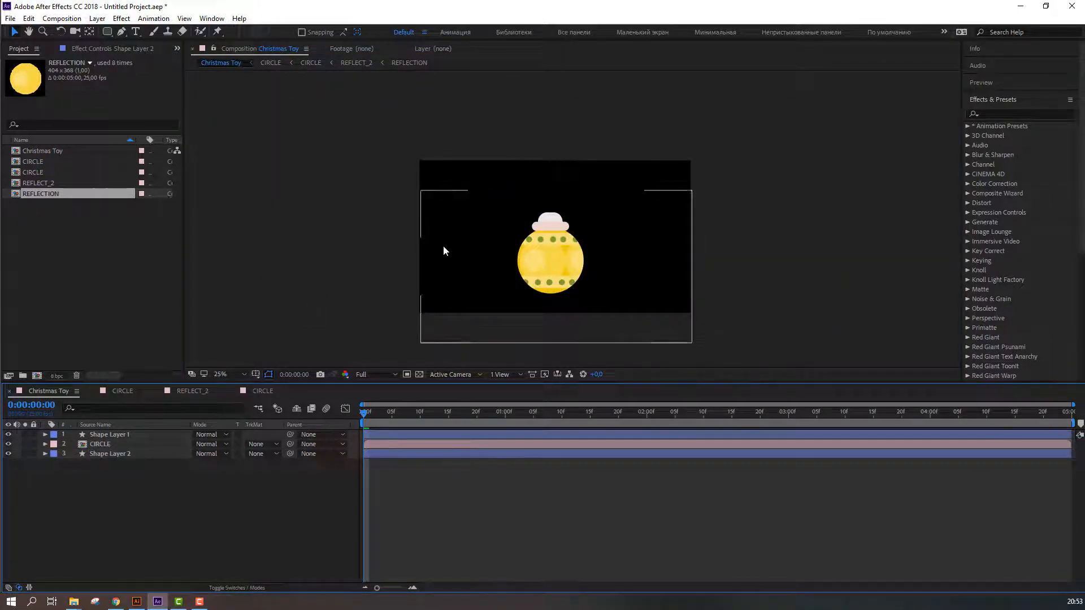
pyautogui.scroll(4, 443, 245)
# Center Shape Layer 2's anchor point on the off-white cap shape
pyautogui.click(462, 218)
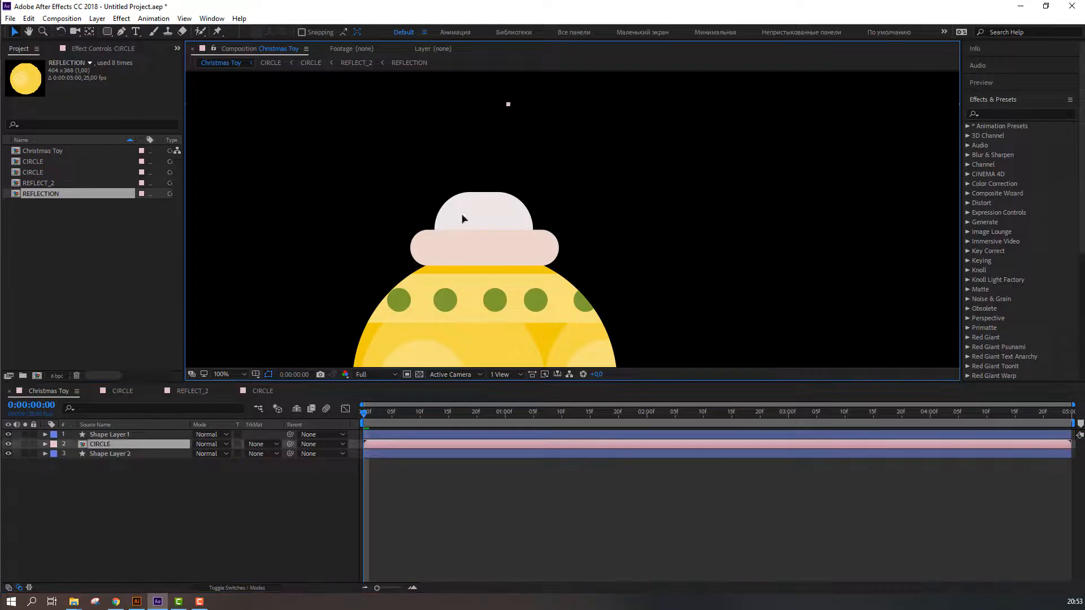
pyautogui.click(112, 453)
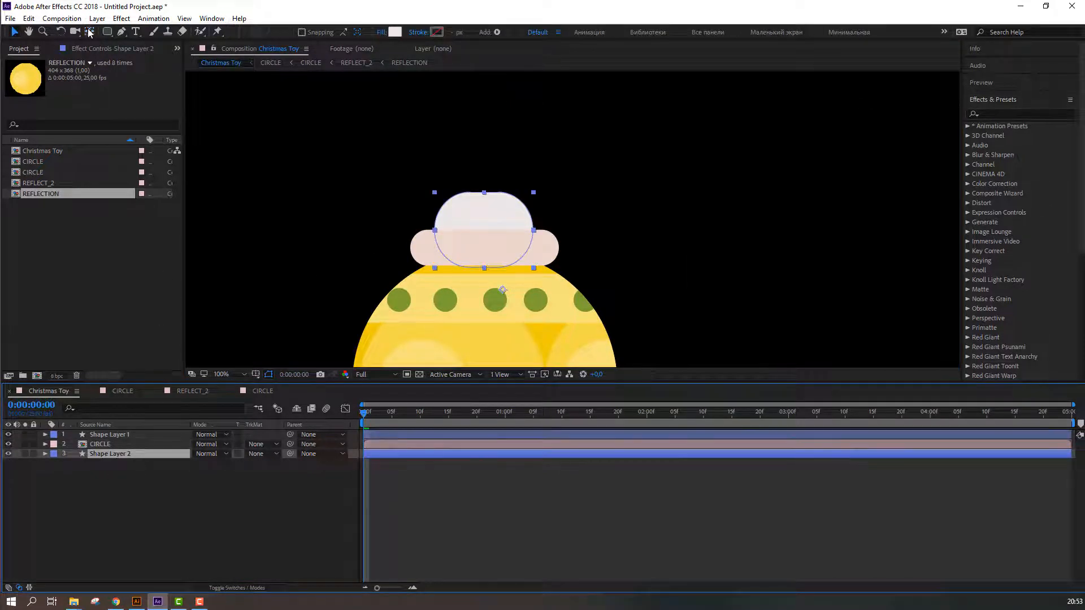
pyautogui.hotkey('ctrl', 'alt', 'Home')
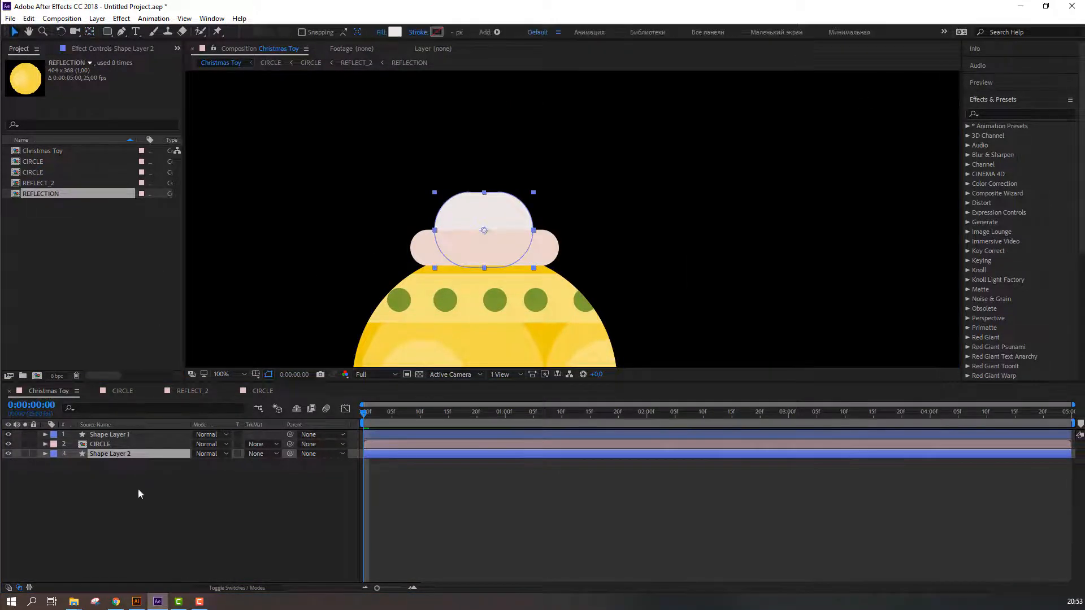
pyautogui.click(138, 493)
# Draw a thin vertical rounded rectangle on a new shape layer, rising from the cap as the toy's hanging string
pyautogui.scroll(-2, 355, 204)
pyautogui.click(107, 31)
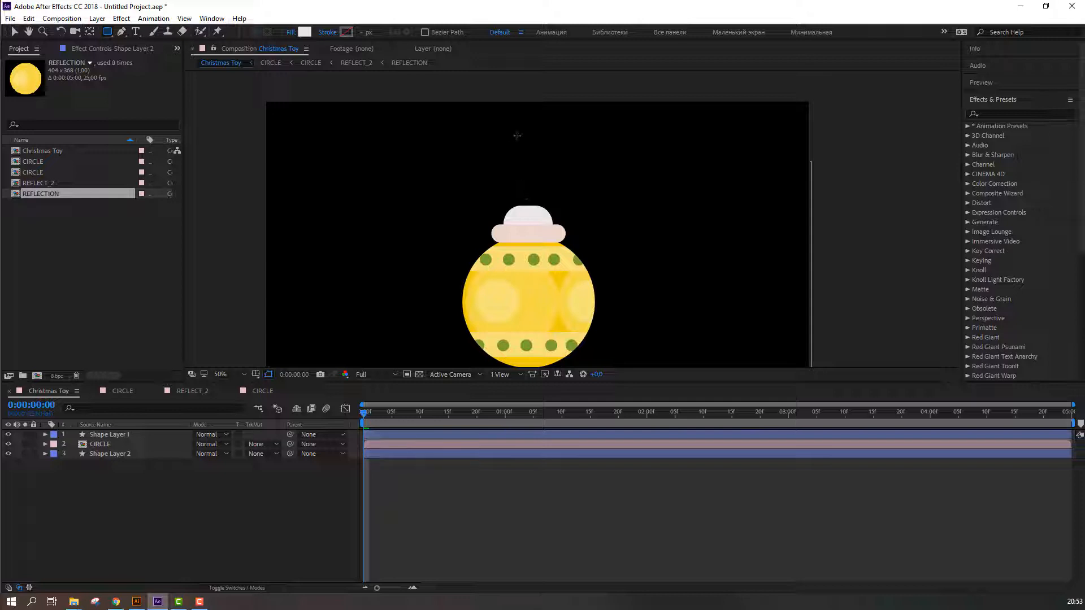
pyautogui.moveTo(521, 131); pyautogui.dragTo(529, 220)
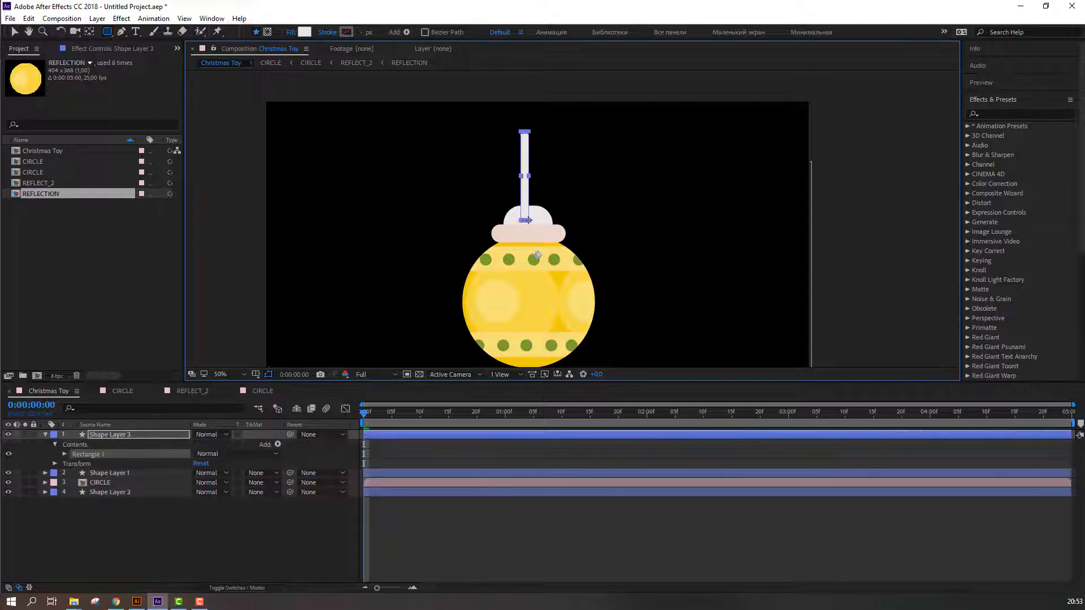
pyautogui.click(15, 32)
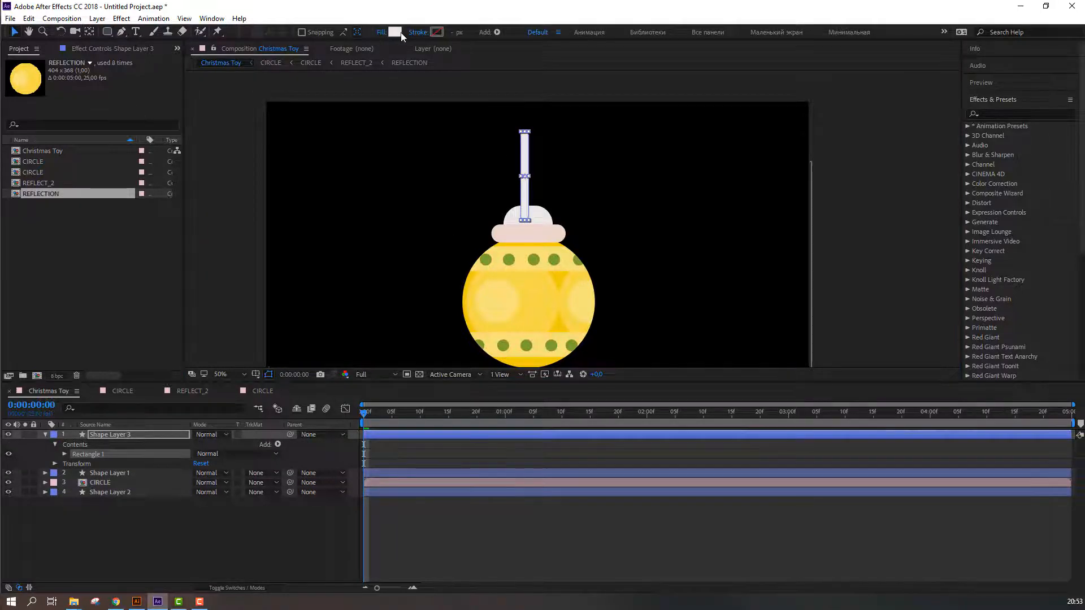
# Set the hanging string's fill to dark gray 282828 and move Shape Layer 3 to the end of the layer stack
pyautogui.click(400, 32)
pyautogui.moveTo(231, 537); pyautogui.dragTo(199, 549)
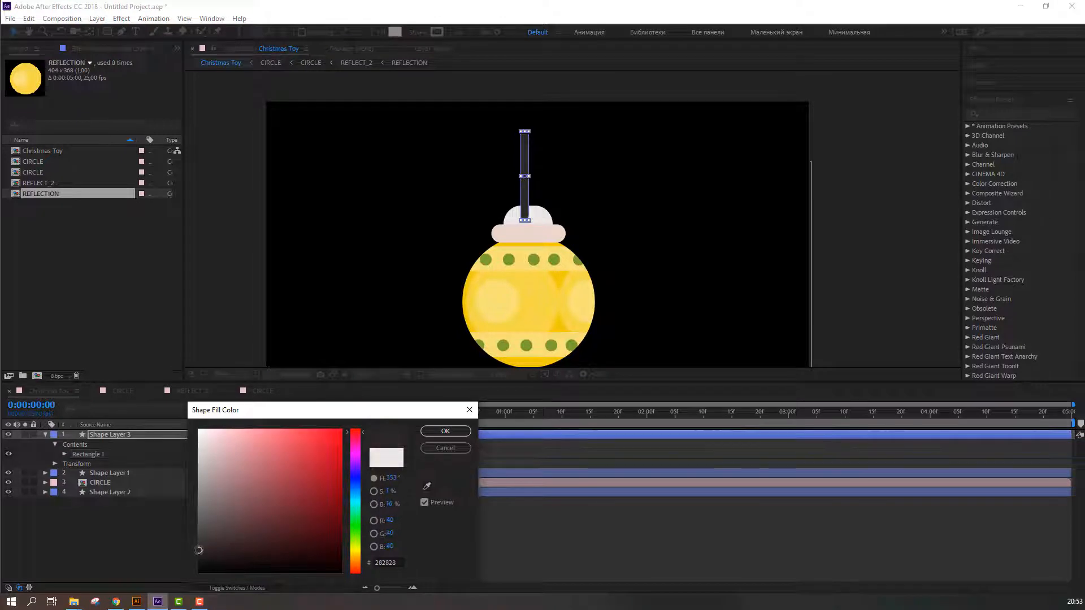
pyautogui.press('Return')
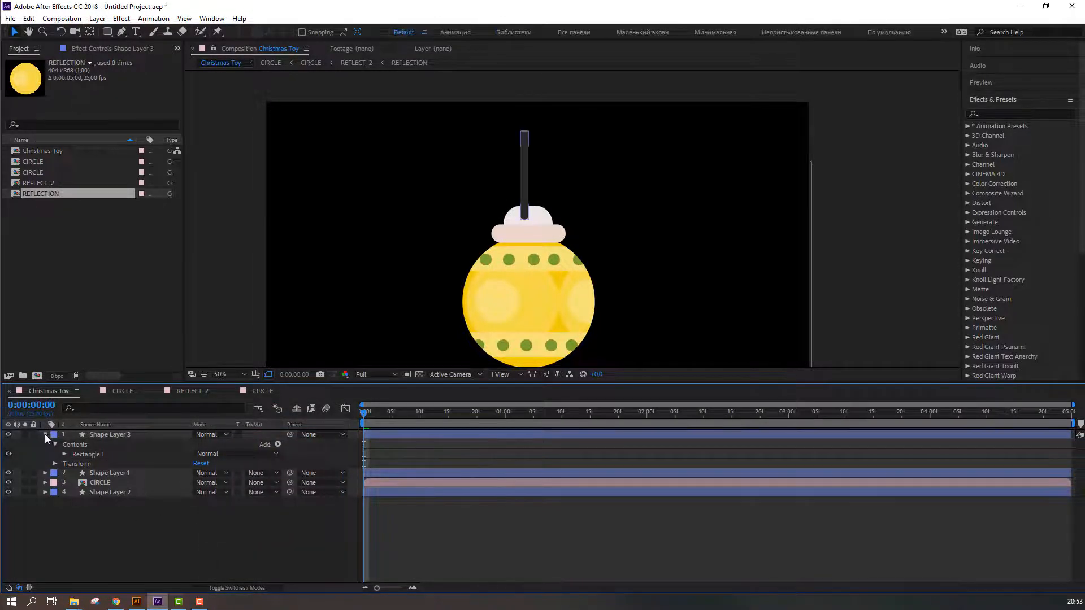
pyautogui.click(45, 434)
pyautogui.moveTo(103, 449); pyautogui.dragTo(111, 473)
# Make the string narrower around its centered anchor point and lower it into the middle of the cap
pyautogui.scroll(2, 464, 210)
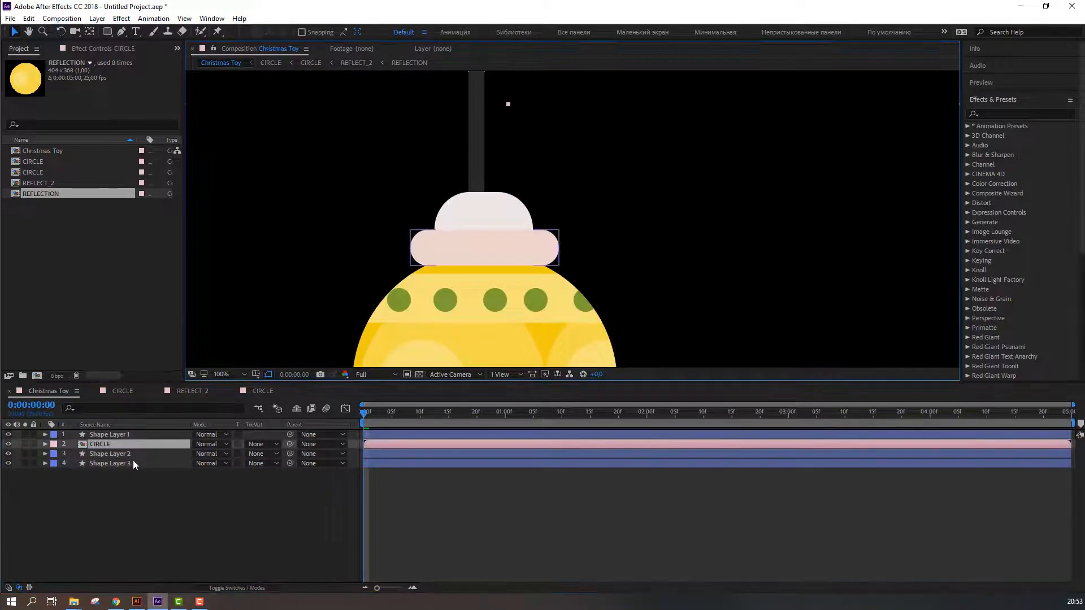
pyautogui.click(112, 464)
pyautogui.keyDown('ctrl'); pyautogui.doubleClick(90, 32); pyautogui.keyUp('ctrl')
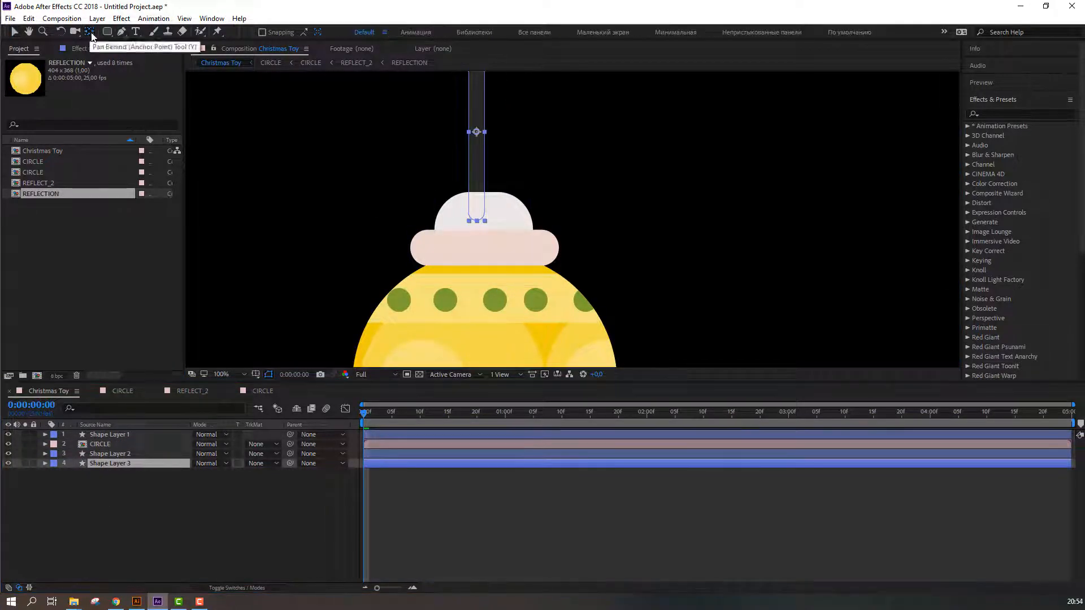
pyautogui.click(15, 31)
pyautogui.click(470, 136)
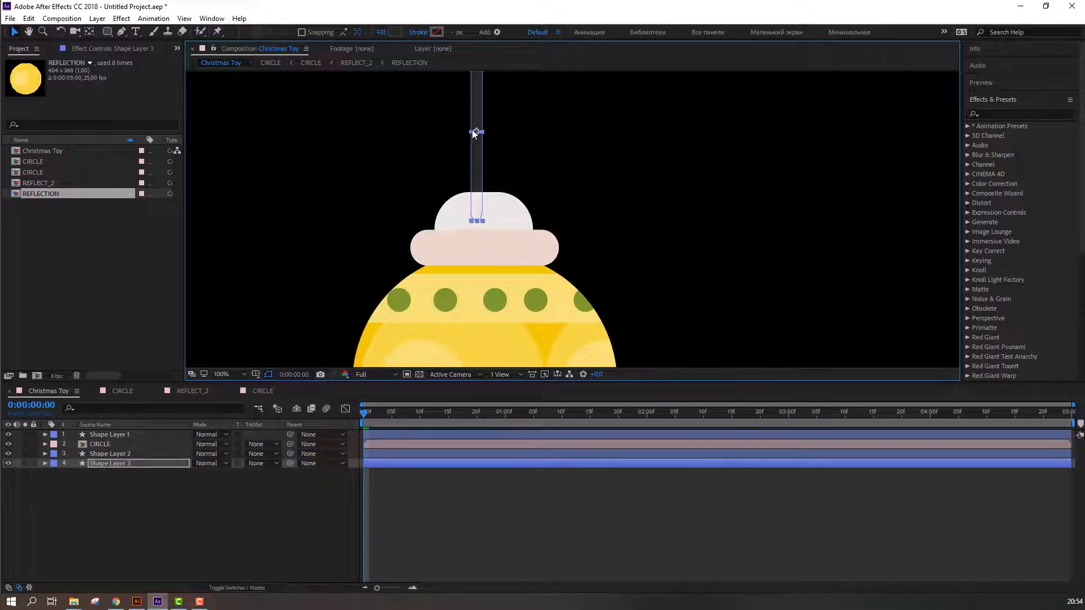
pyautogui.moveTo(472, 133); pyautogui.dragTo(478, 186)
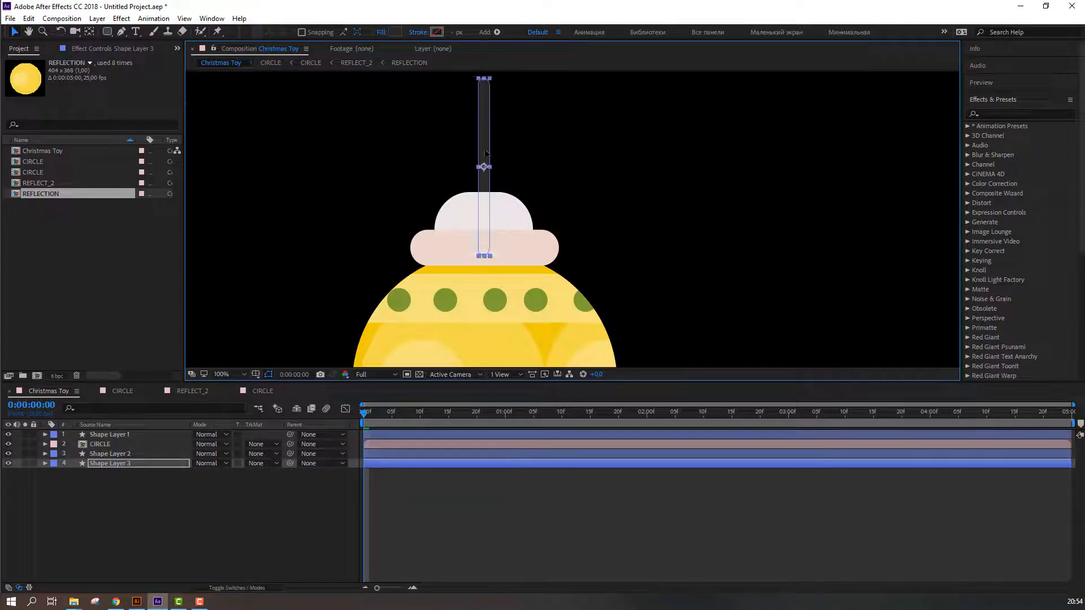
pyautogui.click(327, 357)
# Select all four layers and move the whole toy slightly down in the composition
pyautogui.press(',')
pyautogui.press(',')
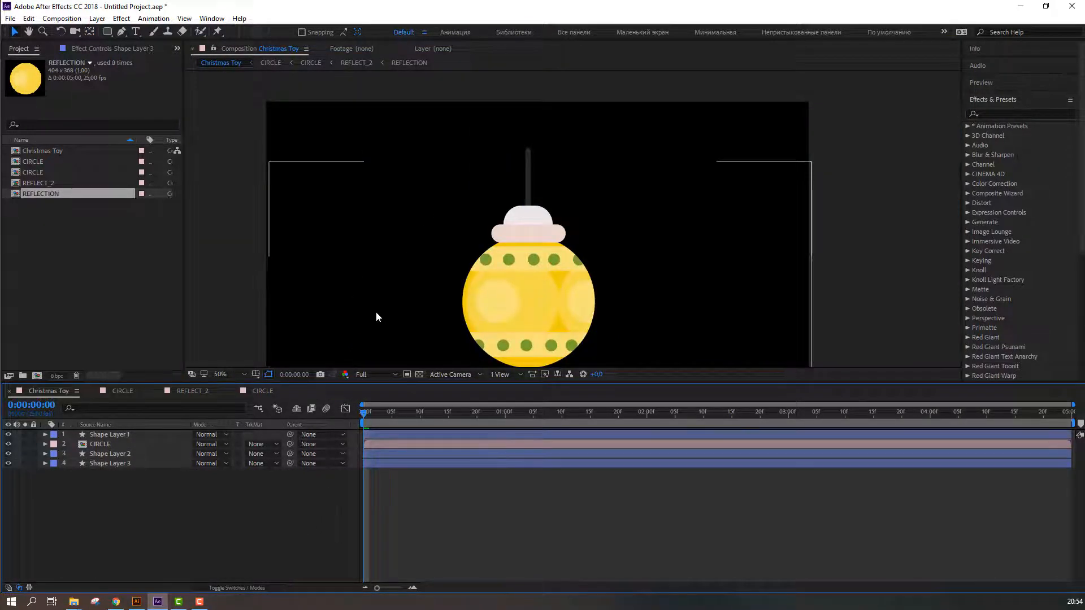
pyautogui.moveTo(421, 304); pyautogui.dragTo(418, 277)
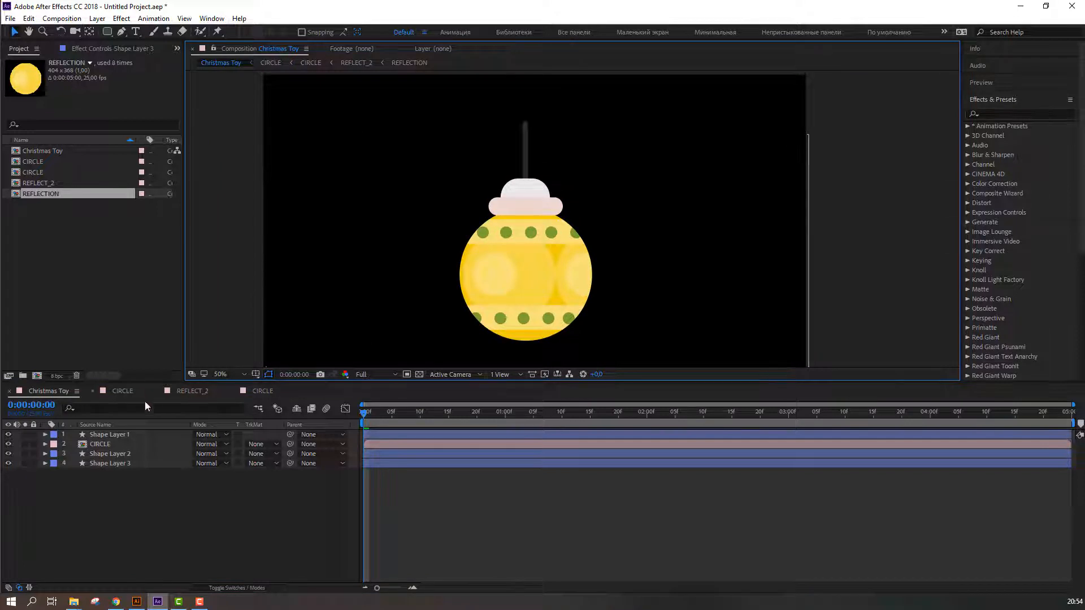
pyautogui.press(',')
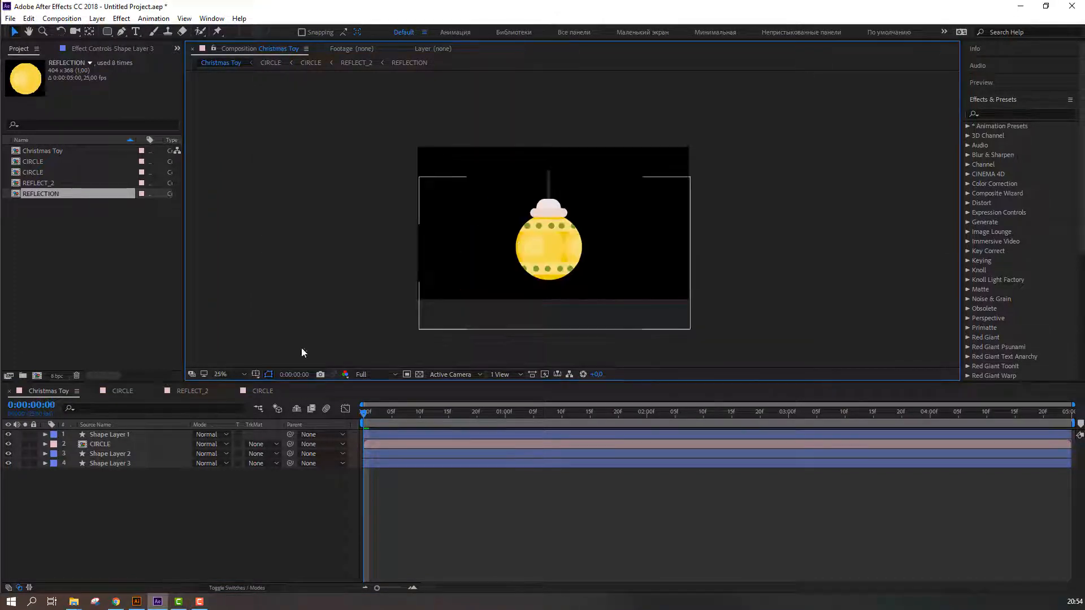
pyautogui.moveTo(96, 495); pyautogui.dragTo(107, 410)
pyautogui.moveTo(558, 236)
pyautogui.mouseDown()
pyautogui.moveTo(538, 242)
pyautogui.moveTo(572, 238)
pyautogui.moveTo(556, 250)
pyautogui.mouseUp()
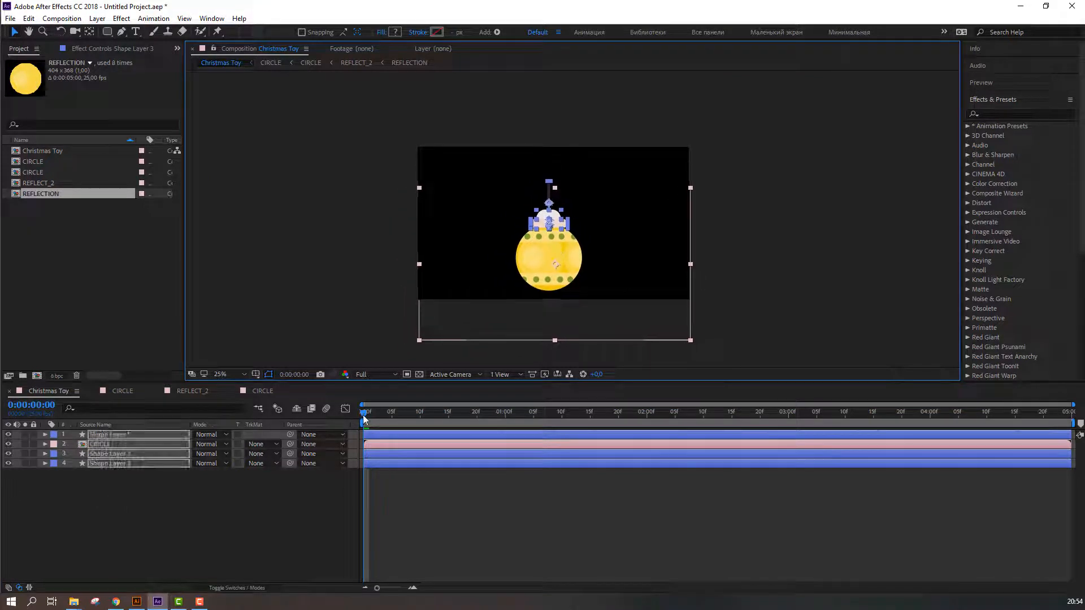
pyautogui.click(267, 495)
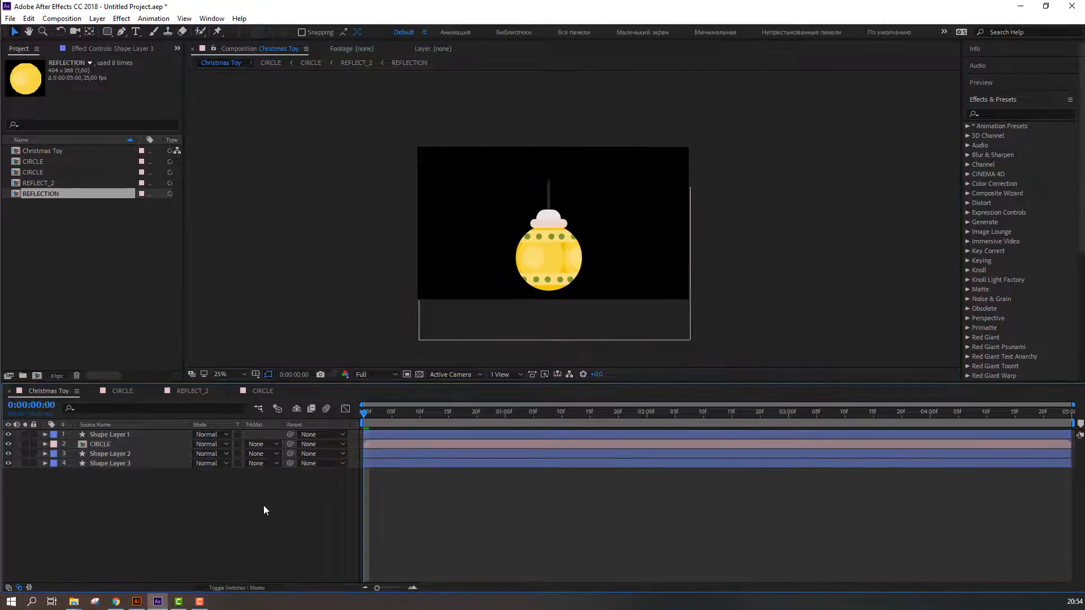
# Draw a large closed wavy shape with the Pen tool over the frame's right half, extending past its edges, starting at 0:00
pyautogui.moveTo(379, 413)
pyautogui.mouseDown()
pyautogui.moveTo(426, 406)
pyautogui.moveTo(391, 411)
pyautogui.mouseUp()
pyautogui.click(363, 414)
pyautogui.click(121, 32)
pyautogui.click(673, 135)
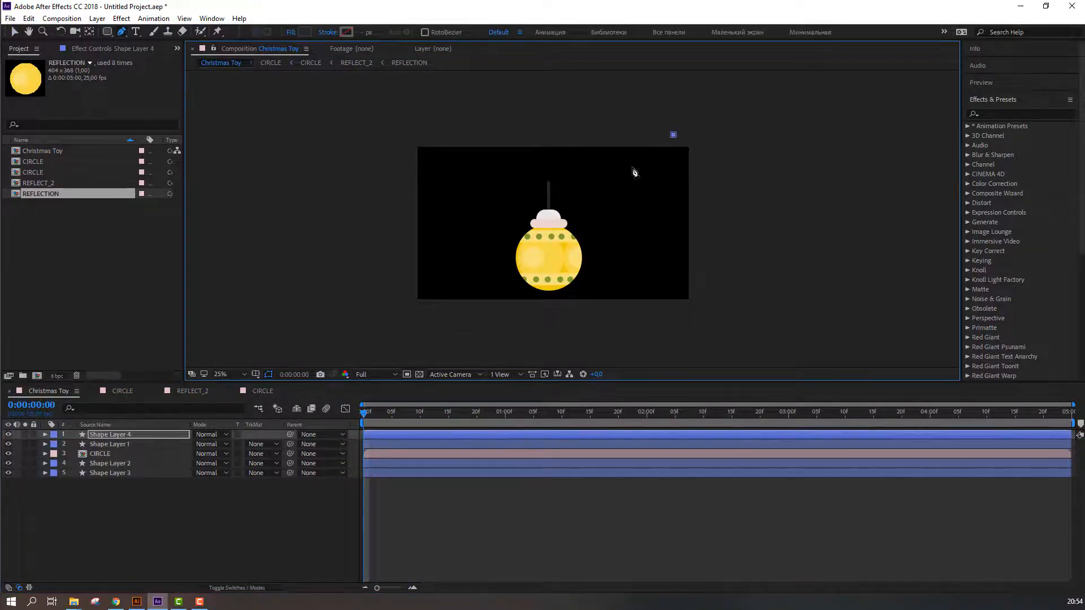
pyautogui.moveTo(516, 206); pyautogui.dragTo(724, 228)
pyautogui.hotkey('ctrl', 'z')
pyautogui.moveTo(525, 291); pyautogui.dragTo(489, 299)
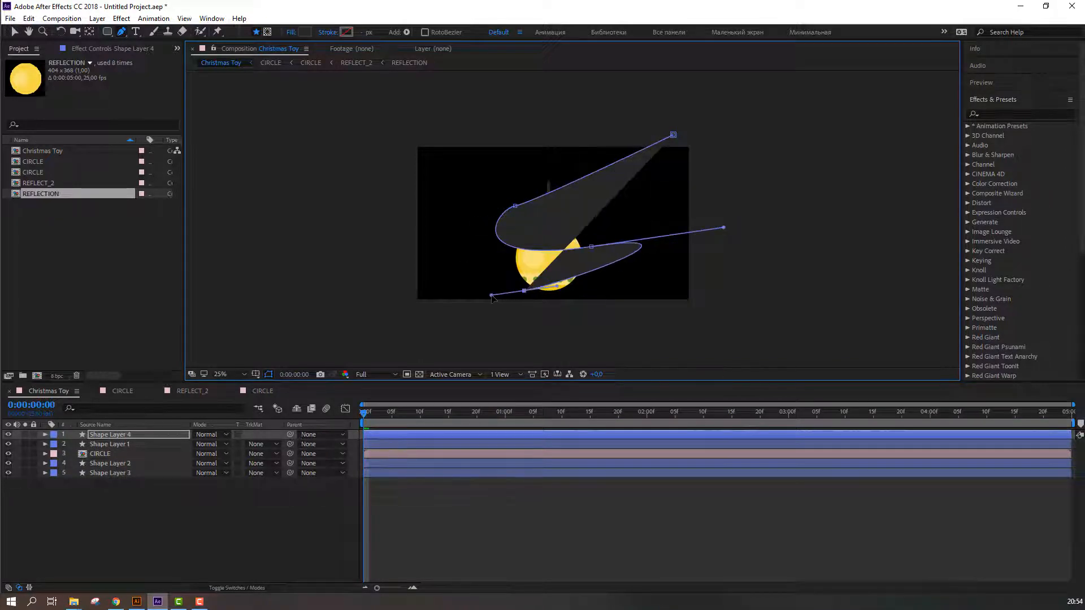
pyautogui.moveTo(605, 329); pyautogui.dragTo(710, 328)
pyautogui.moveTo(780, 212); pyautogui.dragTo(773, 188)
pyautogui.moveTo(719, 114); pyautogui.dragTo(685, 121)
pyautogui.click(673, 134)
pyautogui.click(170, 515)
pyautogui.press('v')
# Reshape Shape Layer 4's outline by raising its upper corners and inner curve and pulling its lower-left bend outward
pyautogui.click(597, 300)
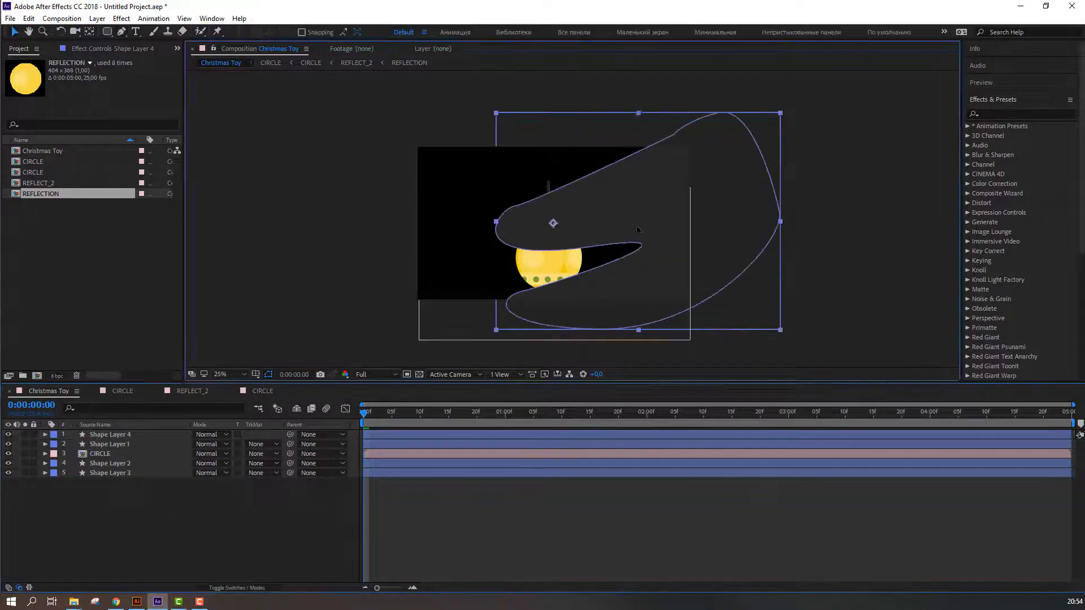
pyautogui.click(122, 33)
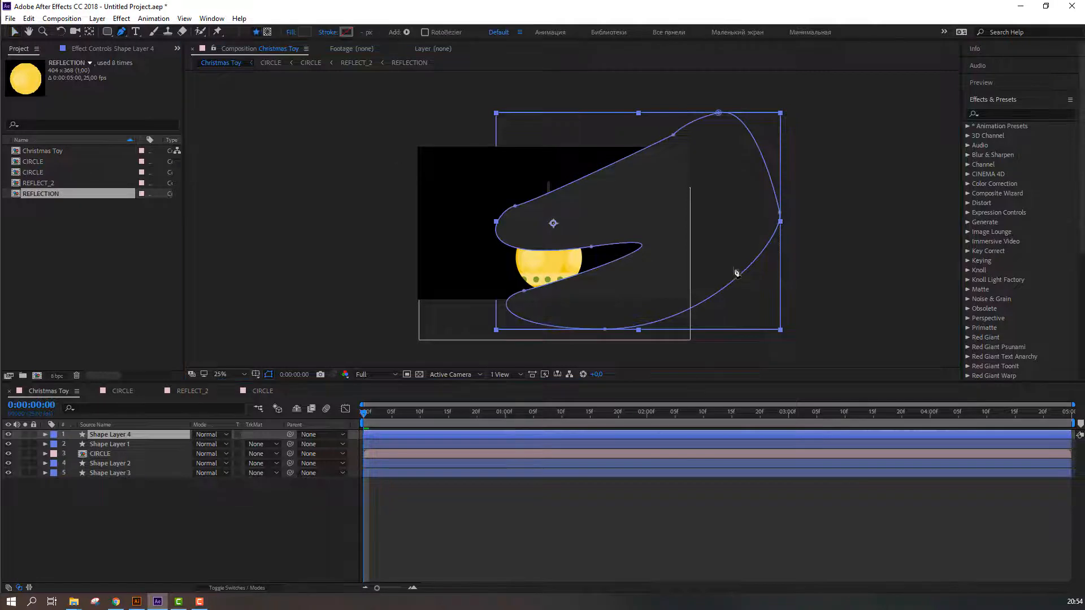
pyautogui.moveTo(592, 246); pyautogui.dragTo(572, 235)
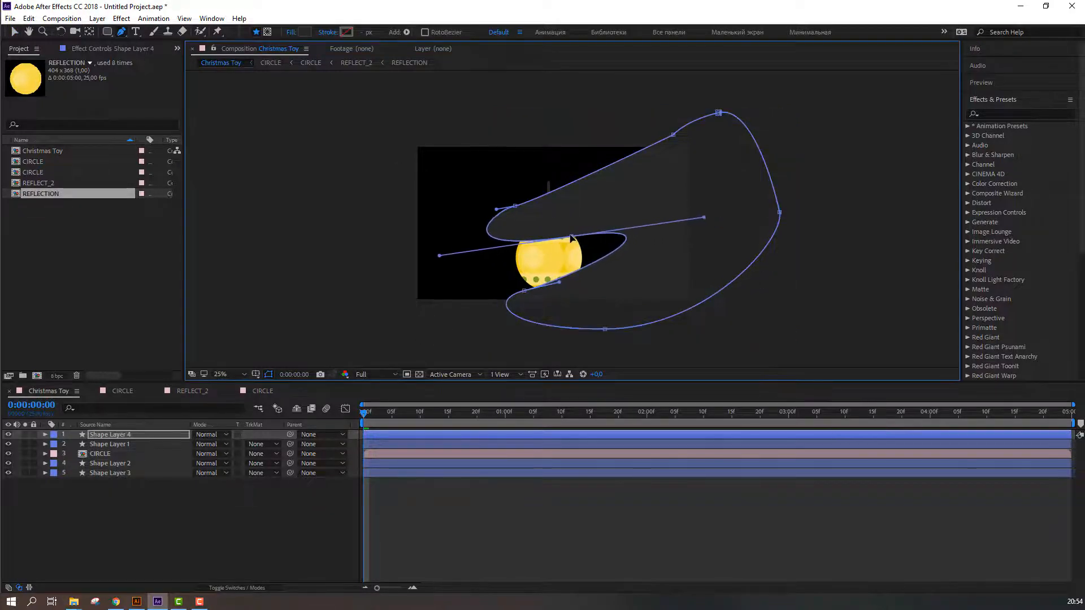
pyautogui.moveTo(515, 209); pyautogui.dragTo(515, 200)
pyautogui.moveTo(673, 134); pyautogui.dragTo(731, 91)
pyautogui.moveTo(572, 237); pyautogui.dragTo(572, 223)
pyautogui.moveTo(524, 291)
pyautogui.mouseDown()
pyautogui.moveTo(503, 299)
pyautogui.moveTo(512, 294)
pyautogui.mouseUp()
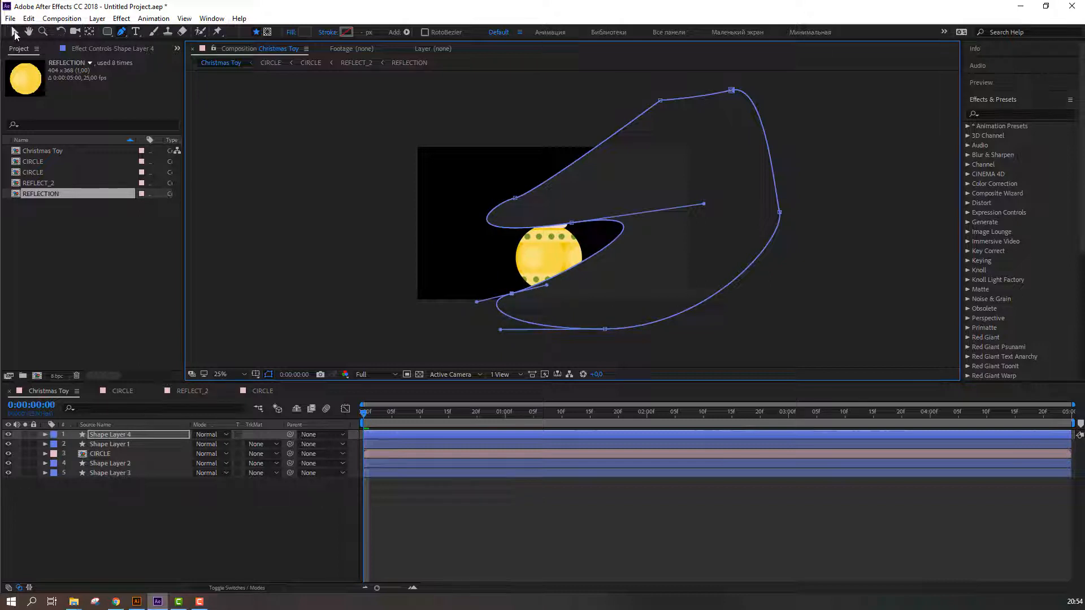
pyautogui.click(15, 33)
pyautogui.click(155, 513)
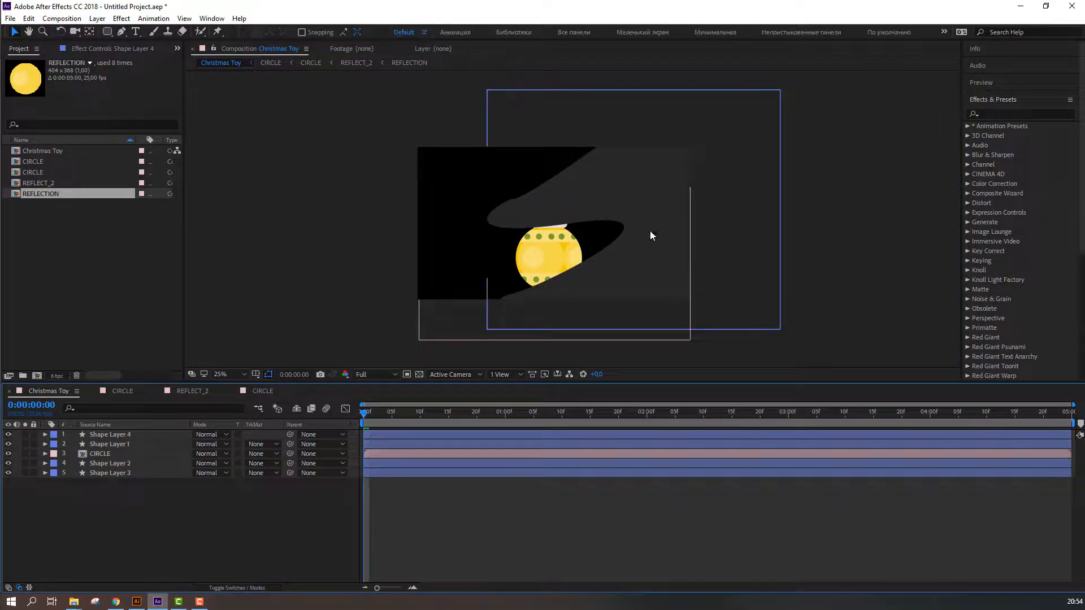
# Adjust the curve handles at the wavy shape's upper-left point so its edge flows smoothly into the rounded tip
pyautogui.click(641, 212)
pyautogui.click(123, 33)
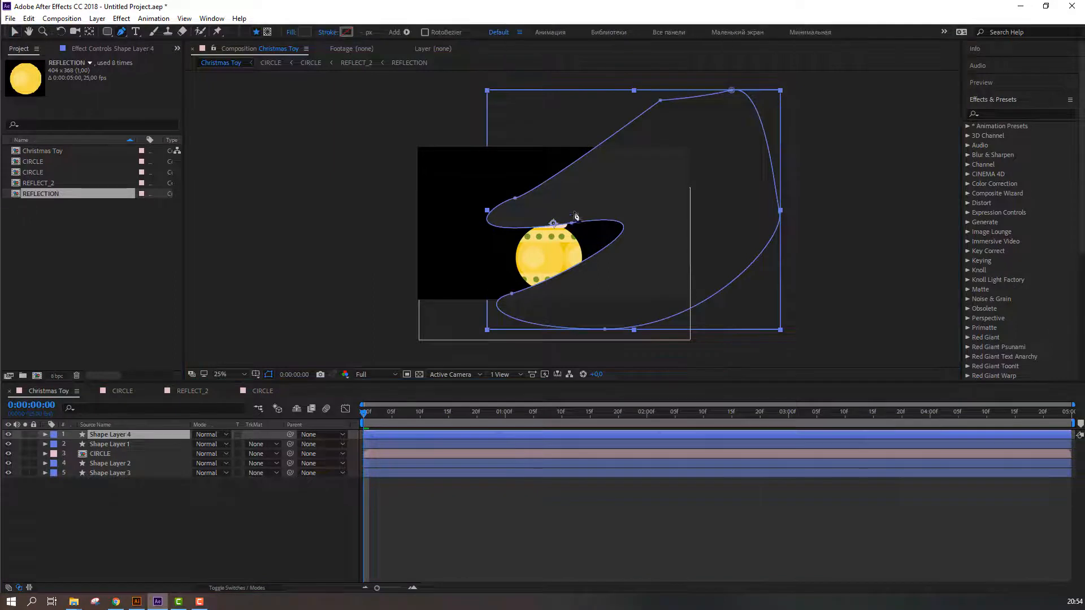
pyautogui.moveTo(515, 198); pyautogui.dragTo(538, 189)
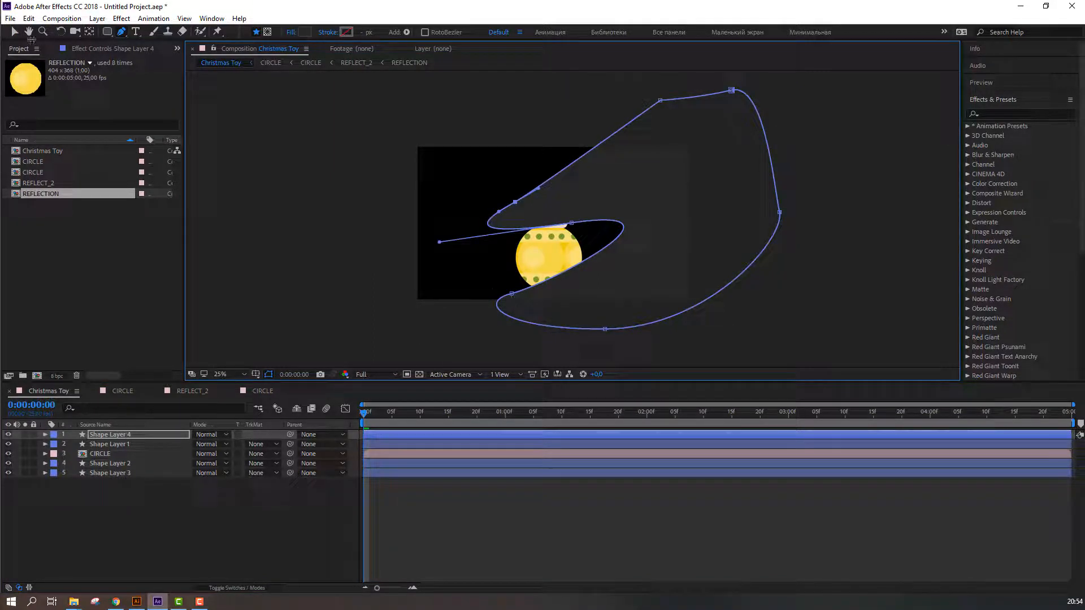
pyautogui.press('v')
# Move Shape Layer 4 behind all other layers and set its fill to dark green 354B1B
pyautogui.click(129, 435)
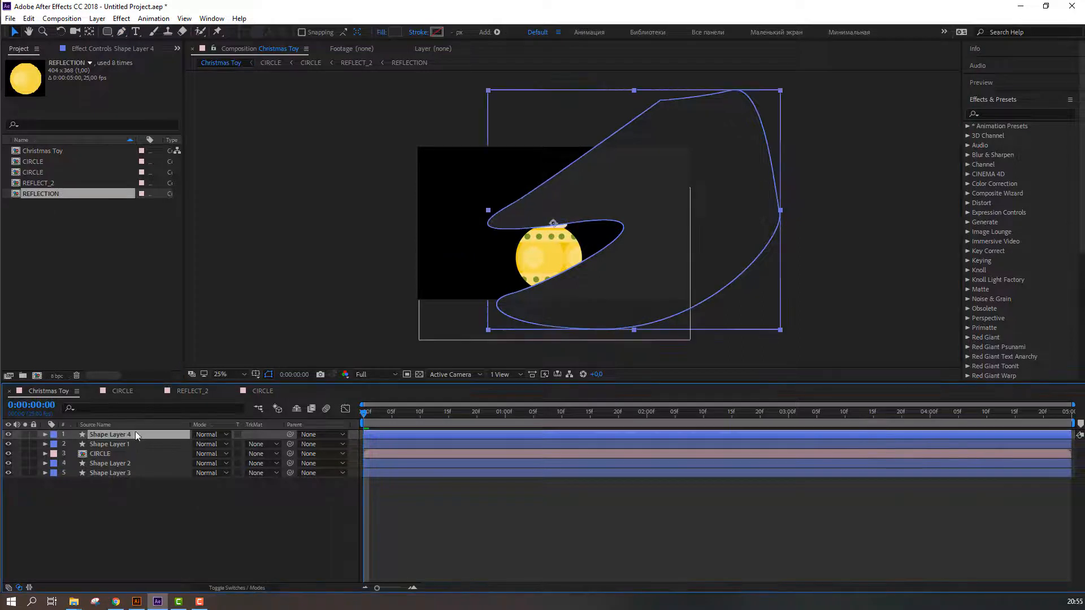
pyautogui.moveTo(117, 435); pyautogui.dragTo(118, 496)
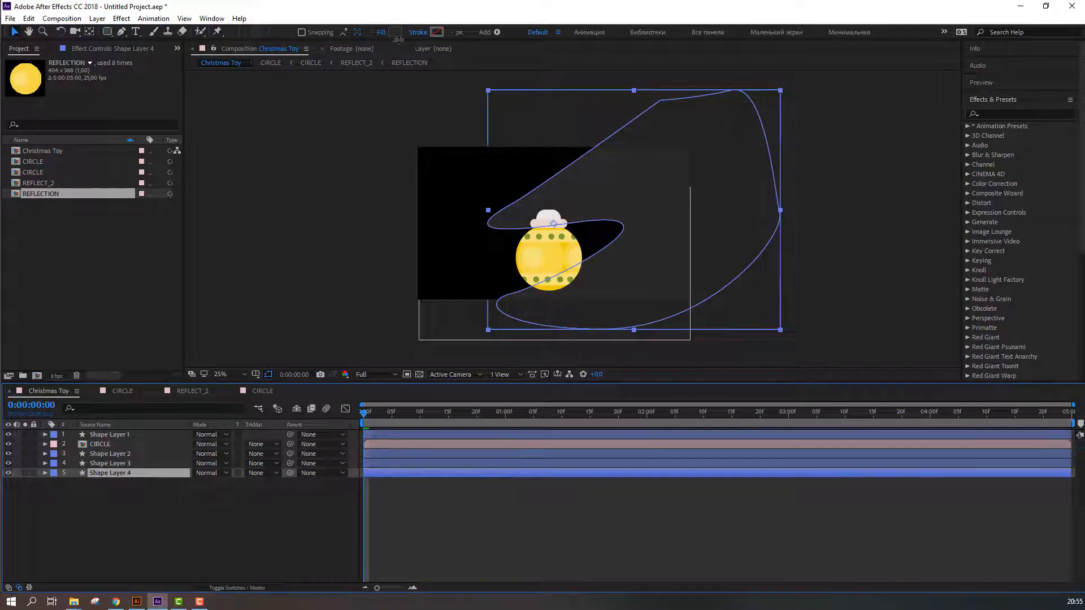
pyautogui.click(395, 32)
pyautogui.click(427, 486)
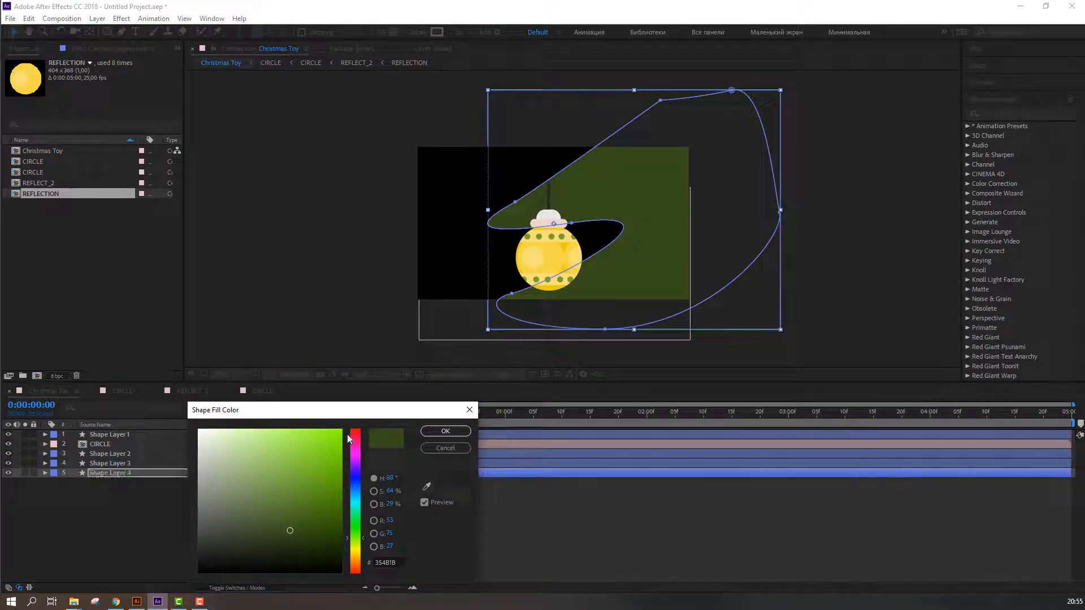
pyautogui.click(446, 432)
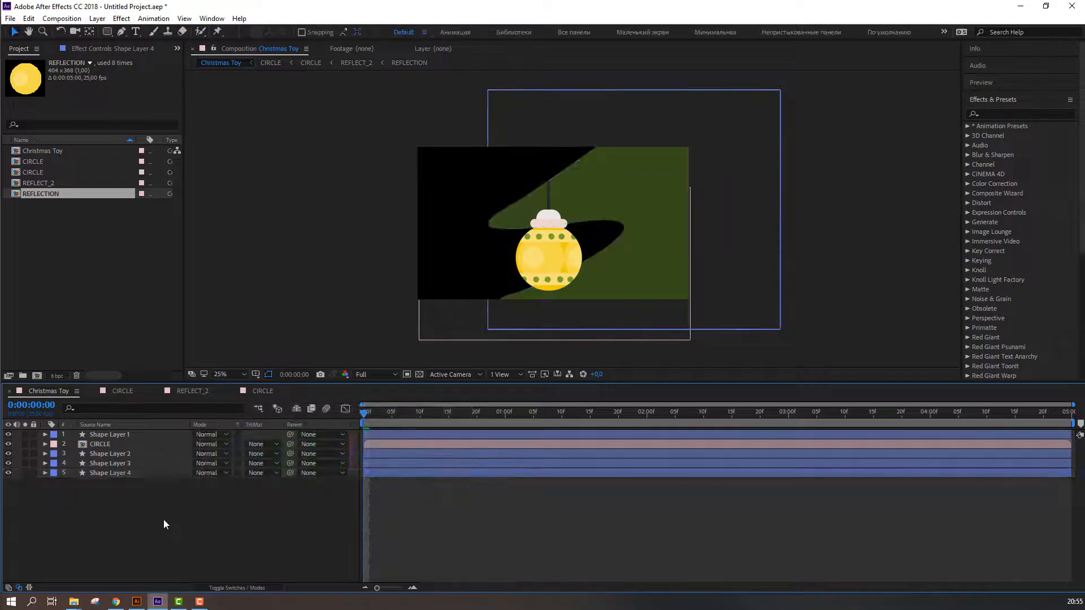
# Duplicate Shape Layer 4, scale the copy to 70% and shift it to the right
pyautogui.click(118, 472)
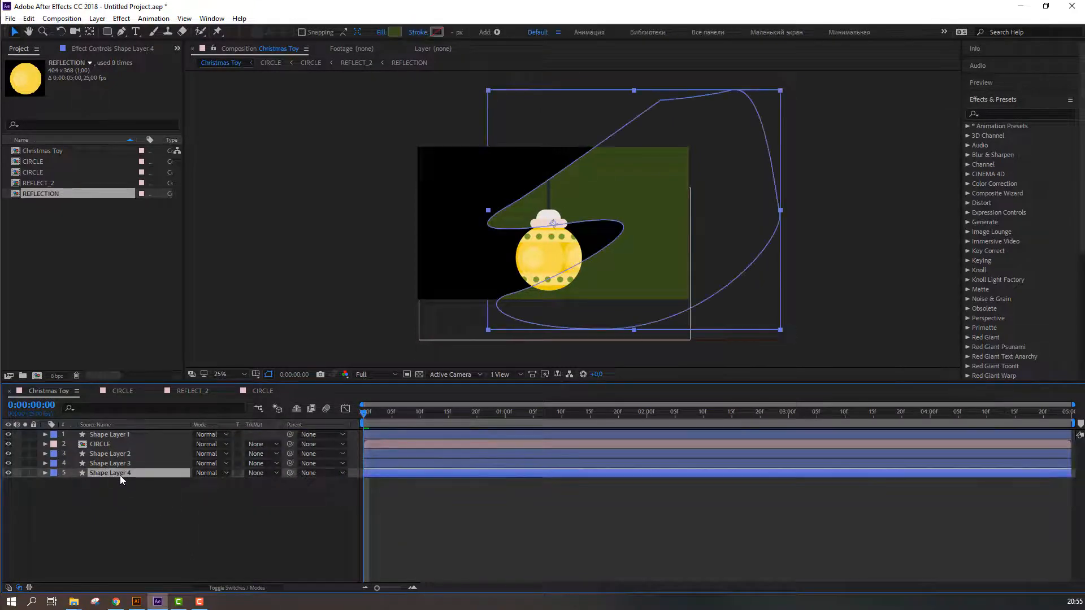
pyautogui.click(28, 18)
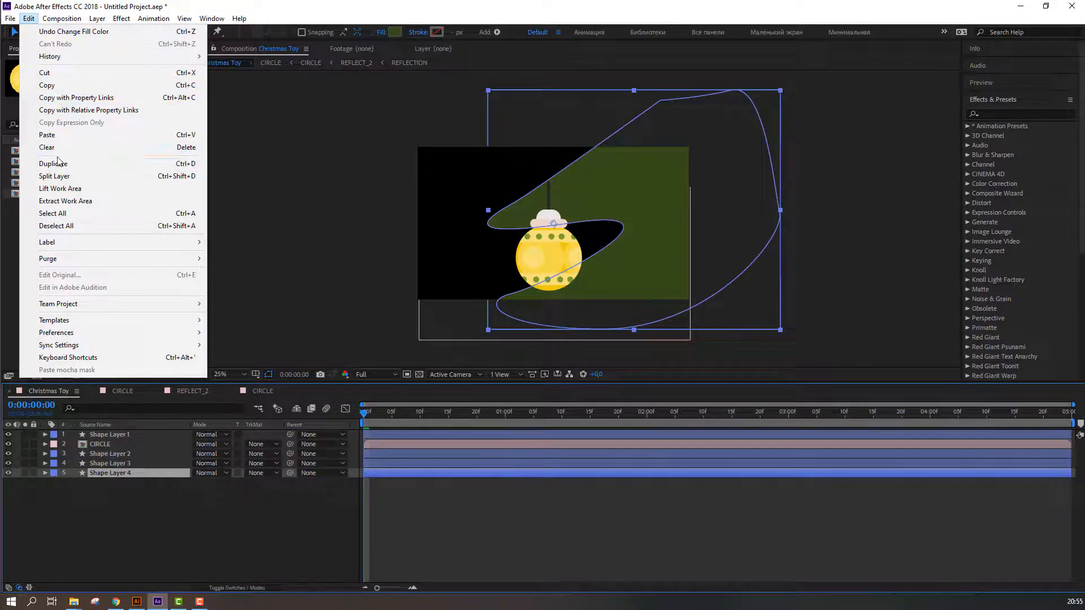
pyautogui.click(40, 158)
pyautogui.press('s')
pyautogui.moveTo(221, 483); pyautogui.dragTo(204, 483)
pyautogui.moveTo(625, 275); pyautogui.dragTo(659, 270)
# Reshape the upper-left tip and inner curve of Shape Layer 5 by moving their path points up and left
pyautogui.click(122, 31)
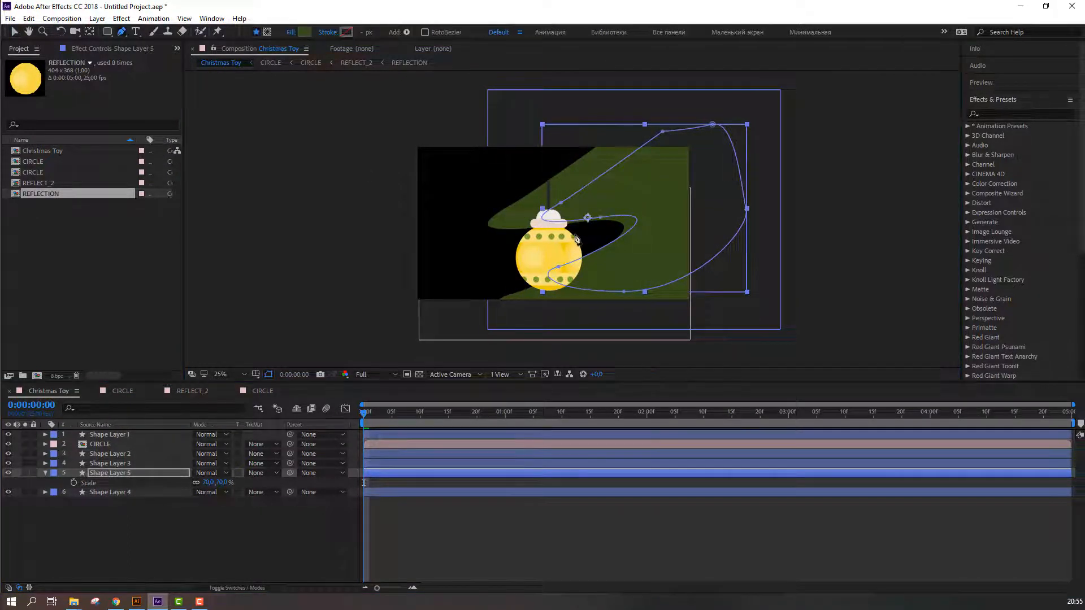
pyautogui.scroll(2, 570, 226)
pyautogui.moveTo(548, 188); pyautogui.dragTo(520, 166)
pyautogui.click(627, 215)
pyautogui.moveTo(627, 215); pyautogui.dragTo(606, 208)
# Reshape the lower bend of Shape Layer 5 by moving its path points right and extending their curve handles
pyautogui.moveTo(546, 317); pyautogui.dragTo(576, 326)
pyautogui.scroll(-3, 540, 305)
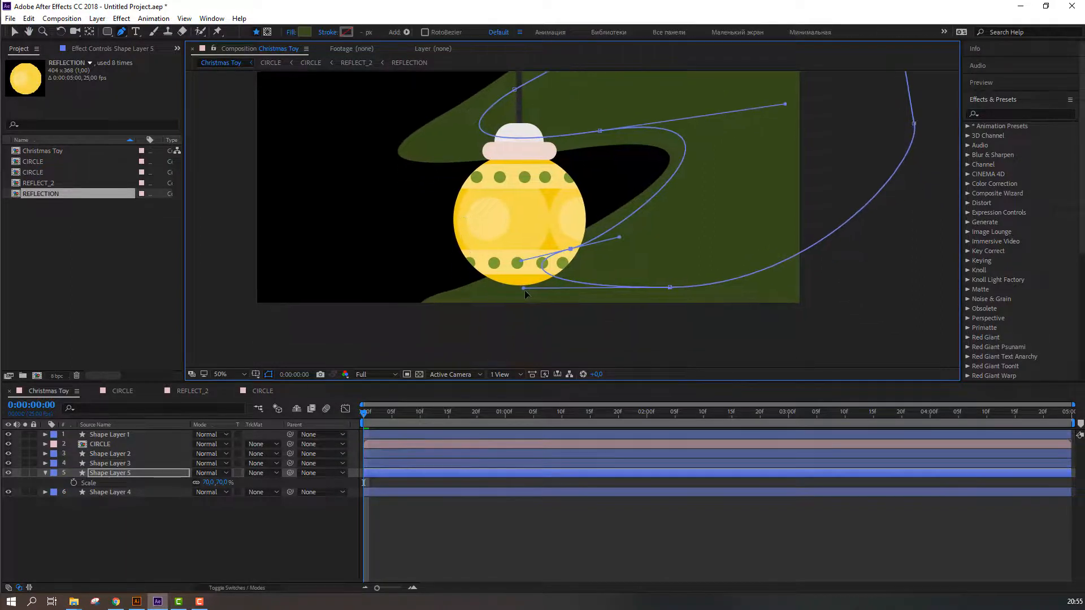
pyautogui.moveTo(525, 289); pyautogui.dragTo(540, 312)
pyautogui.moveTo(670, 287); pyautogui.dragTo(711, 287)
pyautogui.moveTo(520, 259); pyautogui.dragTo(456, 303)
pyautogui.moveTo(567, 252); pyautogui.dragTo(587, 252)
pyautogui.click(15, 32)
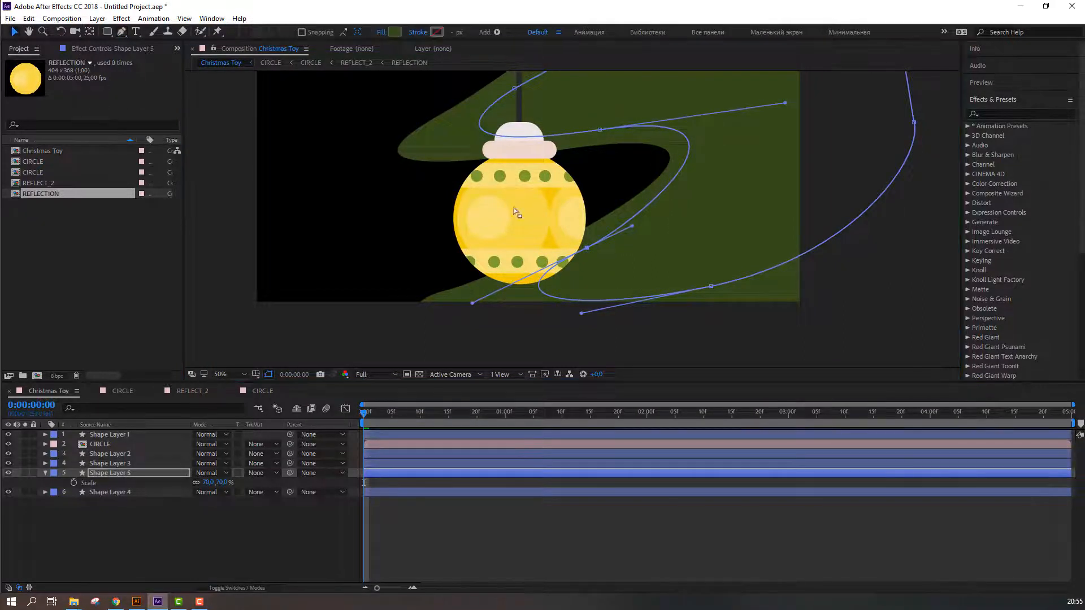
# Set Shape Layer 5's fill to a lighter green than the wavy shape behind it
pyautogui.scroll(-2, 508, 198)
pyautogui.click(394, 32)
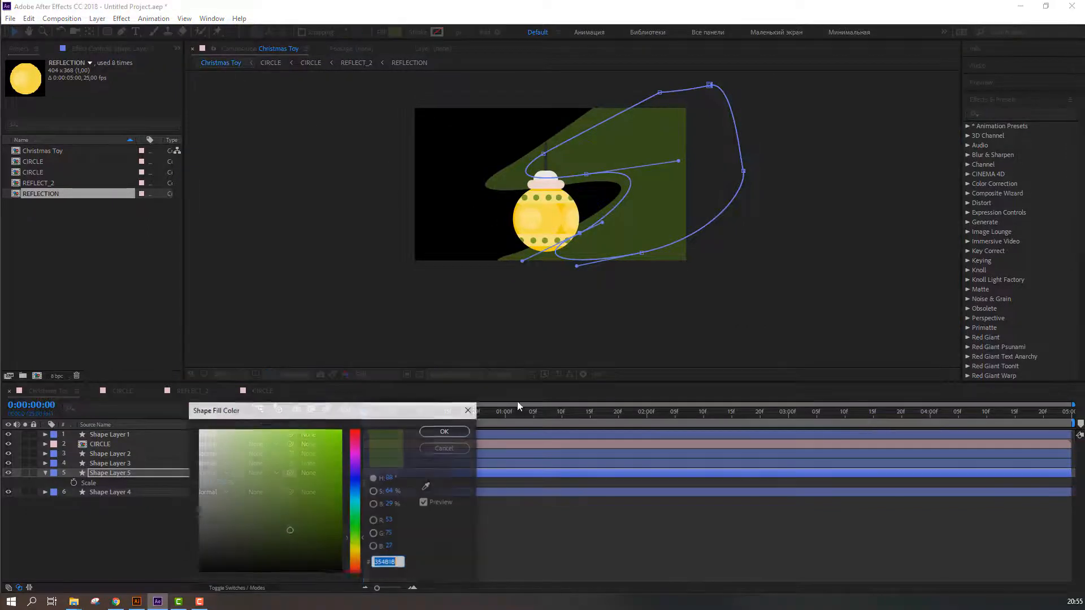
pyautogui.moveTo(289, 514)
pyautogui.mouseDown()
pyautogui.moveTo(293, 503)
pyautogui.moveTo(289, 514)
pyautogui.mouseUp()
pyautogui.click(446, 430)
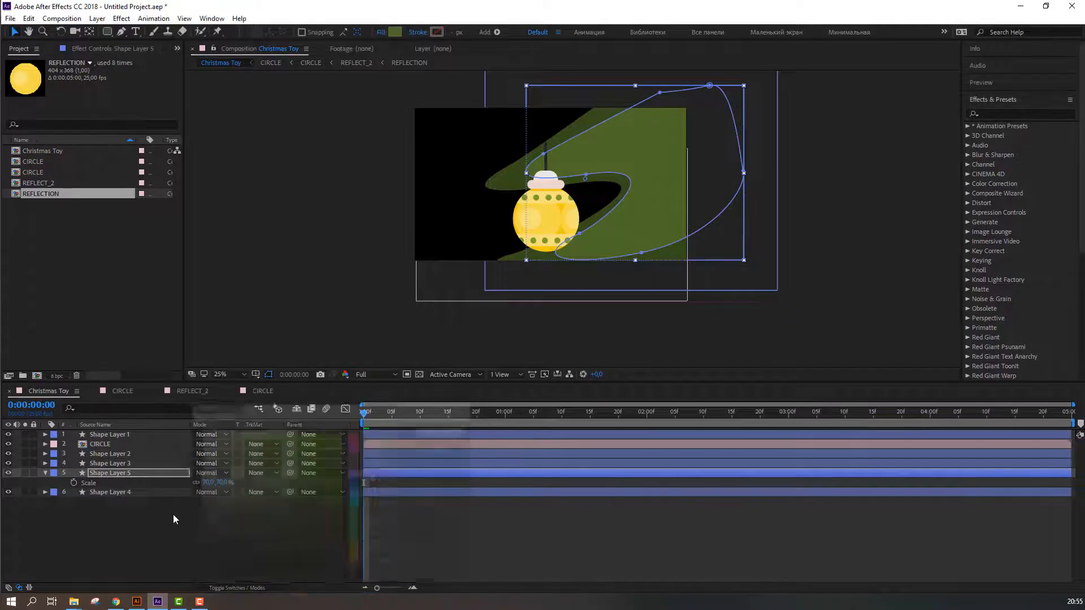
pyautogui.click(155, 520)
pyautogui.scroll(-2, 368, 288)
pyautogui.press('.')
pyautogui.press('.')
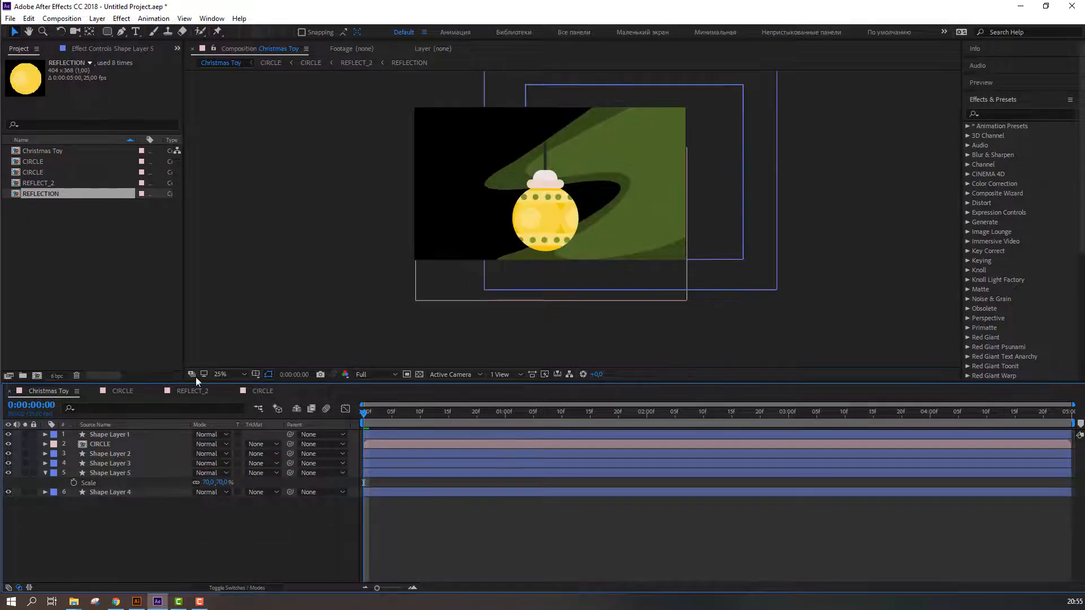
# Move the lighter green shape up and right so that more of the dark green edge shows around it
pyautogui.press(',')
pyautogui.click(45, 473)
pyautogui.click(94, 475)
pyautogui.moveTo(617, 202); pyautogui.dragTo(639, 193)
pyautogui.click(266, 520)
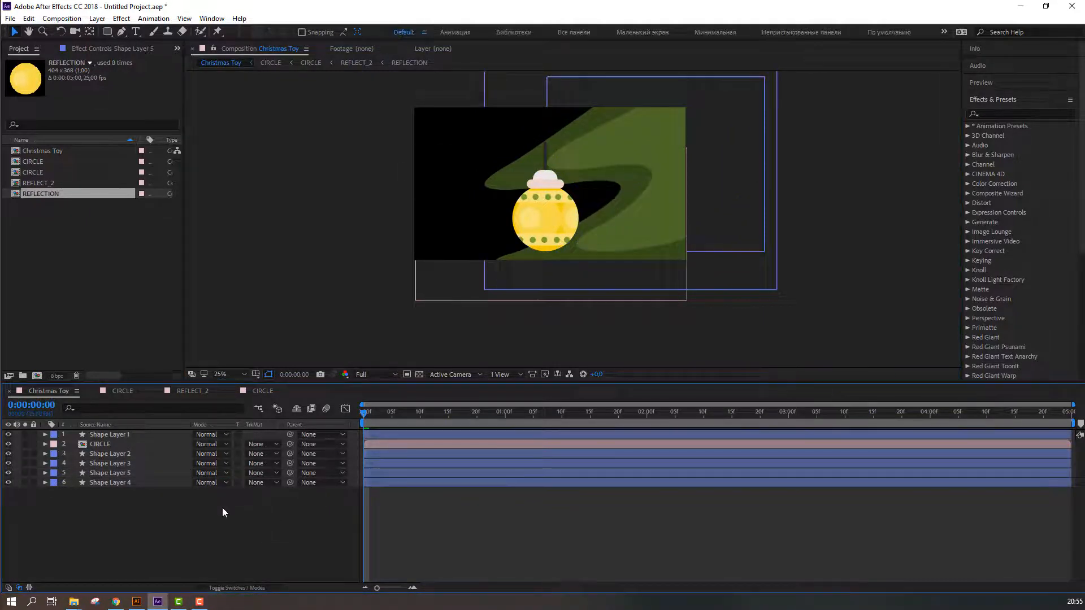
# Duplicate the lighter green Shape Layer 5
pyautogui.click(109, 475)
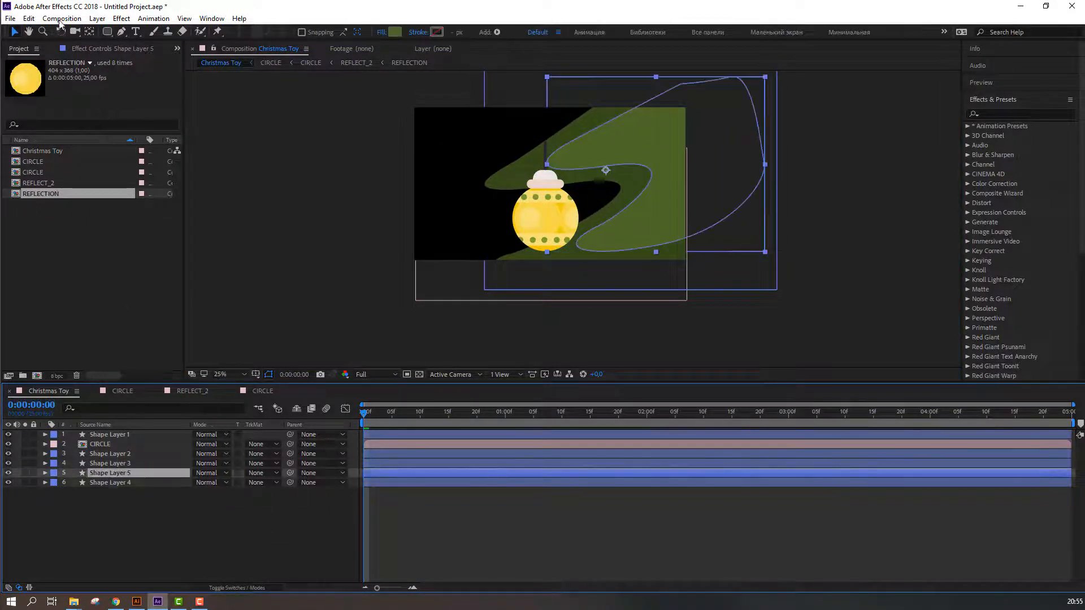
pyautogui.click(36, 20)
pyautogui.click(34, 162)
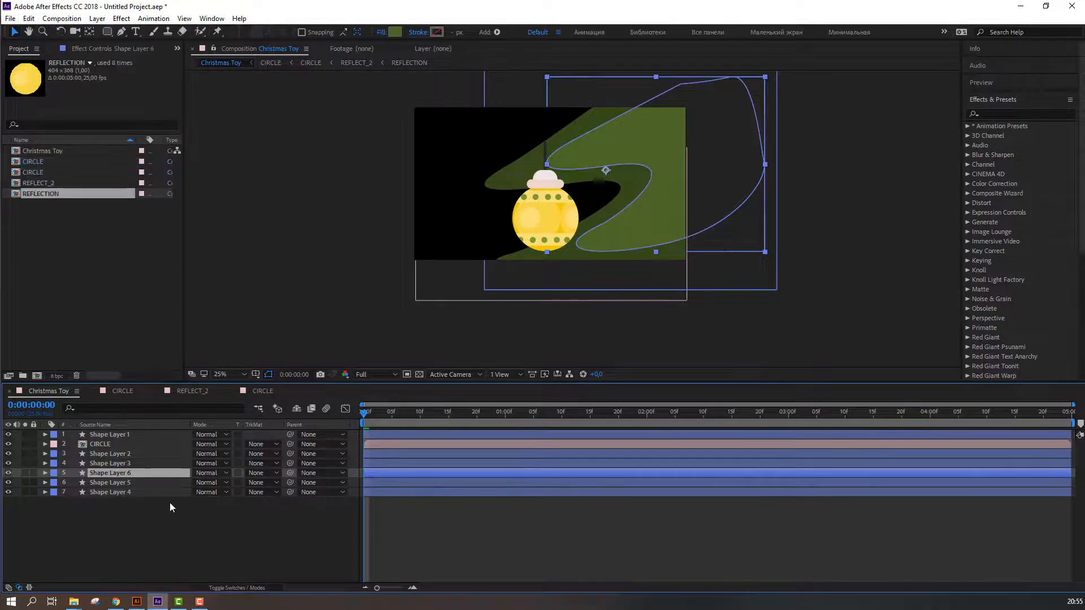
# Scale the duplicated Shape Layer 6 to 51% and move it right so the green shapes beneath stay exposed around it
pyautogui.press('s')
pyautogui.moveTo(205, 482); pyautogui.dragTo(194, 482)
pyautogui.moveTo(637, 205); pyautogui.dragTo(685, 192)
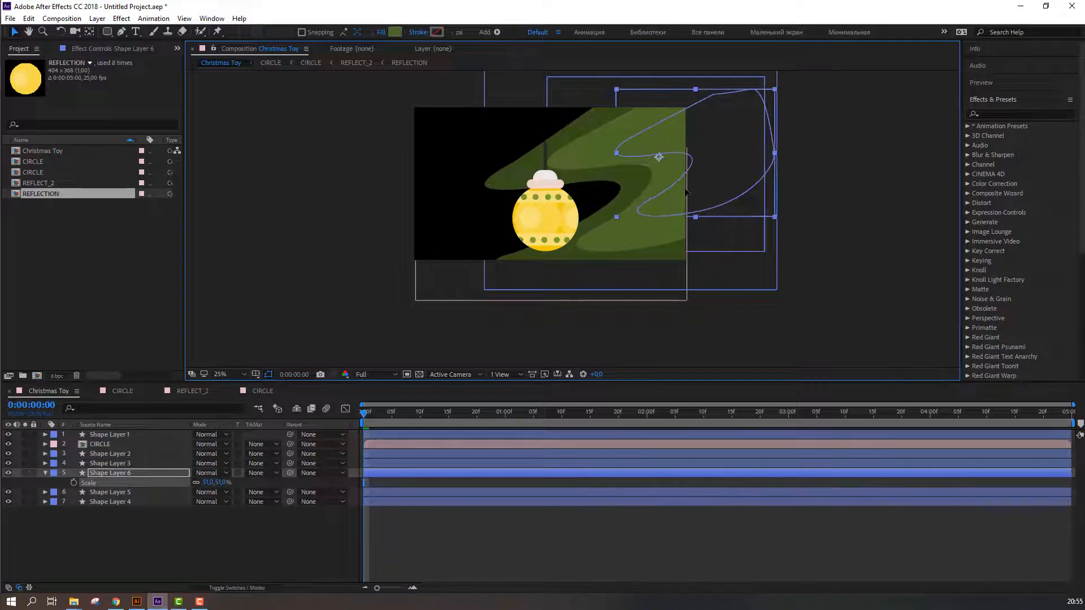
# Reshape Shape Layer 6's wavy edge by moving its upper-left, middle and lower path points and adjusting their curve handles
pyautogui.click(121, 31)
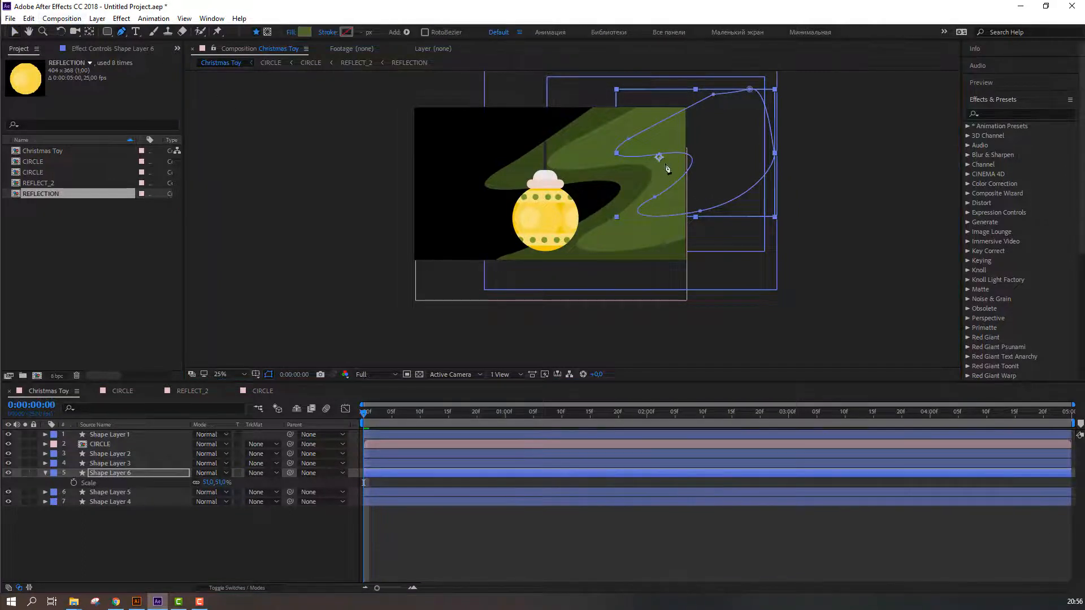
pyautogui.moveTo(660, 154); pyautogui.dragTo(630, 128)
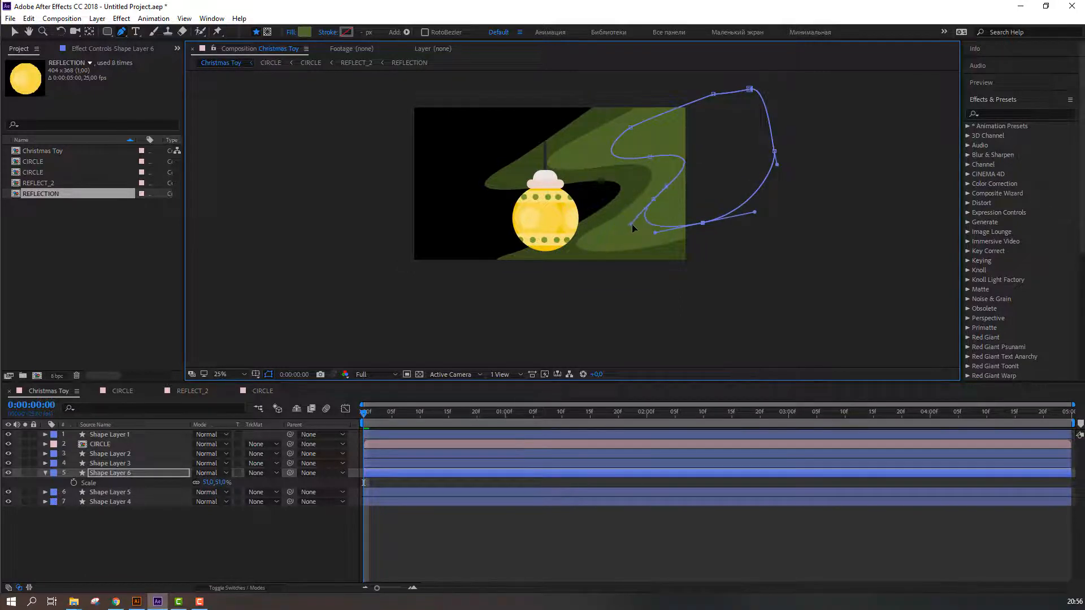
pyautogui.click(654, 200)
pyautogui.moveTo(648, 155); pyautogui.dragTo(633, 154)
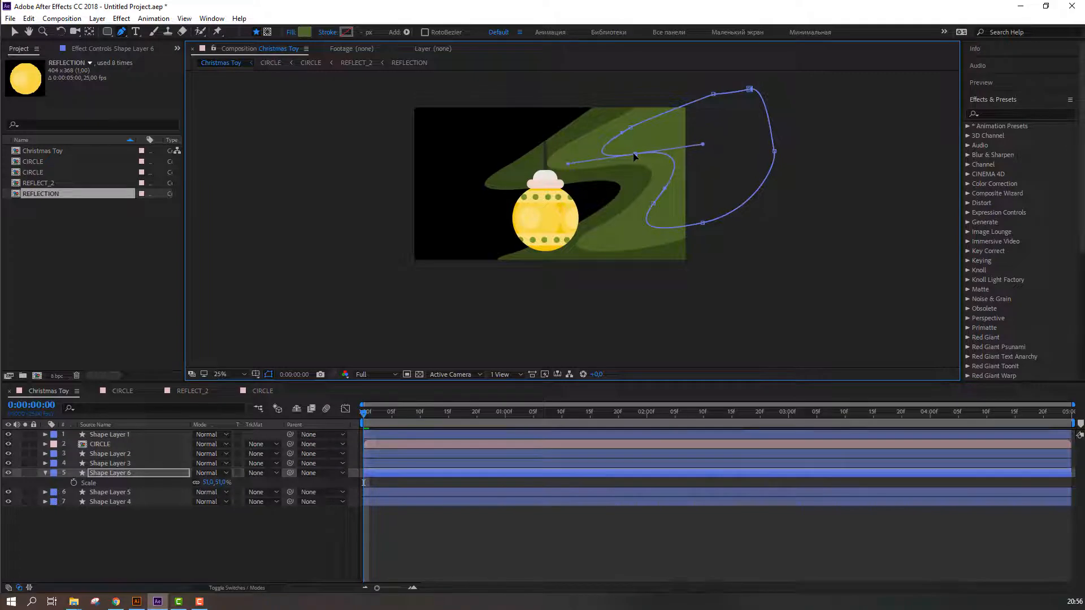
# Set Shape Layer 6's fill to the lighter olive green 6A862D and collapse the layer's properties
pyautogui.click(13, 32)
pyautogui.click(395, 32)
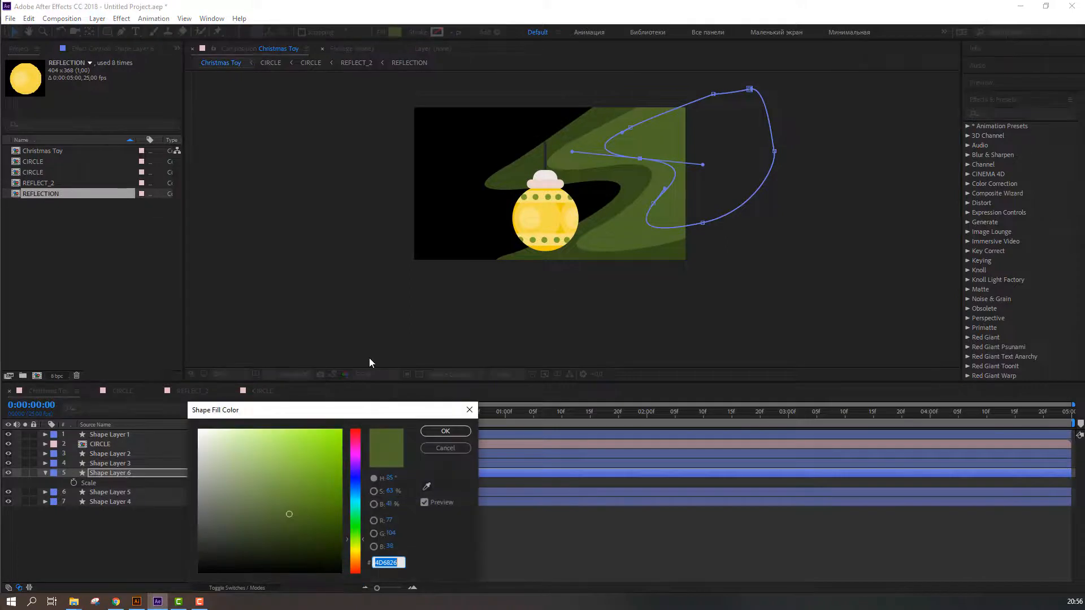
pyautogui.click(427, 486)
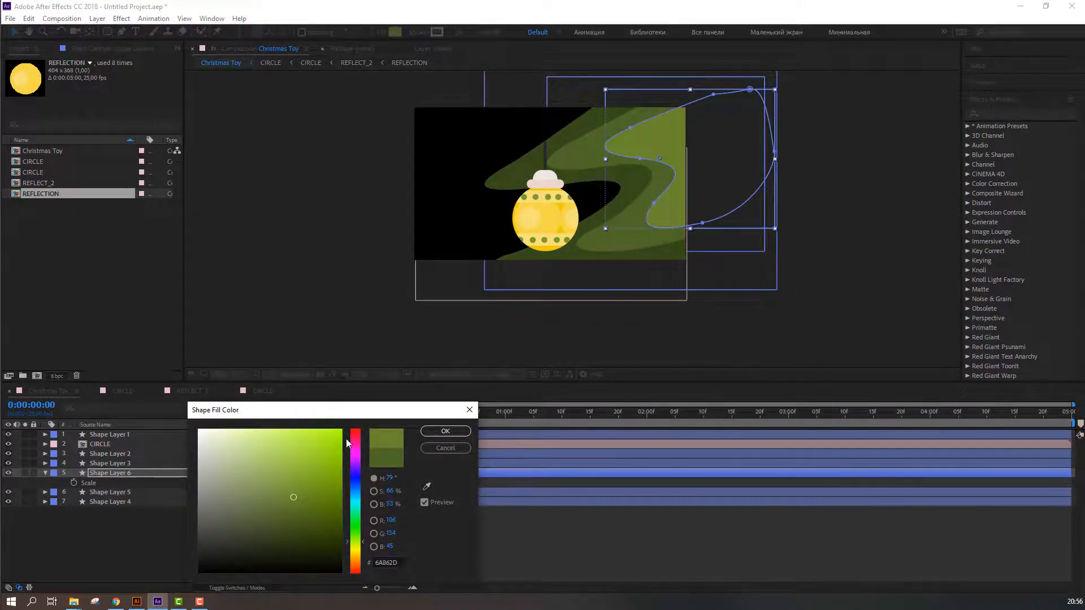
pyautogui.click(445, 431)
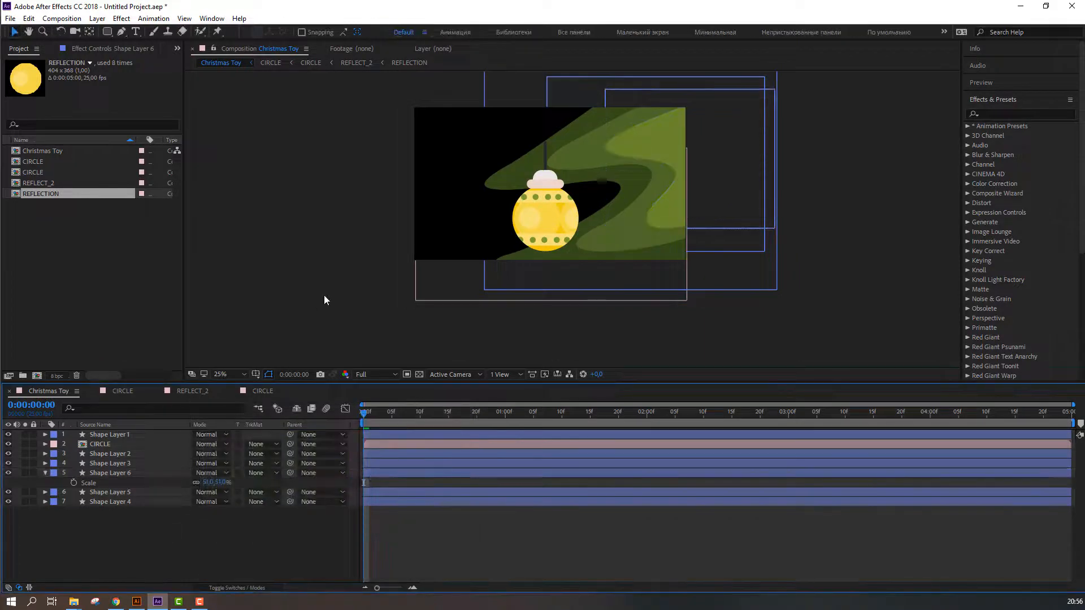
pyautogui.scroll(-2, 324, 296)
pyautogui.scroll(4, 339, 300)
pyautogui.scroll(-2, 371, 305)
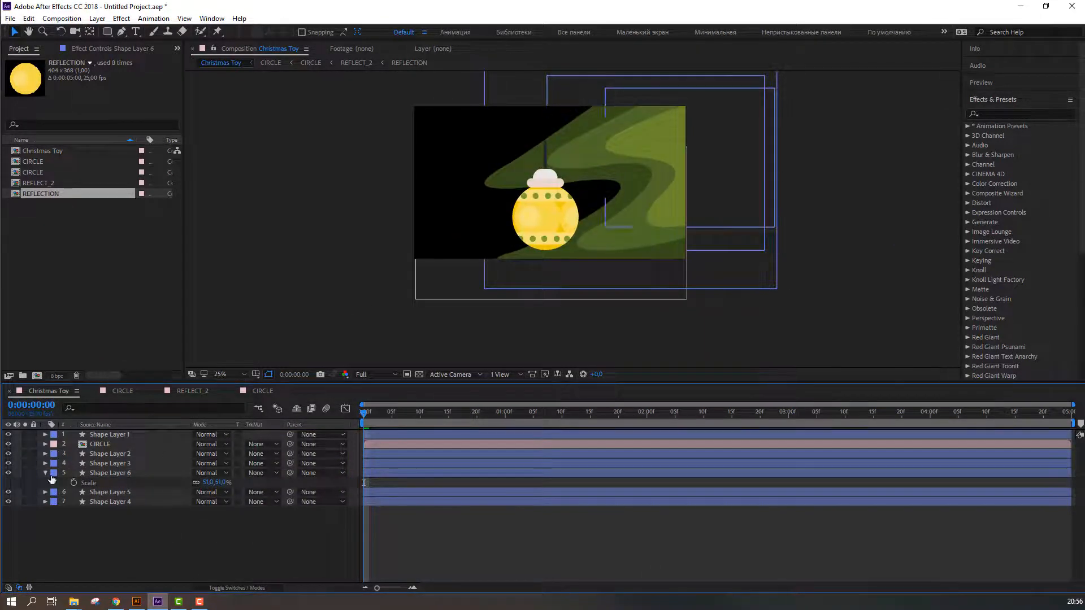
pyautogui.click(43, 473)
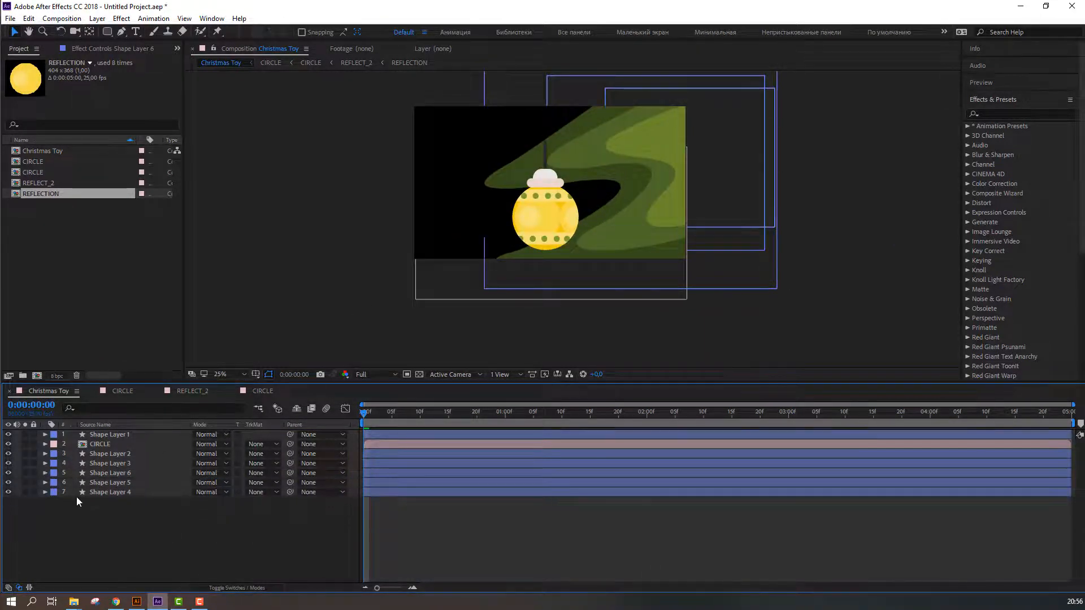
# Create a solid layer named BG and place it beneath all other layers in the Christmas Toy composition
pyautogui.rightClick(197, 551)
pyautogui.moveTo(223, 417)
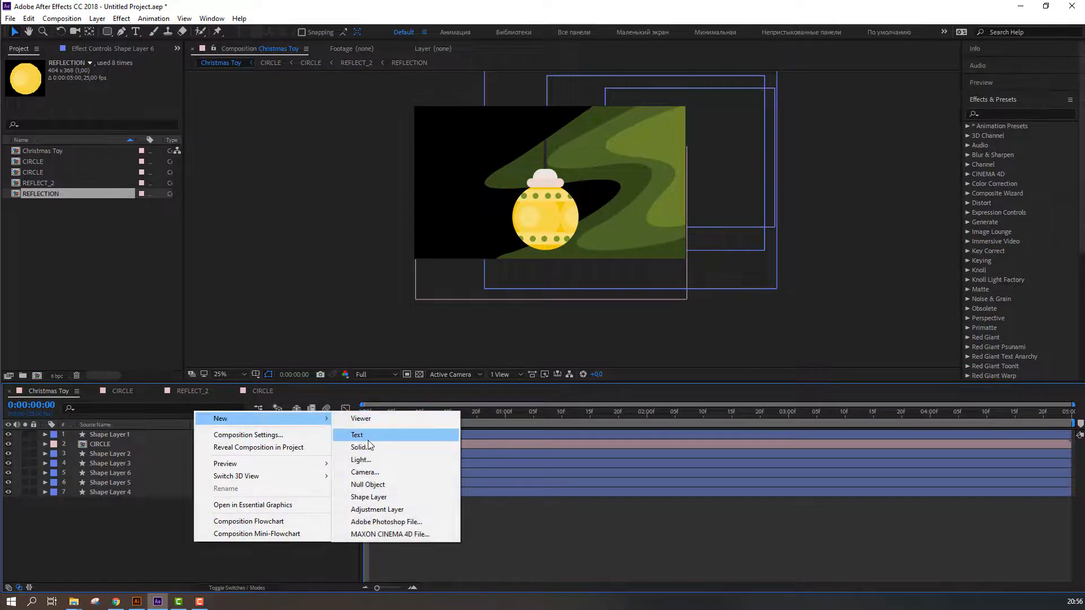
pyautogui.click(362, 447)
pyautogui.write('BG')
pyautogui.click(311, 412)
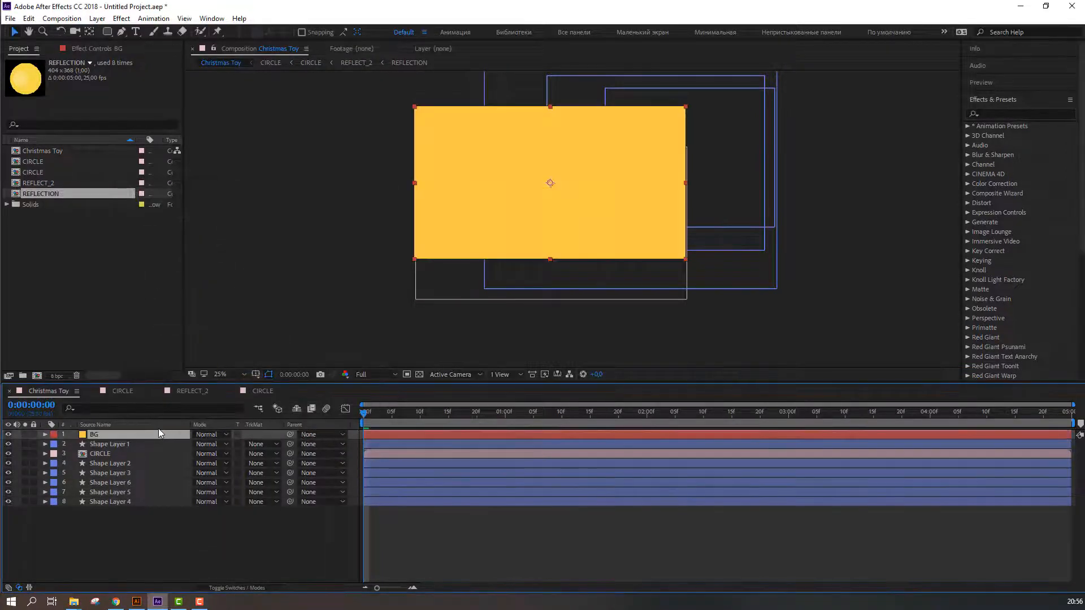
pyautogui.moveTo(159, 430); pyautogui.dragTo(144, 519)
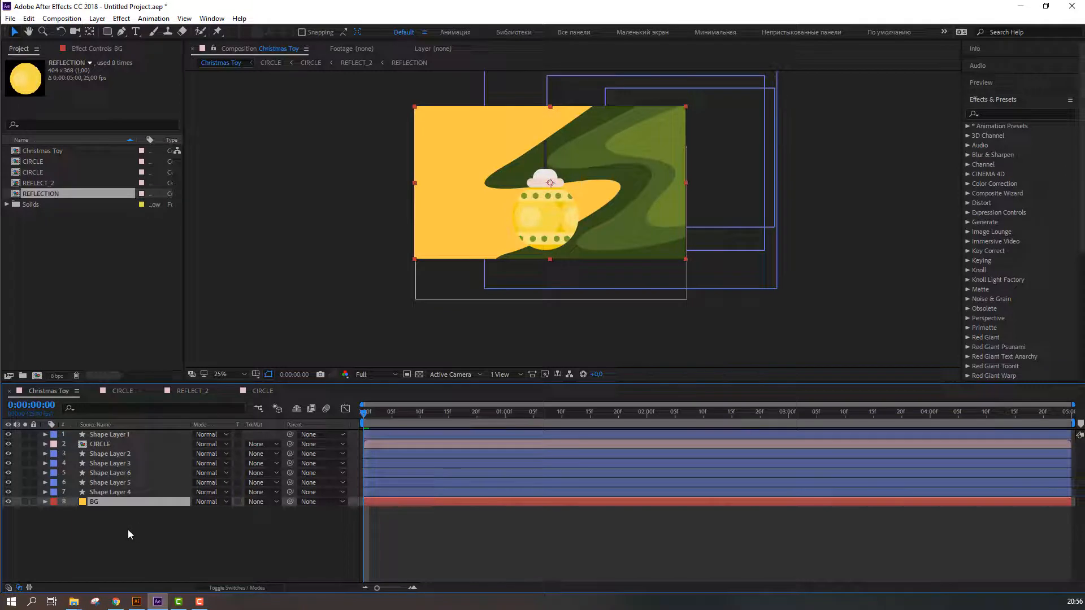
pyautogui.click(127, 530)
# Move the whole toy (Shape Layers 1, 2 and 3 and CIRCLE) slightly down and left in the frame
pyautogui.moveTo(107, 435); pyautogui.dragTo(103, 468)
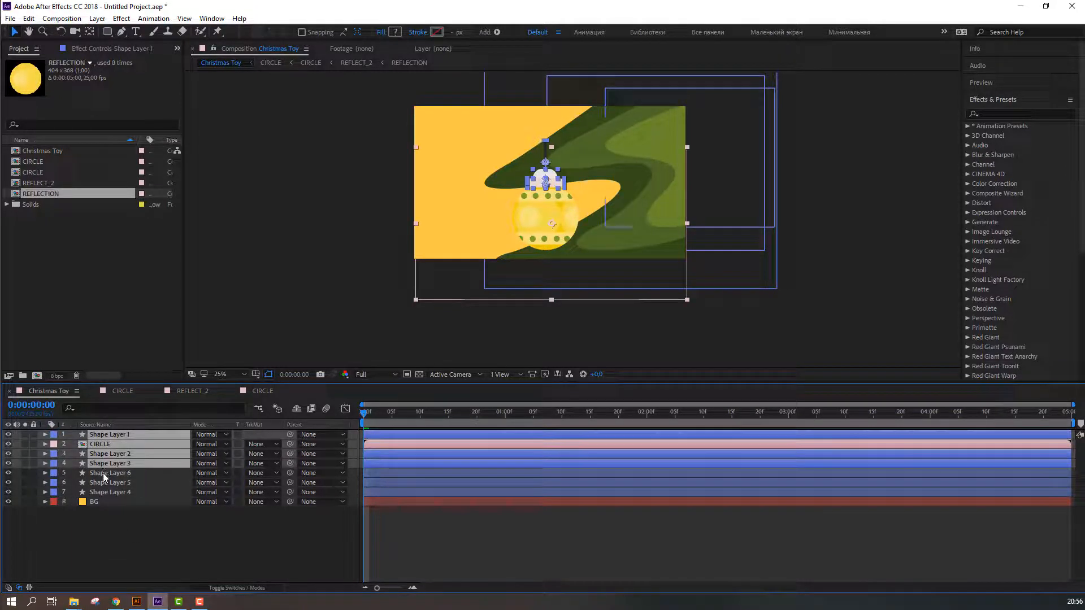
pyautogui.keyDown('ctrl'); pyautogui.click(103, 473); pyautogui.keyUp('ctrl')
pyautogui.keyDown('ctrl'); pyautogui.click(100, 476); pyautogui.keyUp('ctrl')
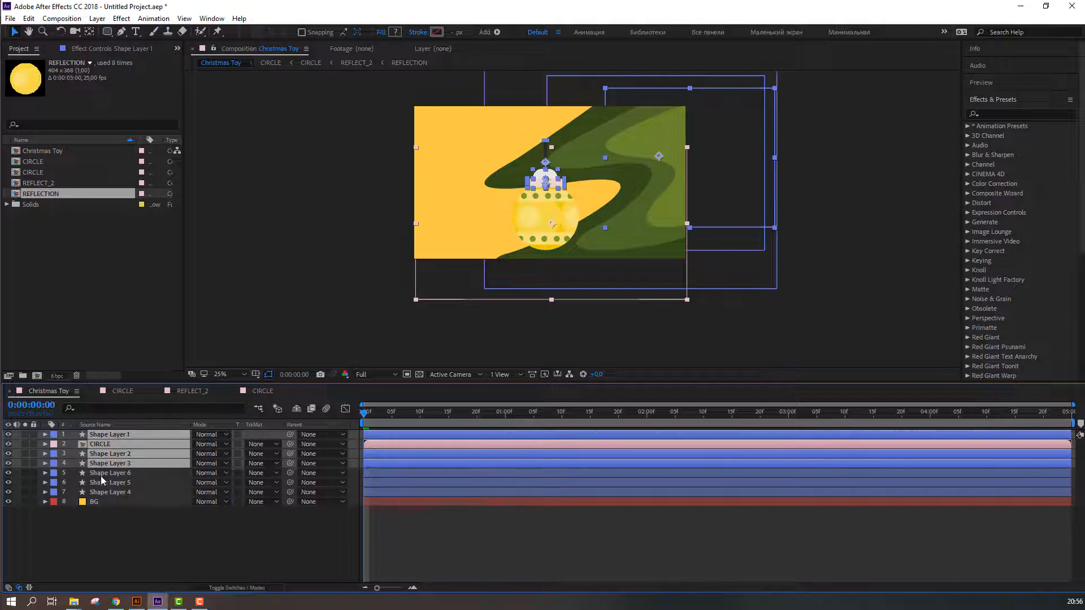
pyautogui.click(12, 441)
pyautogui.click(10, 435)
pyautogui.moveTo(537, 208)
pyautogui.mouseDown()
pyautogui.moveTo(521, 207)
pyautogui.moveTo(532, 220)
pyautogui.mouseUp()
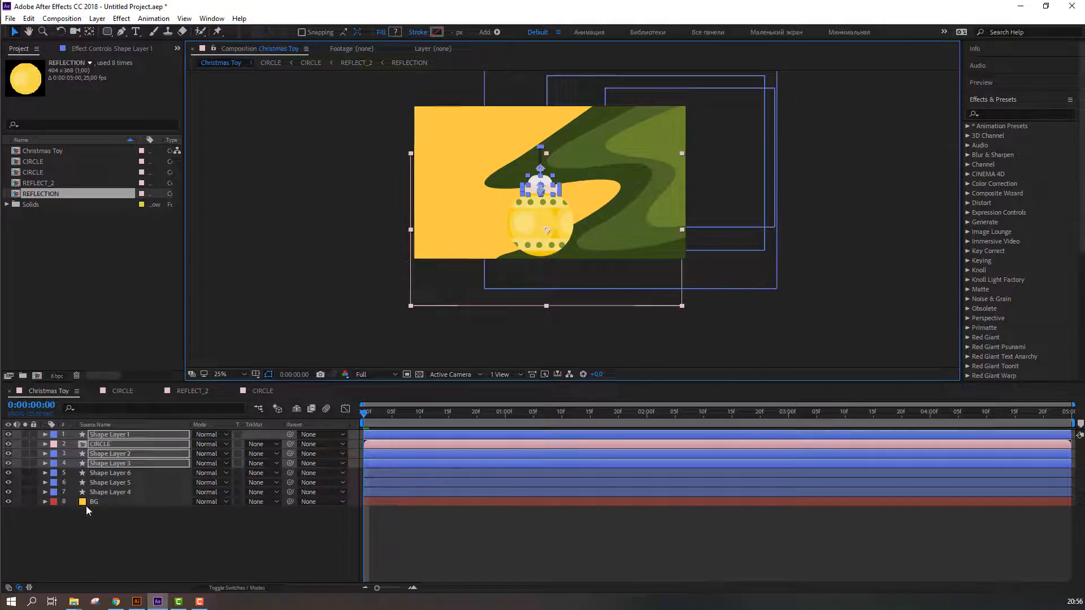
# Move the three wavy green shapes, Shape Layers 4, 5 and 6, together slightly up and right
pyautogui.click(110, 492)
pyautogui.keyDown('shift'); pyautogui.click(111, 473); pyautogui.keyUp('shift')
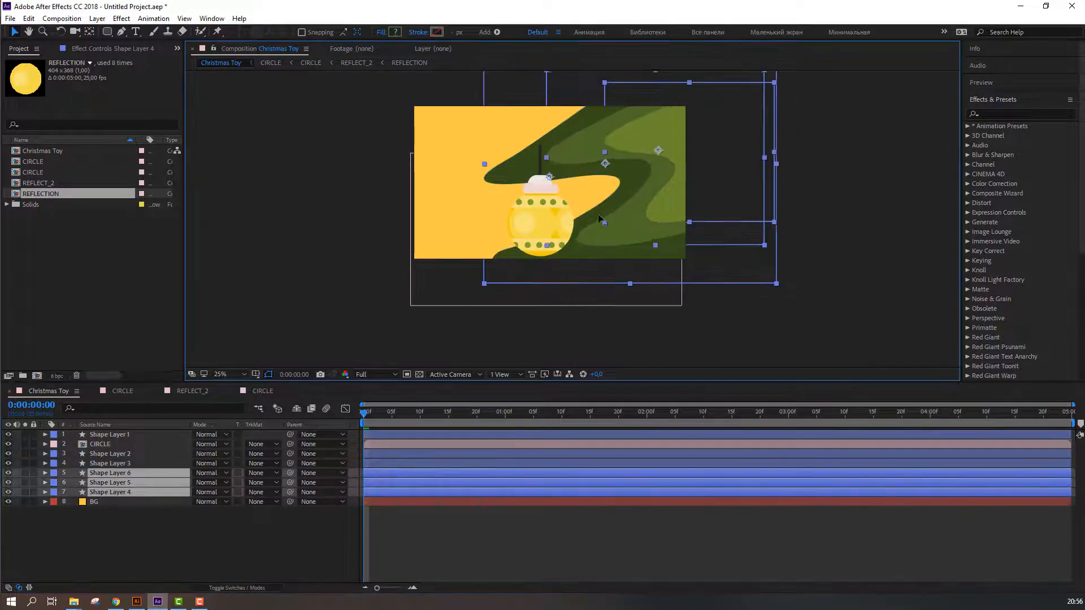
pyautogui.moveTo(599, 218); pyautogui.dragTo(609, 214)
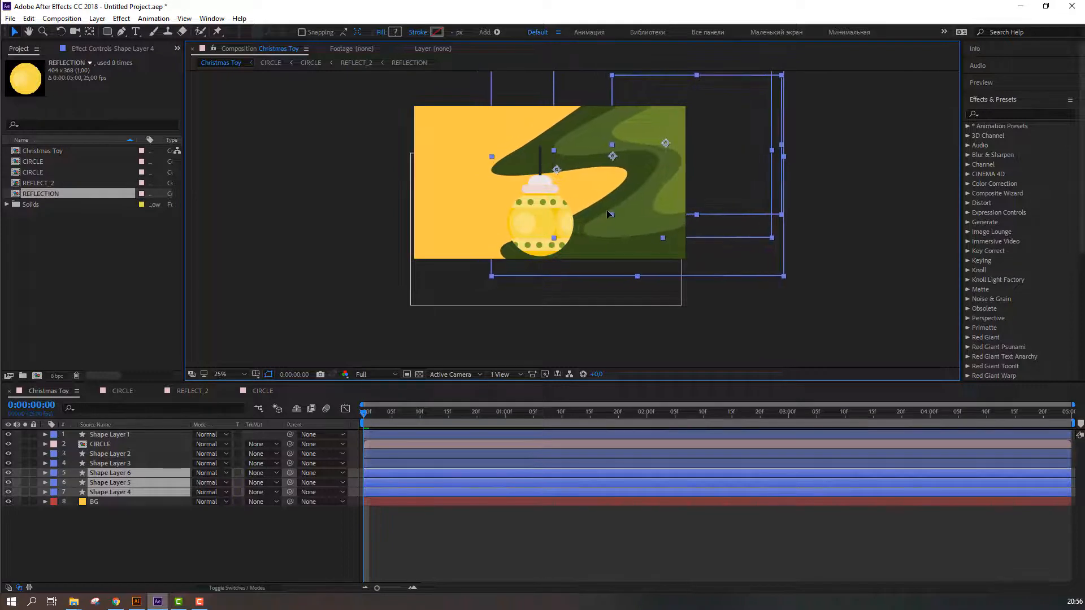
pyautogui.click(161, 545)
# Apply the Fill effect to the BG solid with a muted salmon colour and fit the composition in the viewer
pyautogui.click(130, 502)
pyautogui.click(988, 119)
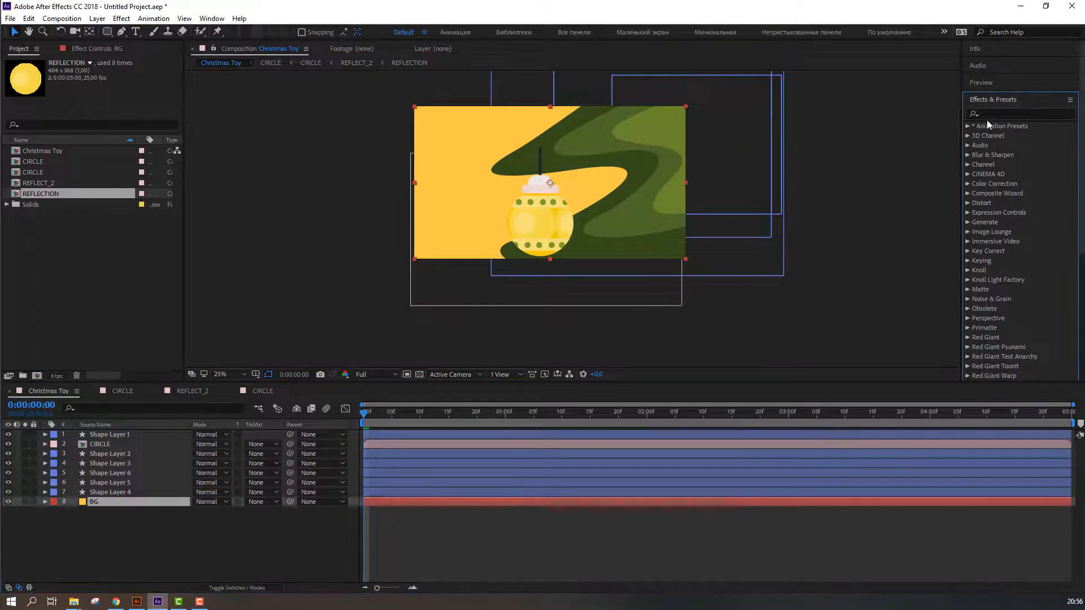
pyautogui.write('fill')
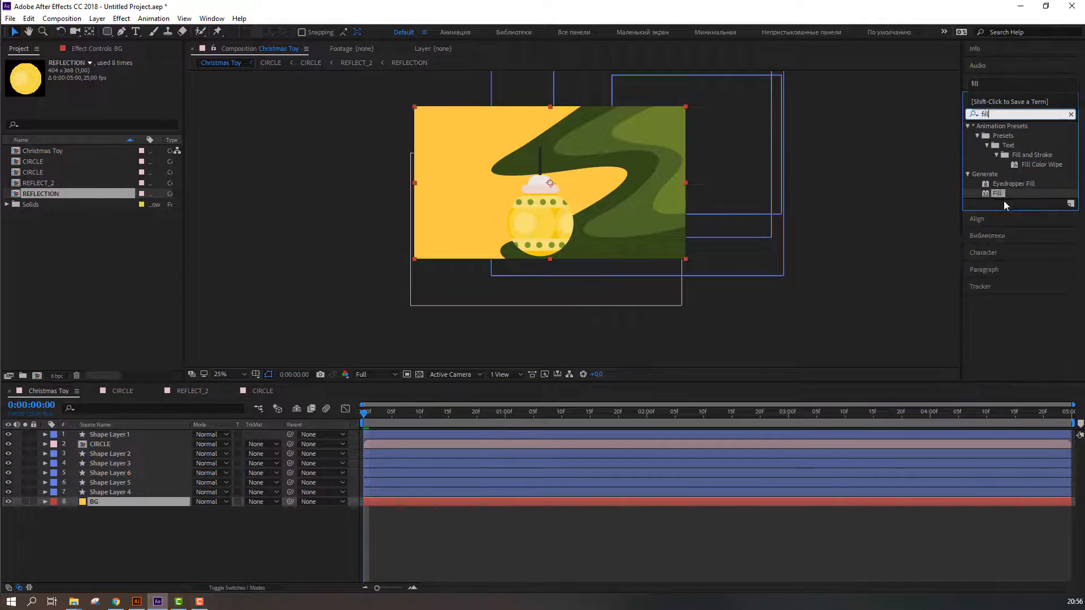
pyautogui.doubleClick(999, 193)
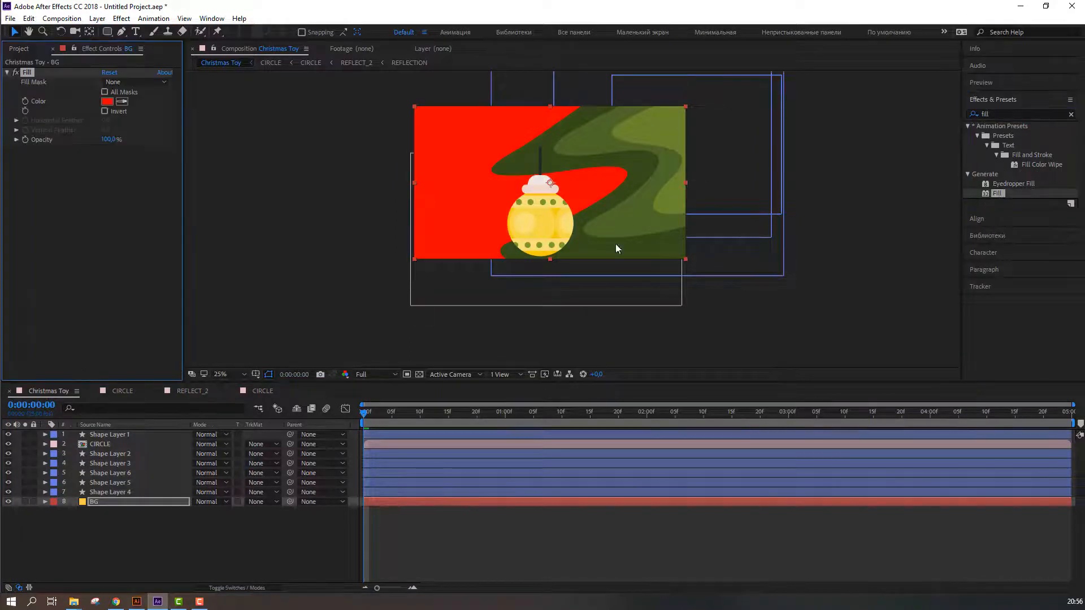
pyautogui.click(107, 102)
pyautogui.moveTo(261, 457); pyautogui.dragTo(265, 465)
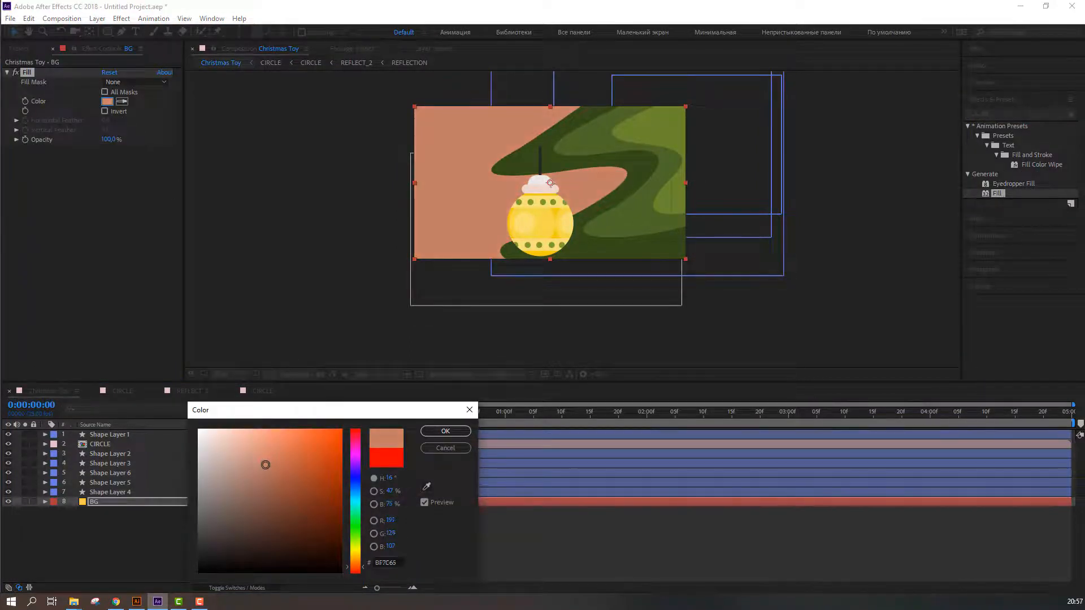
pyautogui.click(445, 431)
pyautogui.click(226, 374)
pyautogui.click(238, 400)
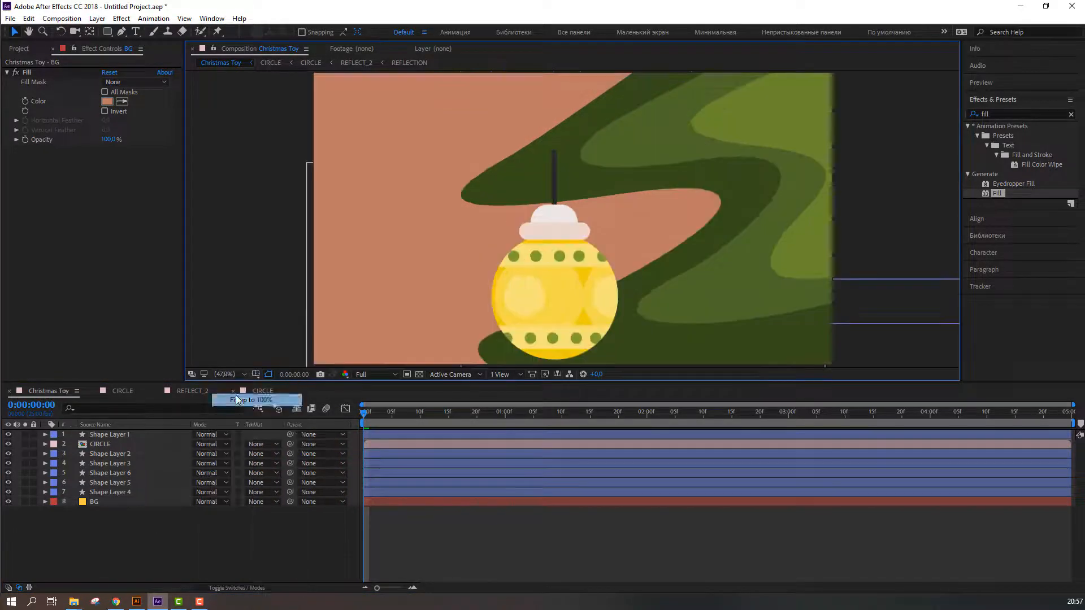
pyautogui.click(109, 507)
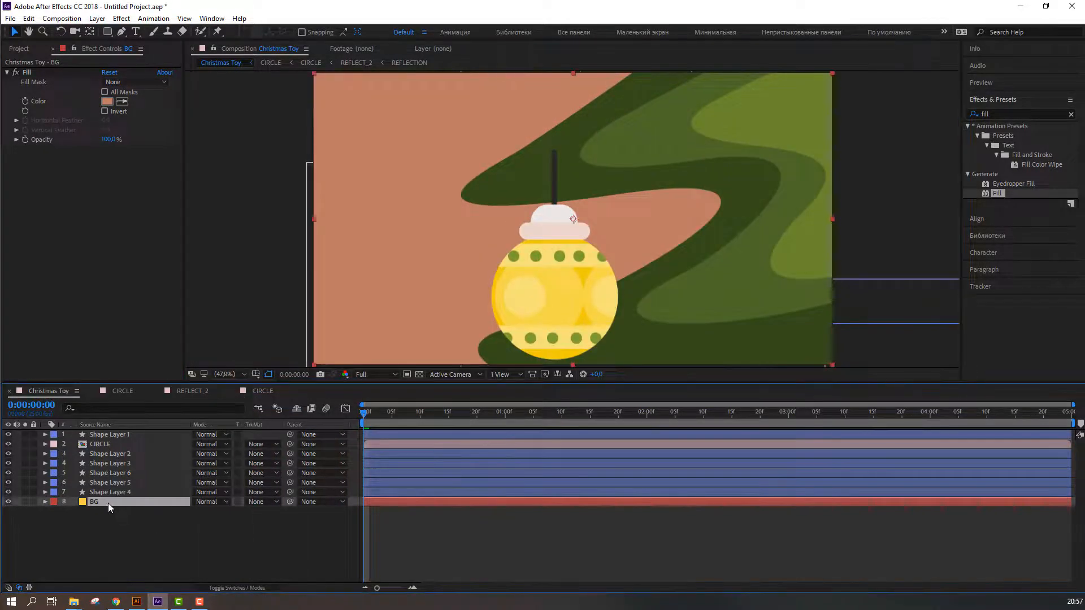
pyautogui.rightClick(108, 503)
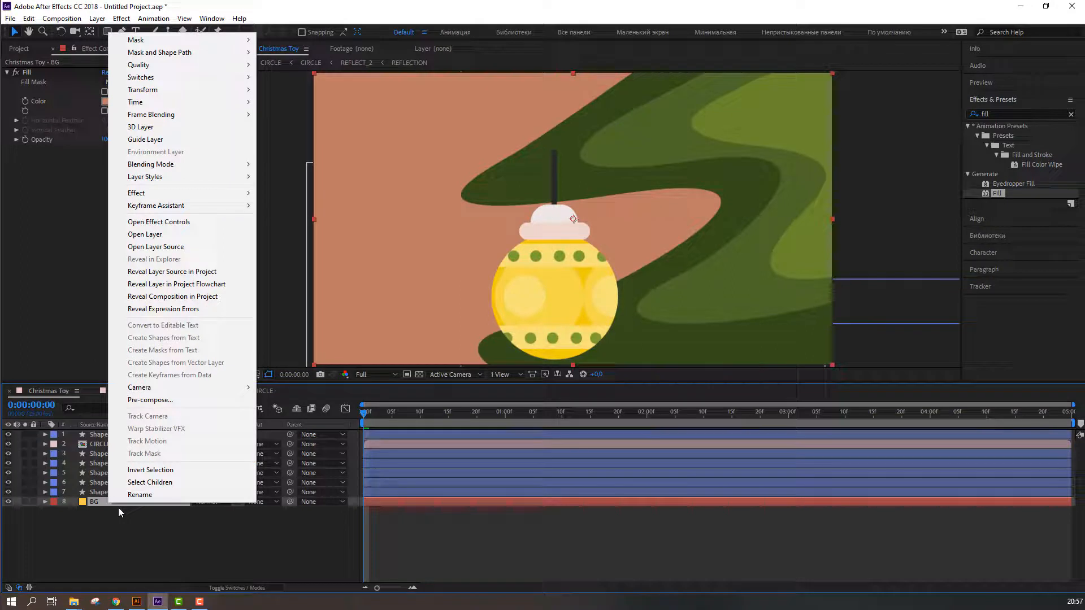
pyautogui.click(95, 521)
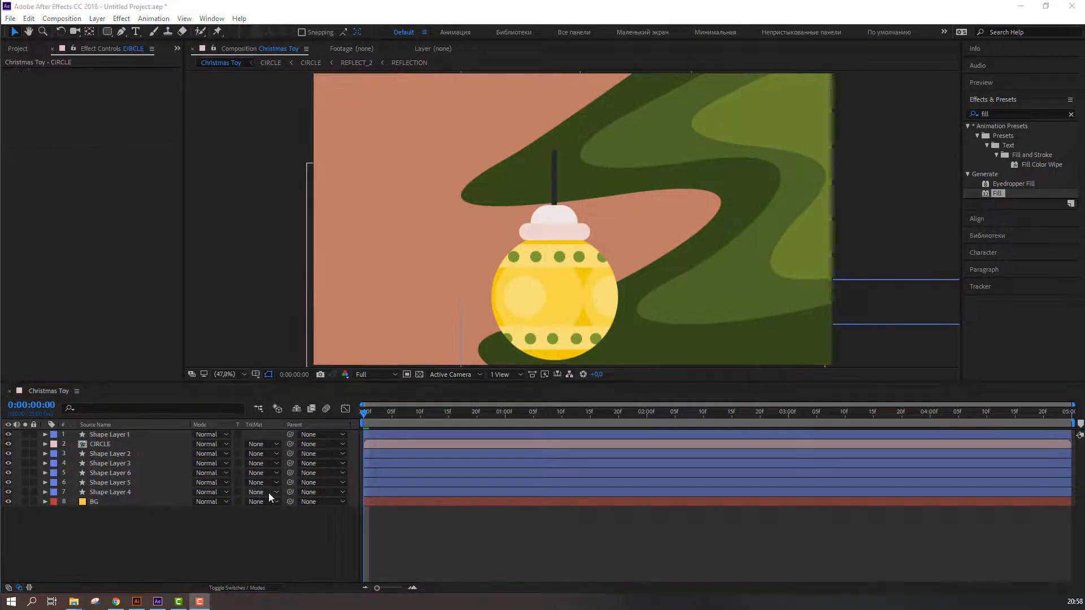
# Open the CIRCLE composition nested inside CIRCLE and toggle Shape Layer 1's visibility to check that it is the ball's base
pyautogui.doubleClick(114, 445)
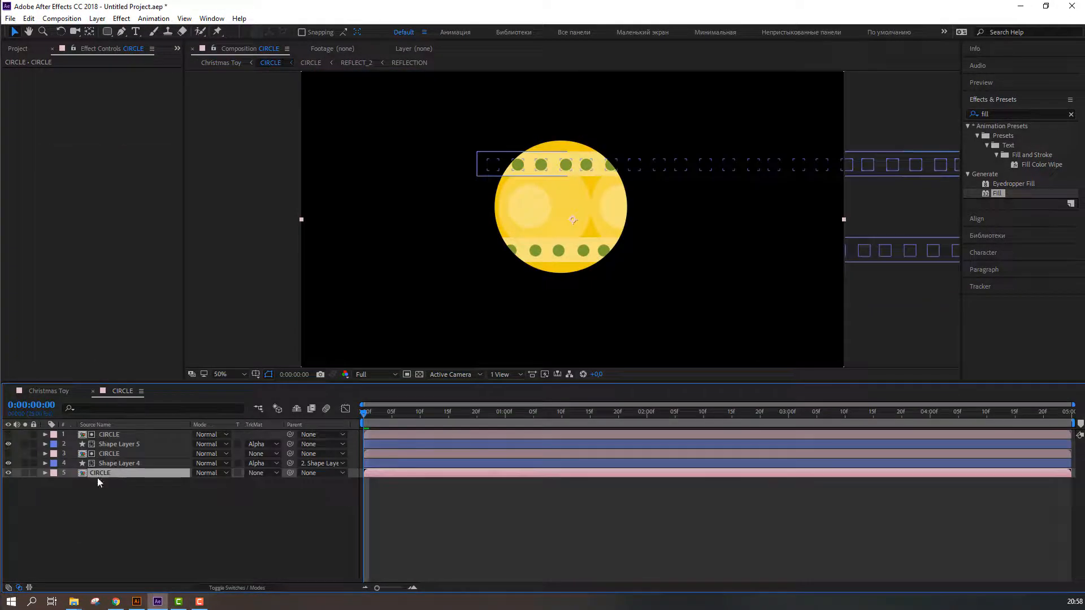
pyautogui.doubleClick(102, 476)
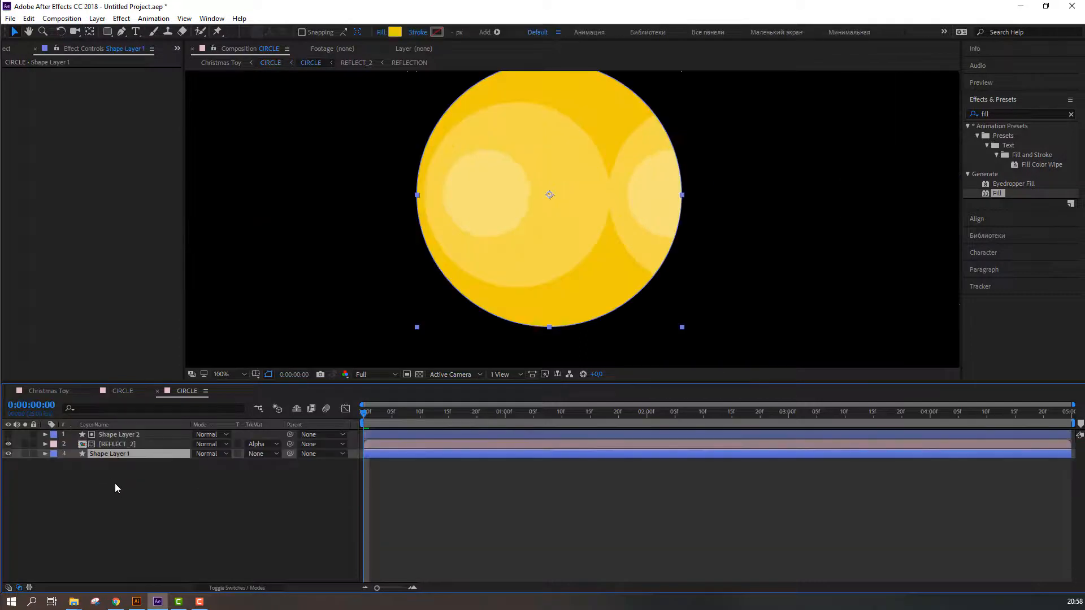
pyautogui.click(11, 453)
pyautogui.click(11, 453)
pyautogui.rightClick(108, 454)
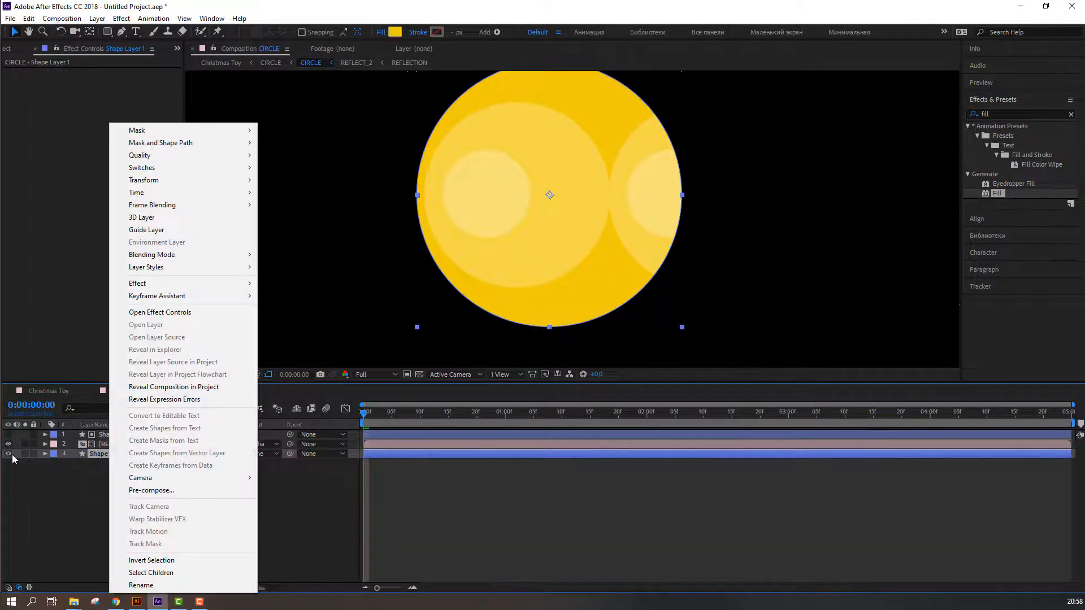
pyautogui.click(9, 453)
pyautogui.click(8, 453)
# Add an Inner Shadow layer style to Shape Layer 1, the ball's base circle
pyautogui.rightClick(126, 452)
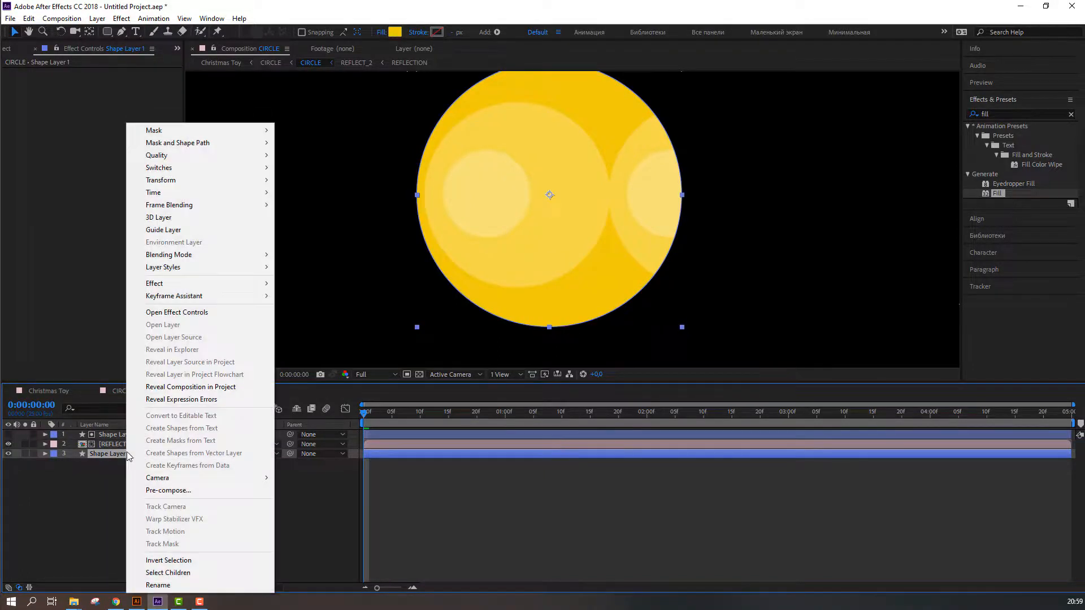
pyautogui.moveTo(257, 267)
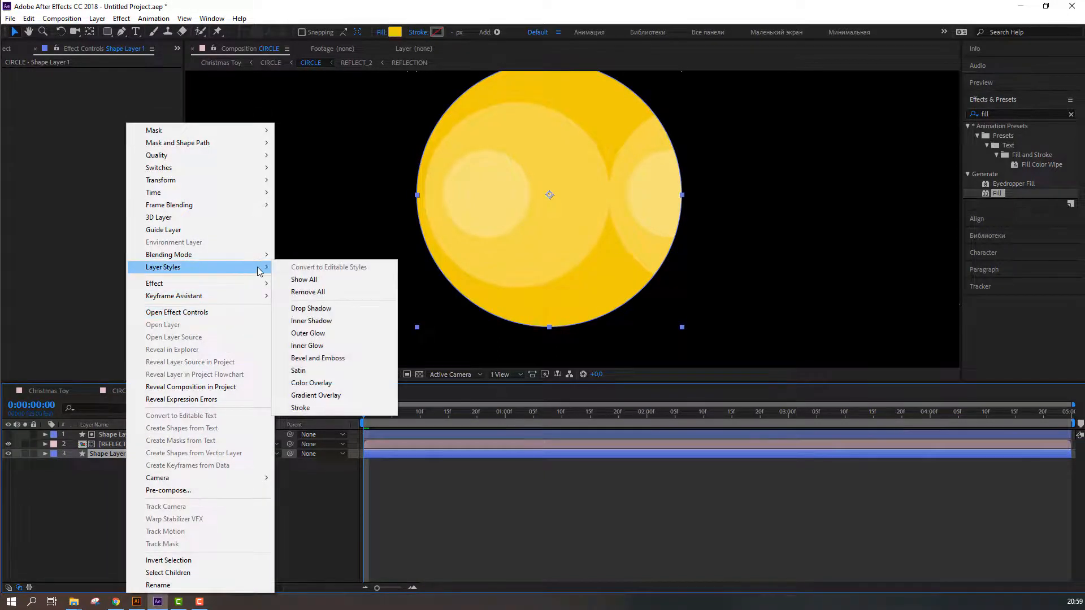
pyautogui.click(311, 320)
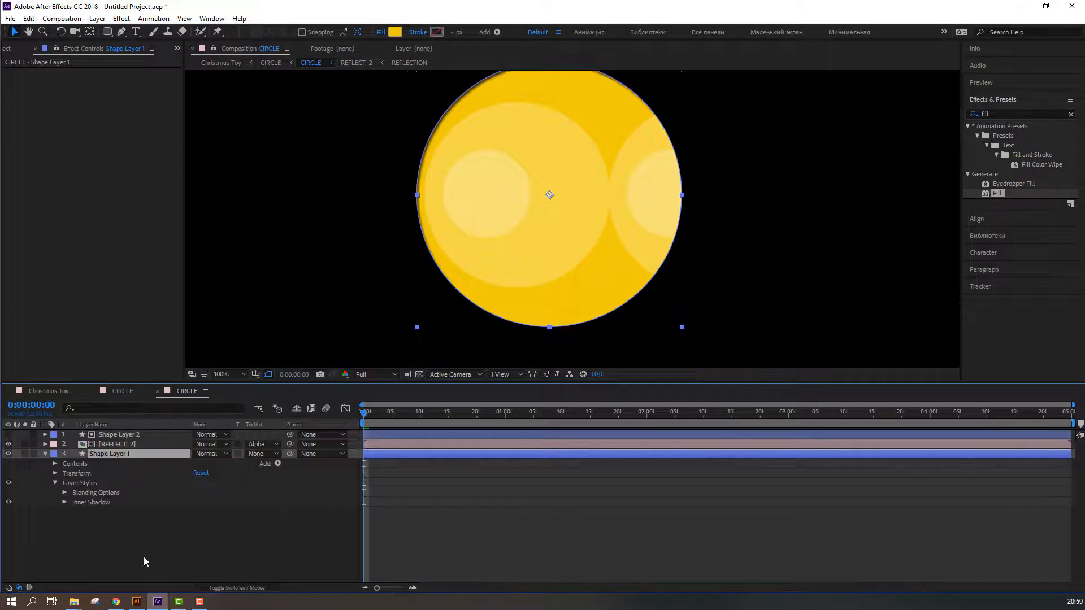
# Solo Shape Layer 1 and set its Inner Shadow size to 37 and noise to 27% for a grainy edge
pyautogui.click(65, 502)
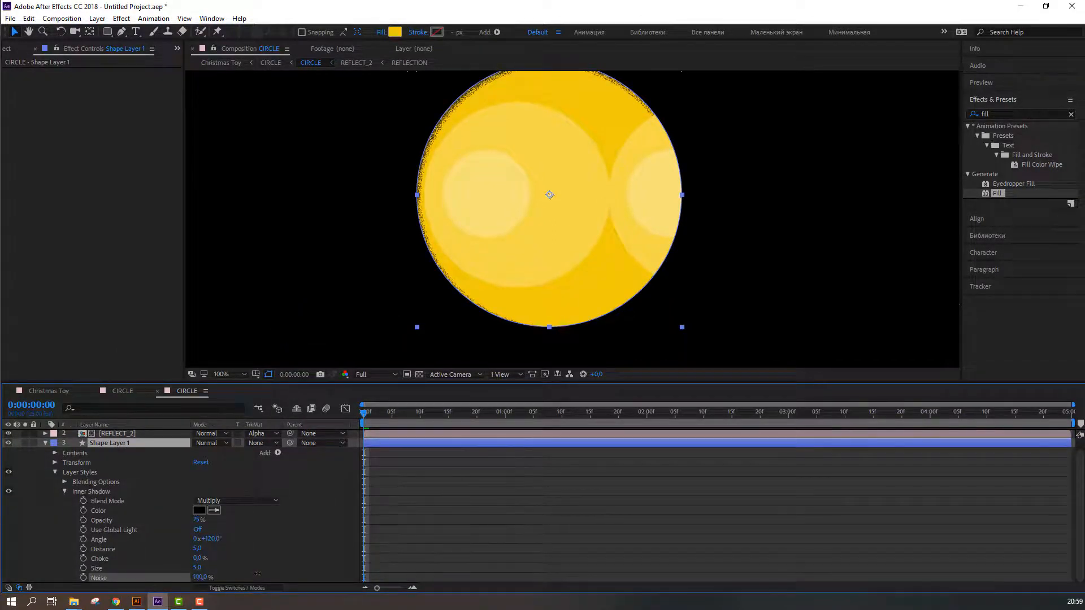
pyautogui.moveTo(197, 570); pyautogui.dragTo(280, 565)
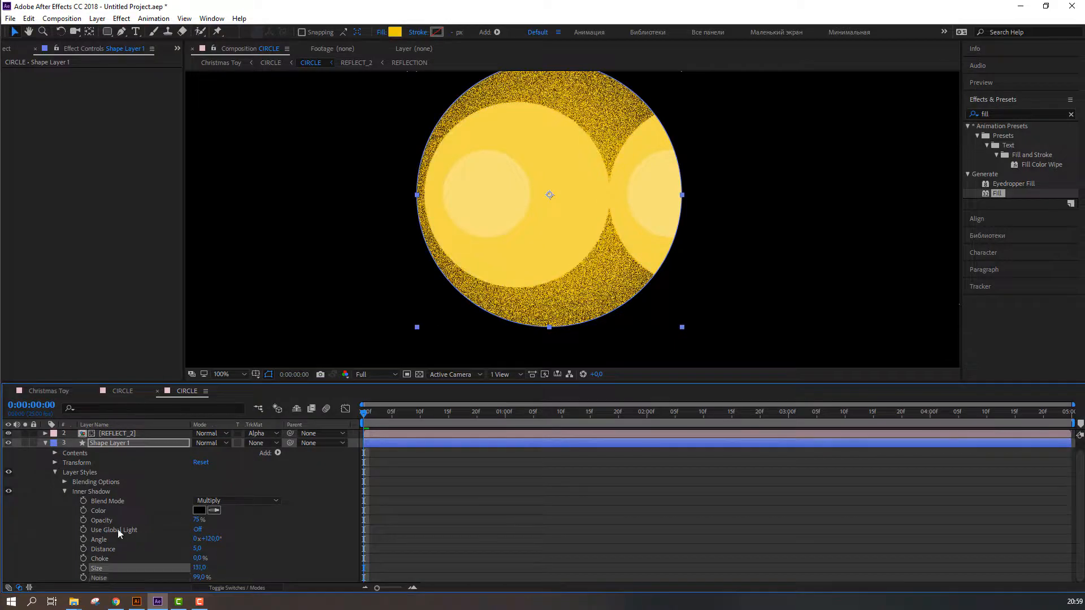
pyautogui.click(25, 442)
pyautogui.moveTo(200, 570); pyautogui.dragTo(133, 568)
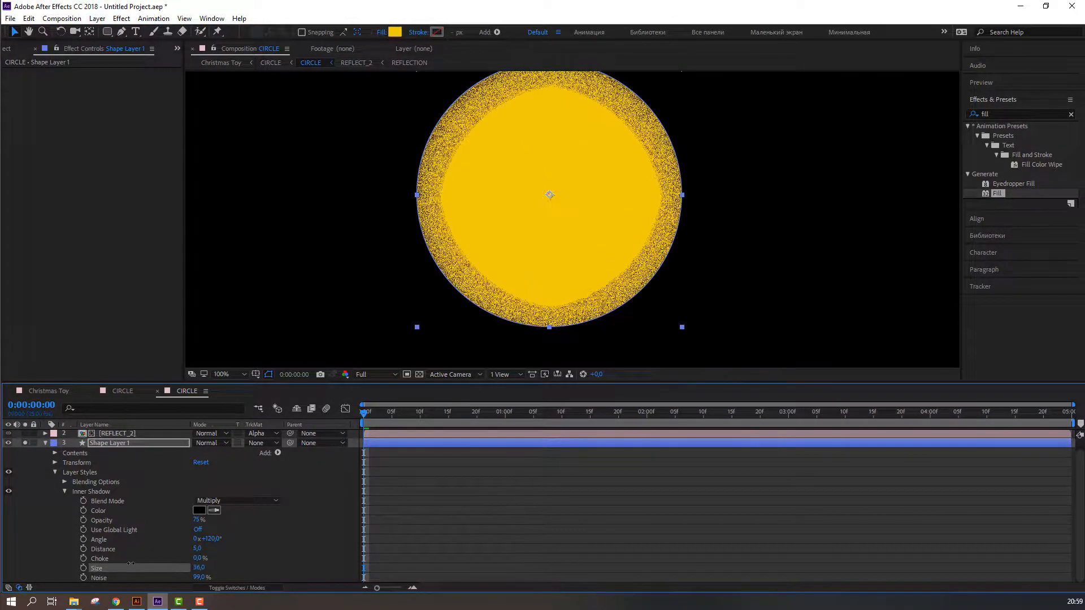
pyautogui.moveTo(198, 577); pyautogui.dragTo(117, 572)
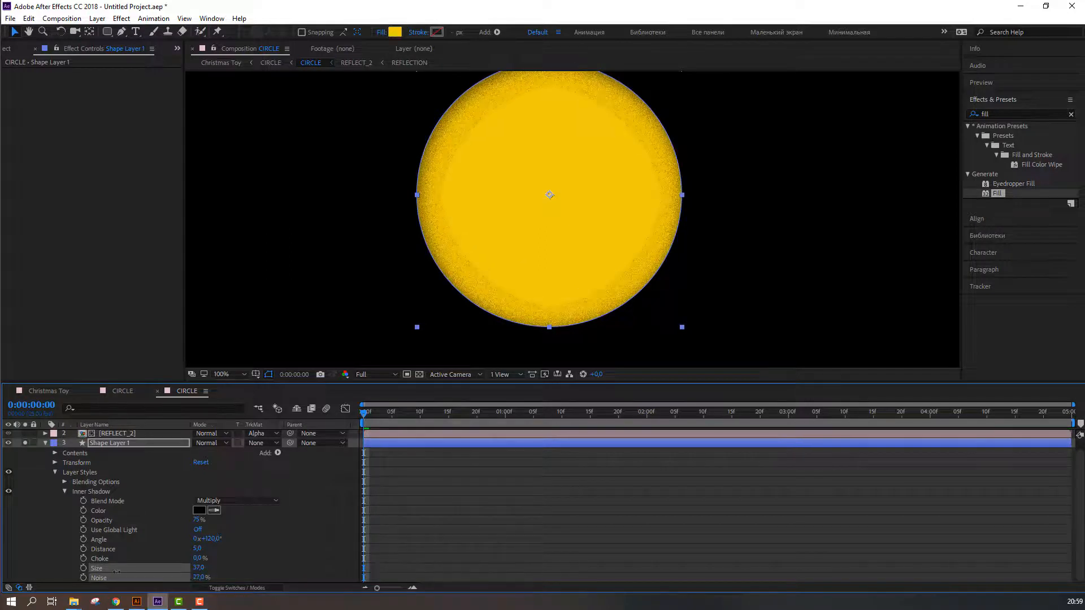
# Soften the ball base's Inner Shadow with size 268, choke 0% and noise 9%, and unsolo Shape Layer 1
pyautogui.moveTo(218, 559); pyautogui.dragTo(292, 567)
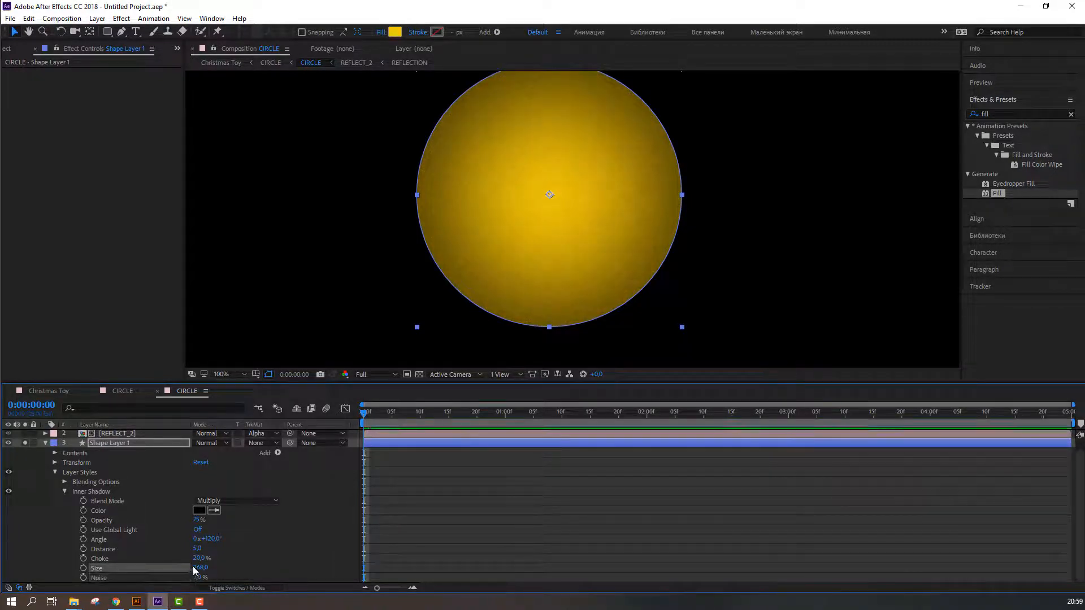
pyautogui.moveTo(199, 558); pyautogui.dragTo(176, 559)
pyautogui.click(264, 572)
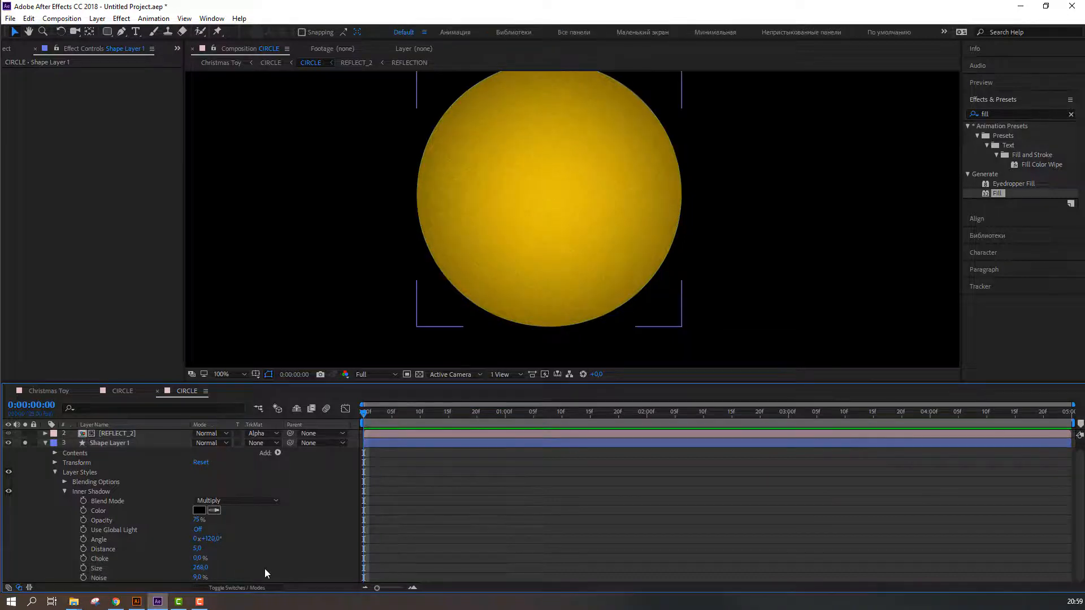
pyautogui.click(24, 442)
pyautogui.scroll(-1, 526, 305)
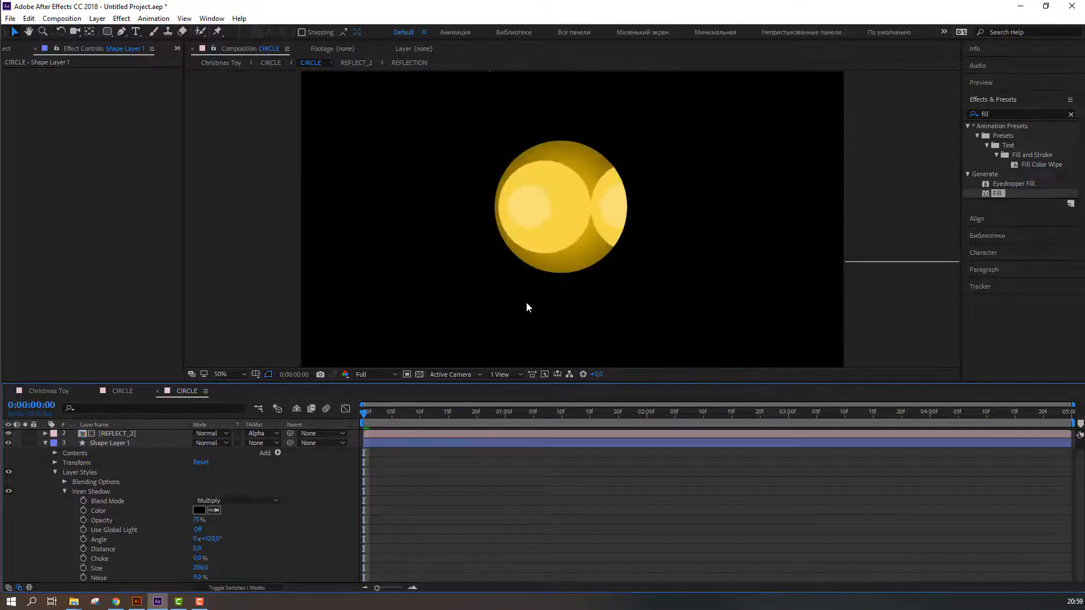
pyautogui.scroll(1, 498, 320)
# Add an Inner Shadow layer style to Shape Layer 2, the large circle in the REFLECTION composition, with size 117 and added noise
pyautogui.click(55, 390)
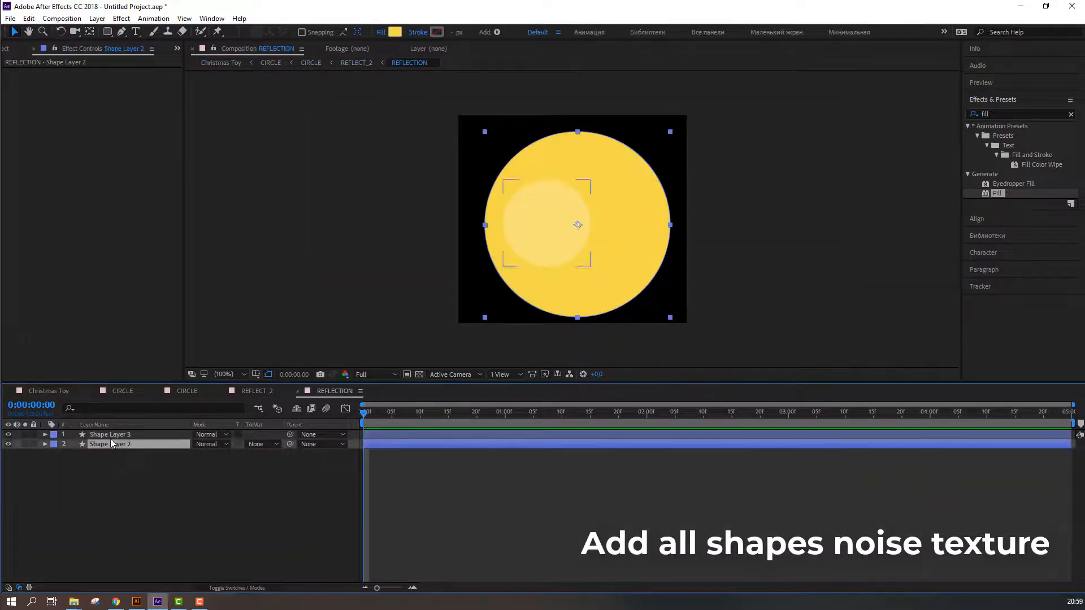
pyautogui.rightClick(112, 445)
pyautogui.click(303, 315)
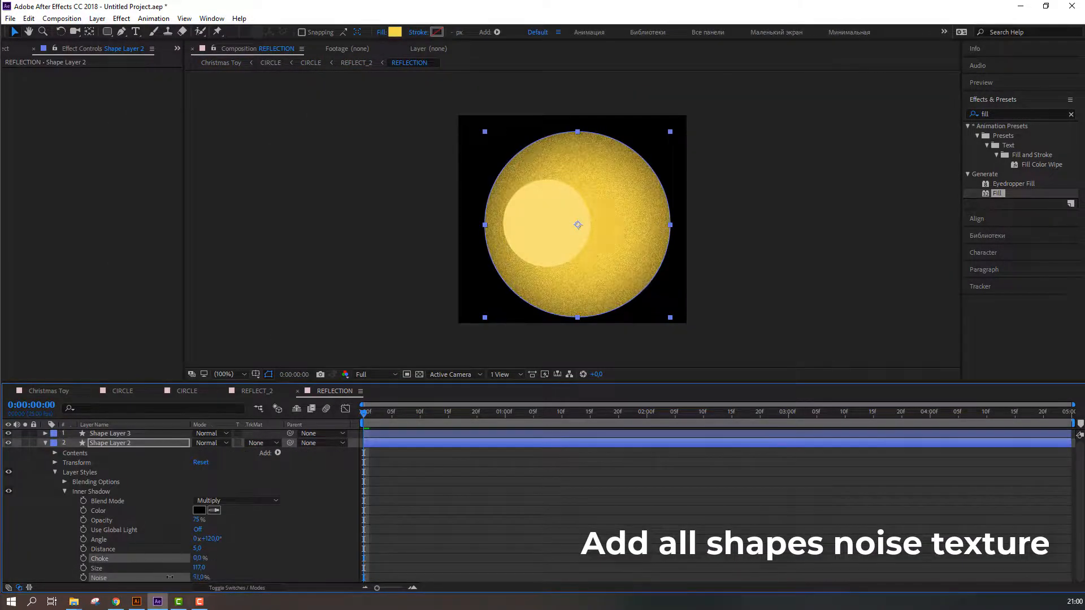
# Give Shape Layer 3, the small reflection circle, an Inner Shadow with noise 4% and a larger size
pyautogui.rightClick(90, 434)
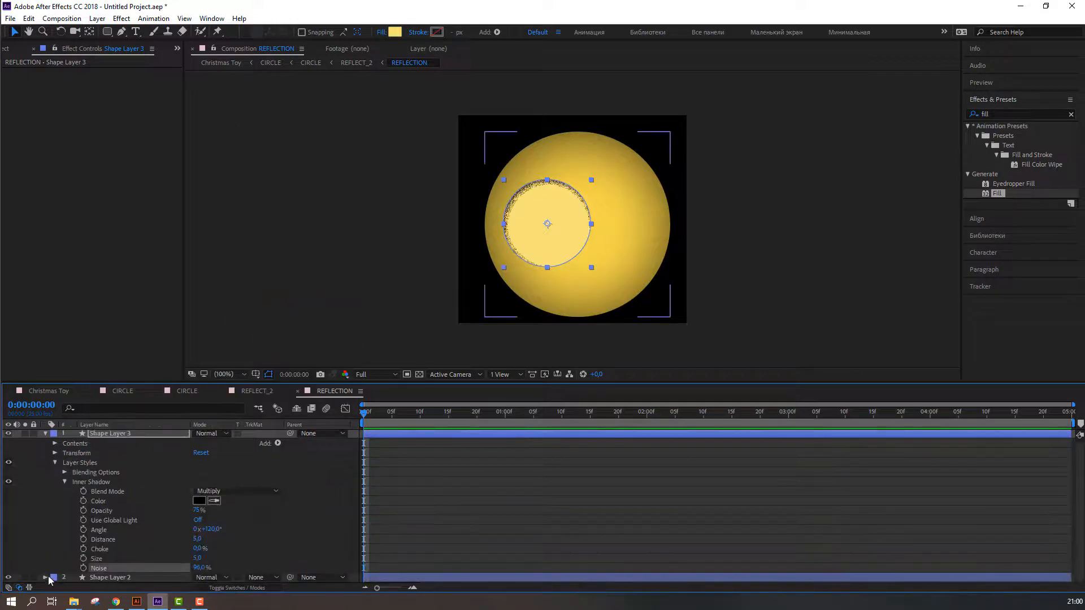
pyautogui.click(203, 569)
pyautogui.write('4')
pyautogui.moveTo(197, 558)
pyautogui.mouseDown()
pyautogui.moveTo(237, 559)
pyautogui.moveTo(119, 558)
pyautogui.moveTo(170, 550)
pyautogui.moveTo(100, 561)
pyautogui.moveTo(228, 566)
pyautogui.mouseUp()
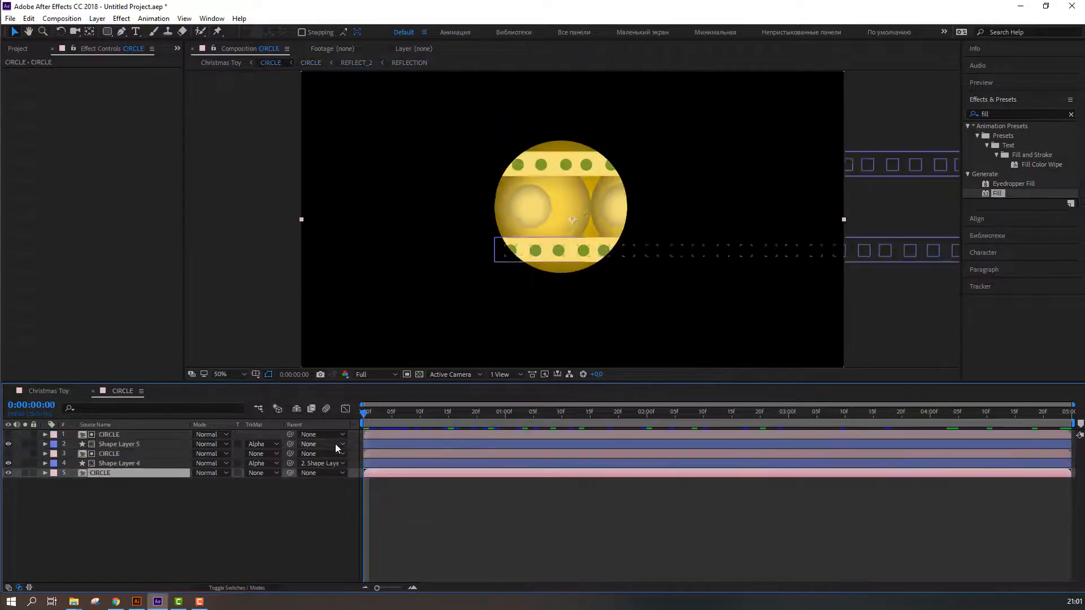
# Add an Inner Shadow layer style to Shape Layer 4, the upper dotted strip in the CIRCLE composition
pyautogui.click(124, 468)
pyautogui.rightClick(124, 469)
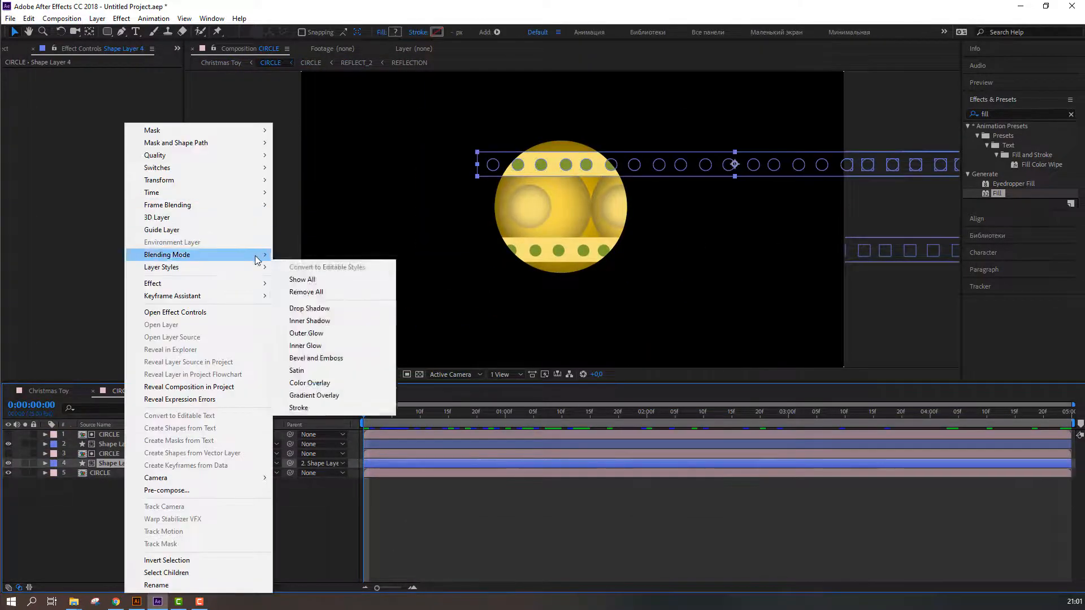
pyautogui.click(299, 317)
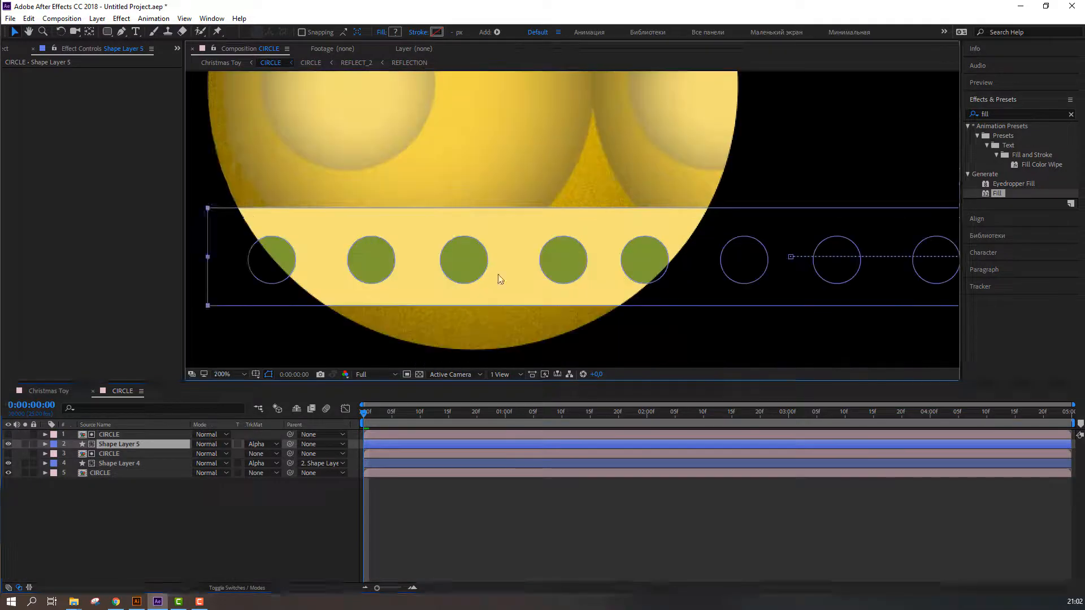
# Add an Inner Shadow to Shape Layer 5, the lower dotted strip, with opacity 40%, size 71 and noise 27%
pyautogui.rightClick(103, 445)
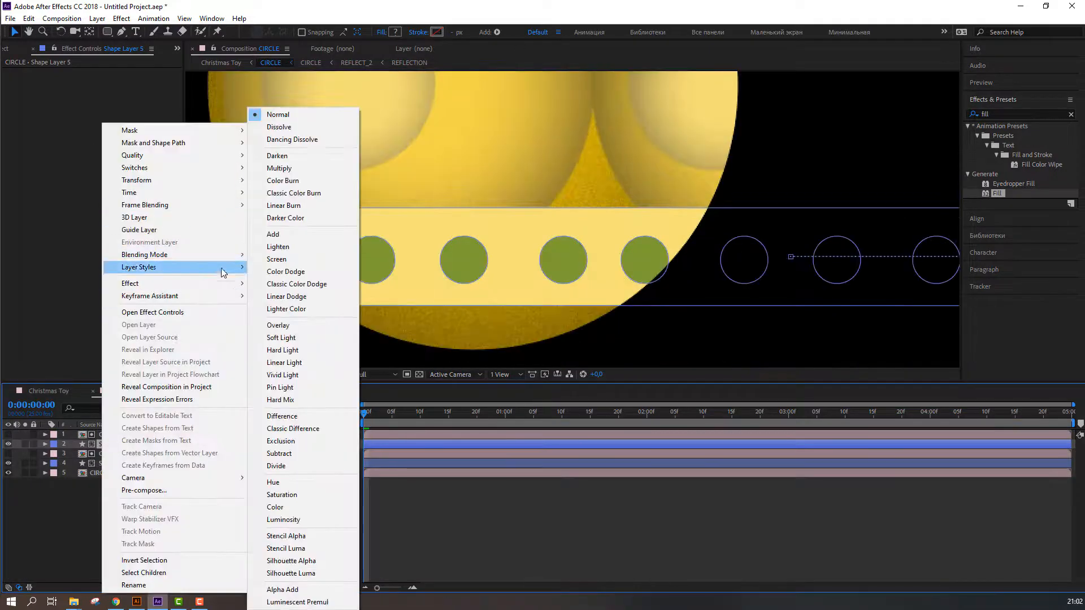
pyautogui.moveTo(222, 270)
pyautogui.click(283, 323)
pyautogui.moveTo(198, 548); pyautogui.dragTo(243, 548)
pyautogui.click(199, 548)
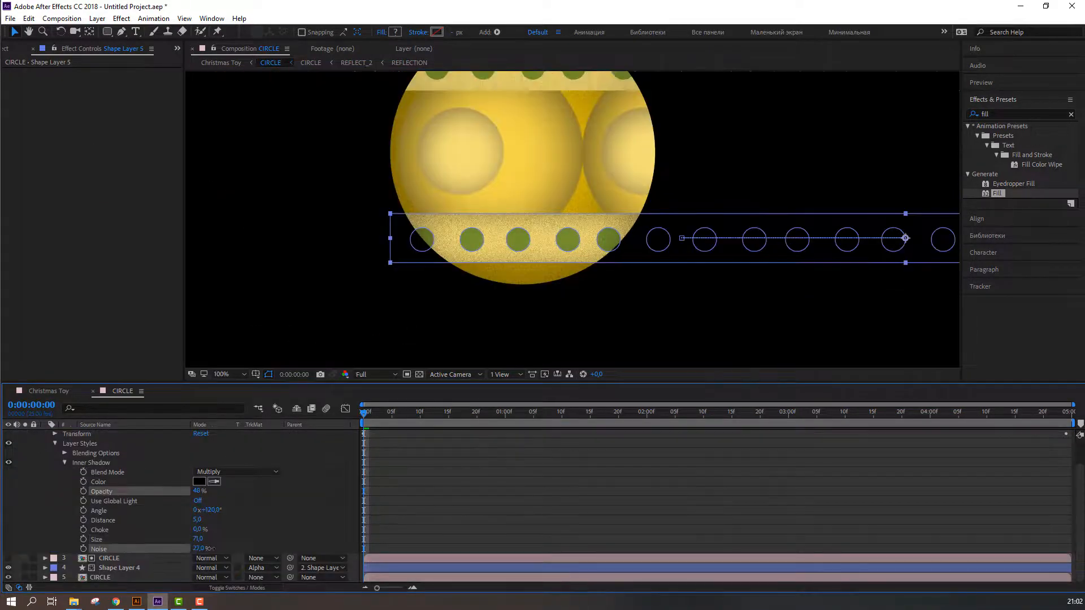
pyautogui.press('u')
# Add an Inner Shadow layer style to Shape Layers 1, 2 and 3, the string and cap pieces in the Christmas Toy composition
pyautogui.click(93, 391)
pyautogui.press('.')
pyautogui.click(116, 435)
pyautogui.keyDown('ctrl'); pyautogui.click(118, 453); pyautogui.keyUp('ctrl')
pyautogui.keyDown('ctrl'); pyautogui.click(115, 464); pyautogui.keyUp('ctrl')
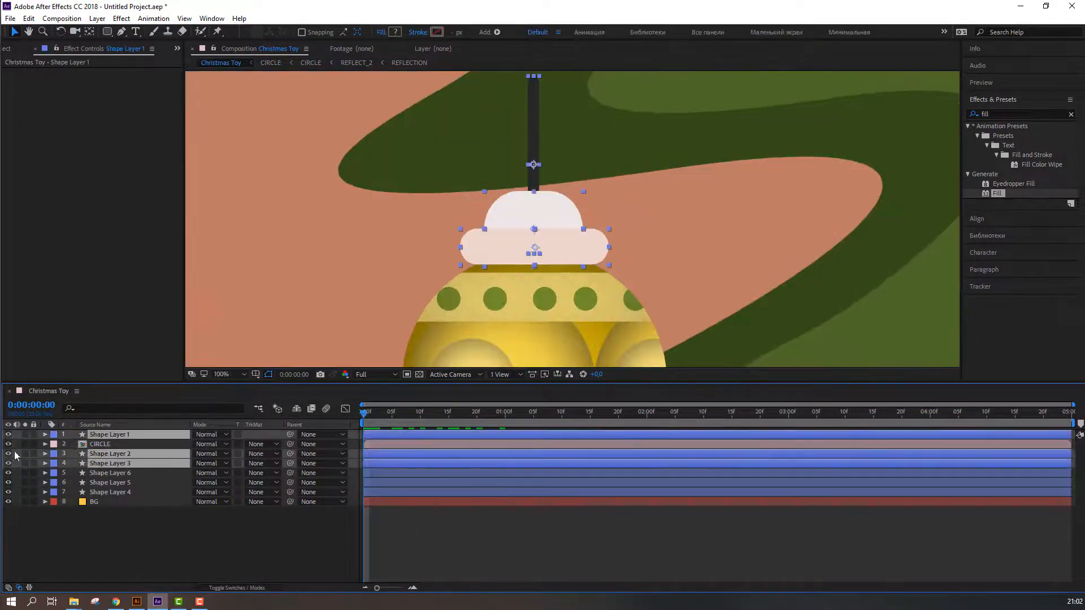
pyautogui.rightClick(98, 455)
pyautogui.moveTo(221, 267)
pyautogui.click(269, 323)
# Set the string and cap layers' Inner Shadow size to 110, lower its opacity and adjust its noise
pyautogui.scroll(-2, 264, 531)
pyautogui.moveTo(198, 529); pyautogui.dragTo(257, 529)
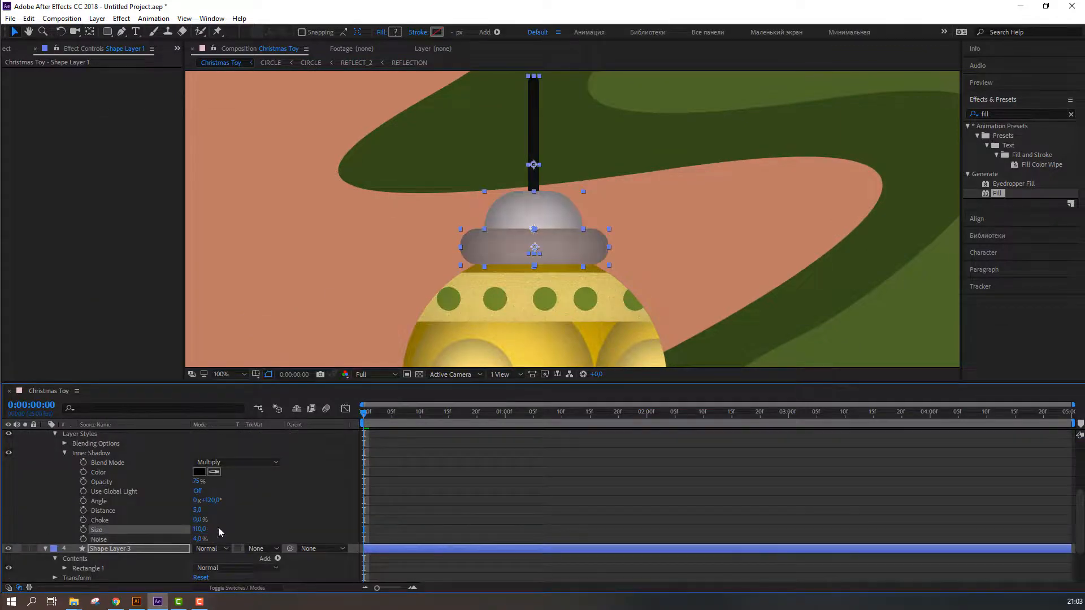
pyautogui.moveTo(197, 482); pyautogui.dragTo(180, 481)
pyautogui.moveTo(193, 538); pyautogui.dragTo(201, 538)
pyautogui.scroll(-1, 237, 508)
pyautogui.press(',')
pyautogui.press(',')
pyautogui.press('u')
pyautogui.press('.')
# Add an Inner Shadow of size 128 with increased noise to Shape Layers 4, 5 and 6, the wavy background shapes
pyautogui.click(110, 492)
pyautogui.keyDown('shift'); pyautogui.click(110, 473); pyautogui.keyUp('shift')
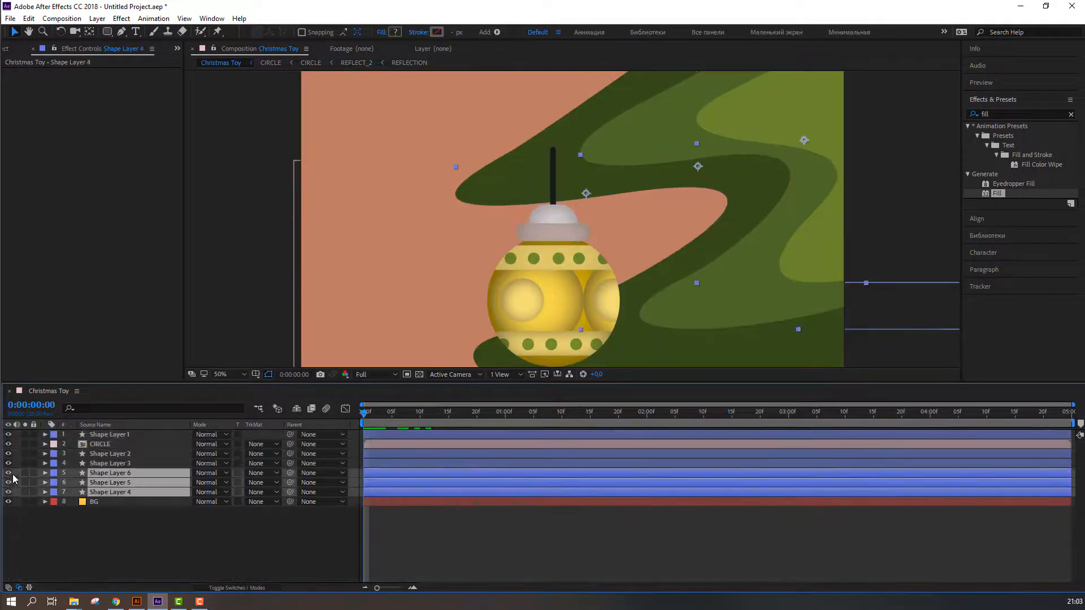
pyautogui.rightClick(118, 473)
pyautogui.moveTo(220, 150)
pyautogui.click(304, 200)
pyautogui.scroll(-1, 238, 508)
pyautogui.moveTo(199, 529); pyautogui.dragTo(255, 517)
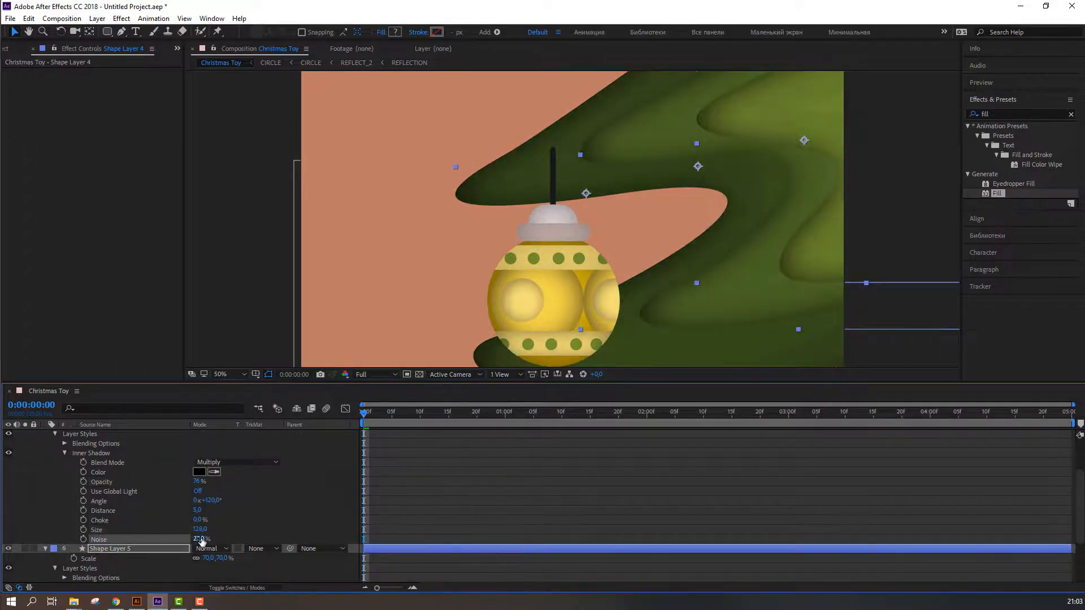
pyautogui.press('u')
pyautogui.press(',')
pyautogui.press('.')
# Add an Inner Shadow layer style to the BG solid
pyautogui.click(235, 514)
pyautogui.rightClick(93, 503)
pyautogui.moveTo(213, 186)
pyautogui.click(280, 237)
pyautogui.scroll(-2, 170, 509)
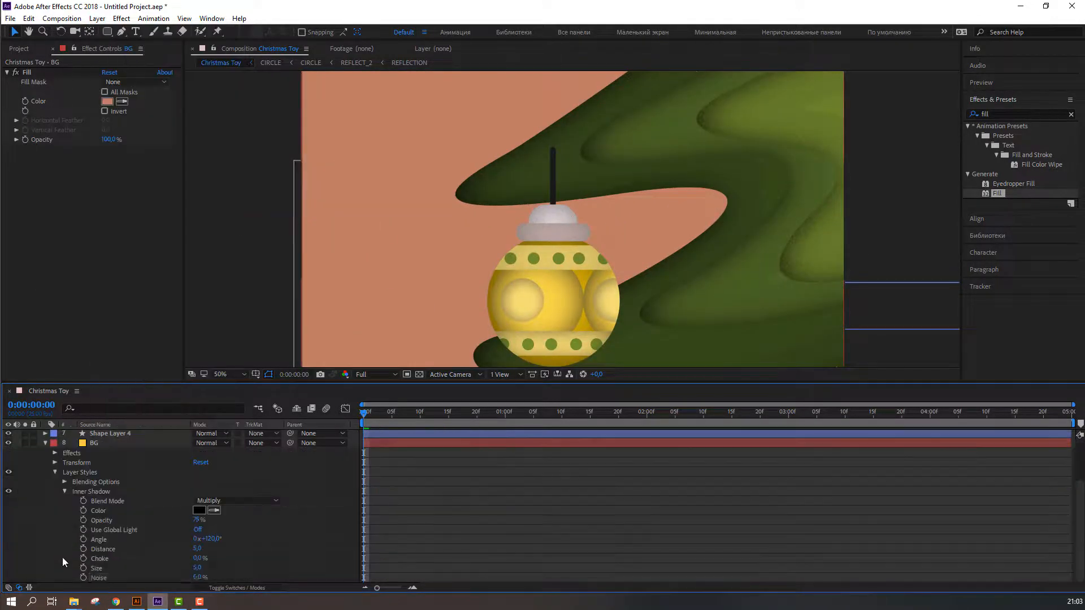
# Set the BG solid's Inner Shadow to opacity 22%, distance 976, size 651 and noise 100%, and fit the composition in the viewer
pyautogui.moveTo(195, 577)
pyautogui.mouseDown()
pyautogui.moveTo(243, 567)
pyautogui.moveTo(192, 577)
pyautogui.mouseUp()
pyautogui.moveTo(198, 520); pyautogui.dragTo(189, 520)
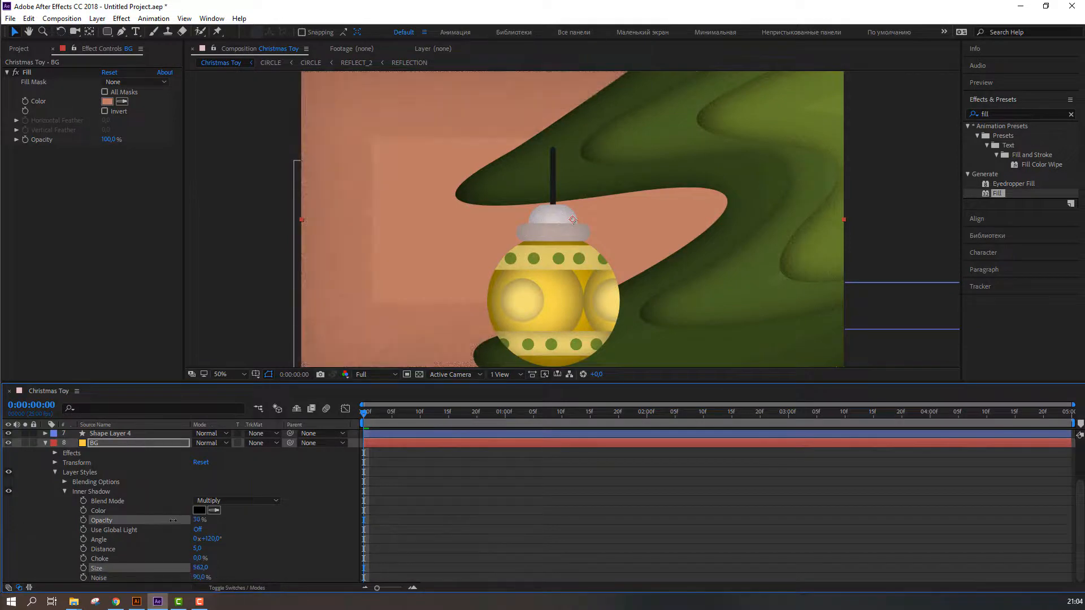
pyautogui.moveTo(197, 558); pyautogui.dragTo(170, 523)
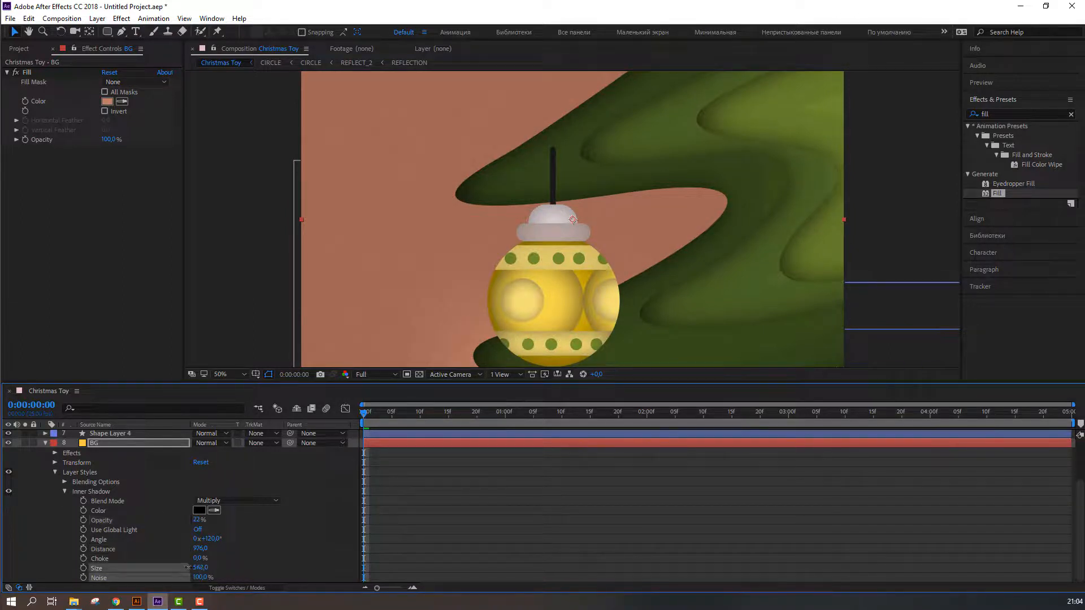
pyautogui.click(261, 567)
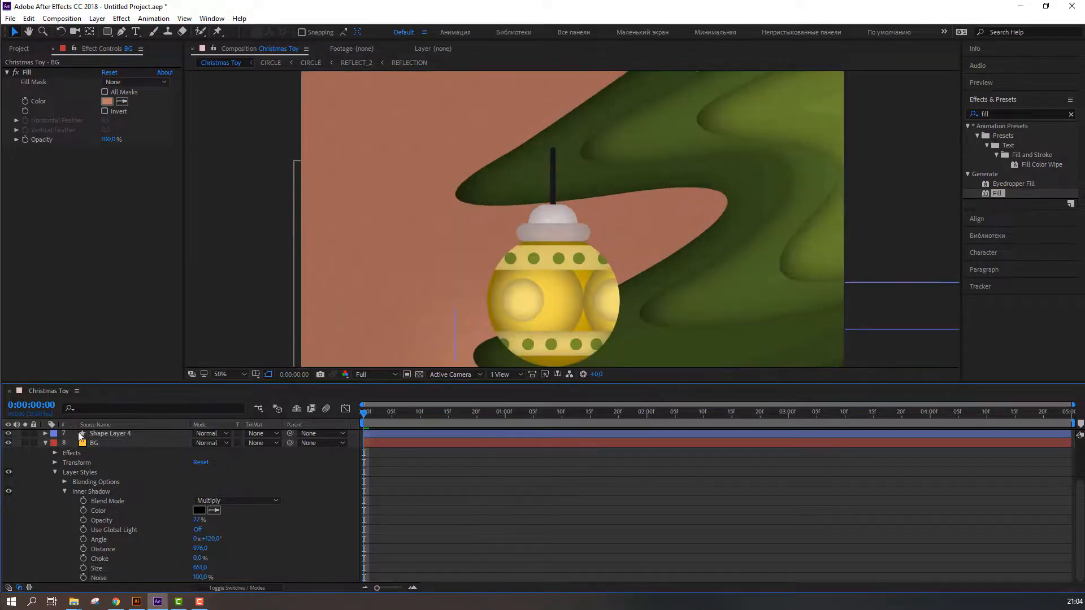
pyautogui.click(45, 443)
pyautogui.click(235, 374)
pyautogui.click(231, 398)
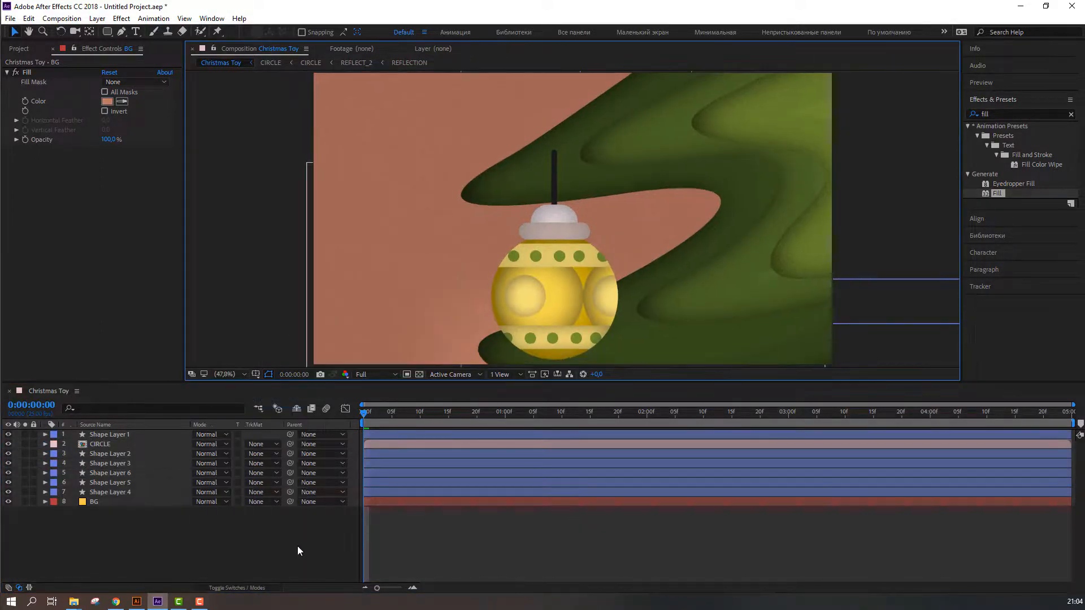